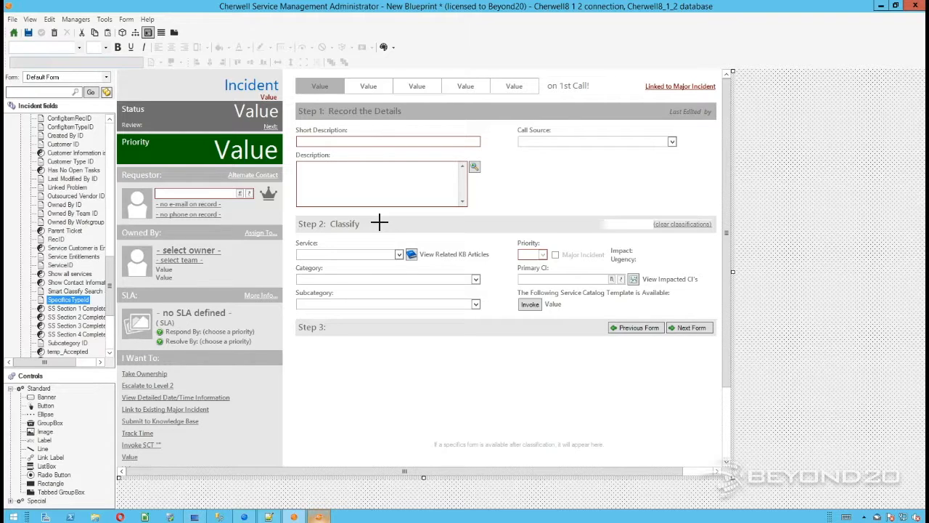
# Step: Examine the embedded specifics form area under Step 3 of the Incident default form
pyautogui.rightClick(75, 303)
pyautogui.press('Escape')
pyautogui.click(411, 402)
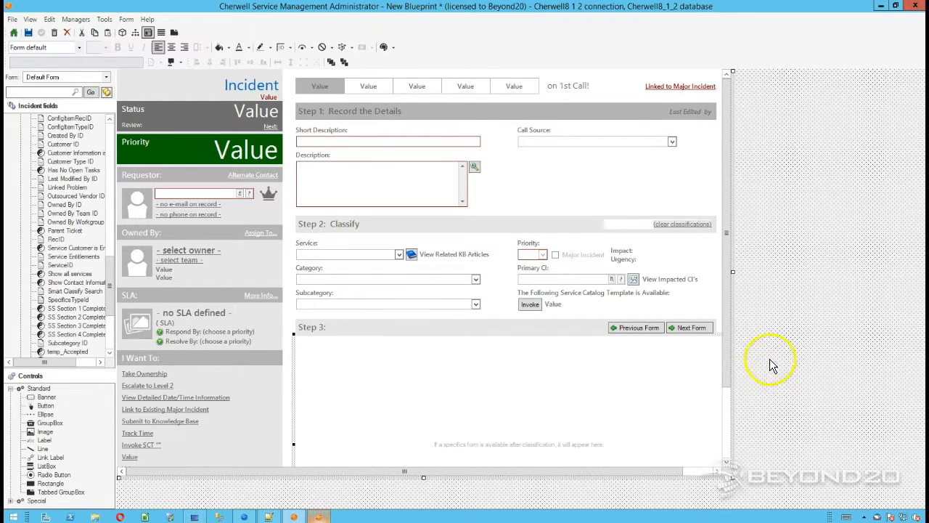
pyautogui.moveTo(730, 352); pyautogui.dragTo(722, 454)
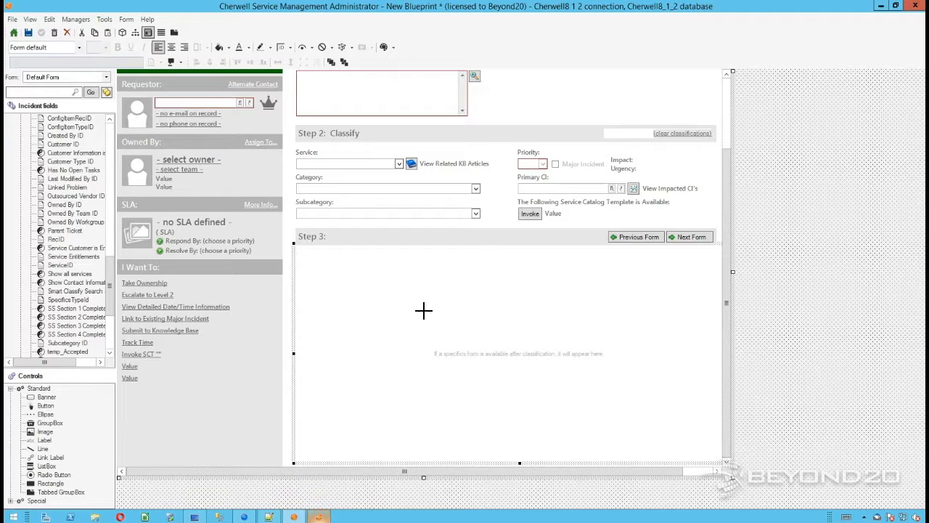
pyautogui.click(433, 307)
pyautogui.click(396, 303)
# Step: Open the properties of the SpecificsTypeId field from the Incident fields
pyautogui.click(69, 300)
pyautogui.moveTo(69, 304); pyautogui.dragTo(113, 298)
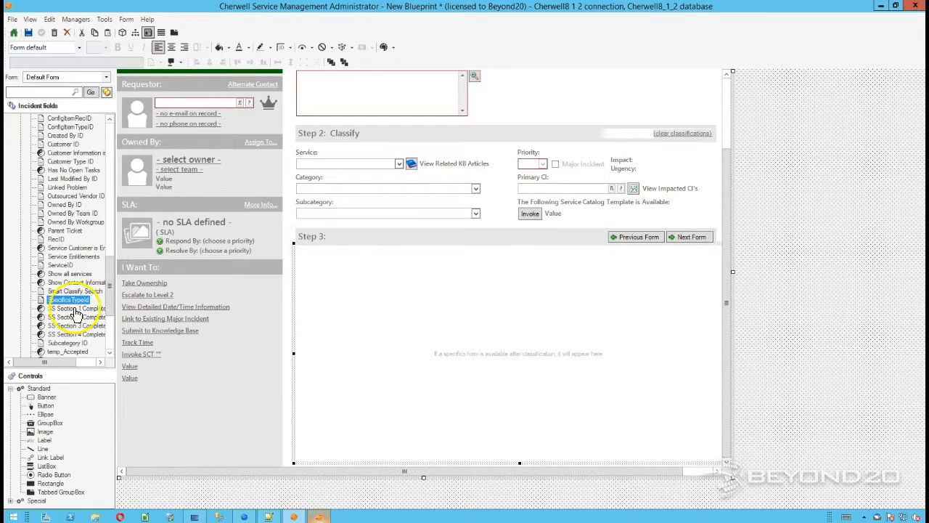
pyautogui.moveTo(113, 301)
pyautogui.mouseDown()
pyautogui.moveTo(126, 135)
pyautogui.moveTo(109, 318)
pyautogui.mouseUp()
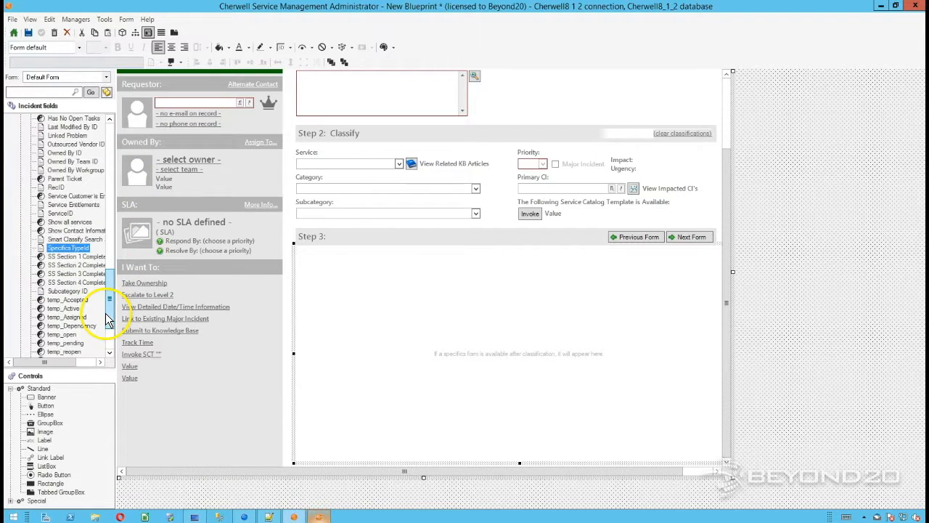
pyautogui.click(70, 254)
pyautogui.moveTo(70, 254); pyautogui.dragTo(369, 361)
pyautogui.rightClick(69, 250)
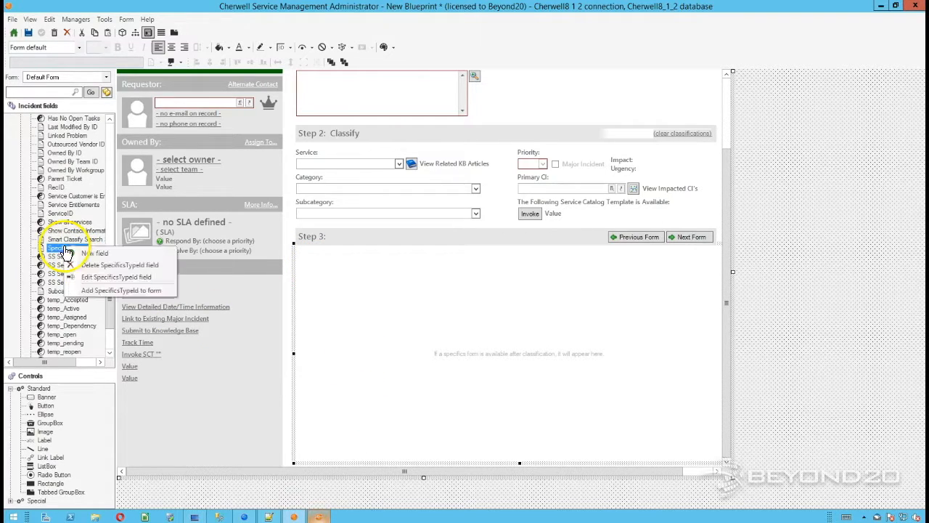
pyautogui.click(86, 277)
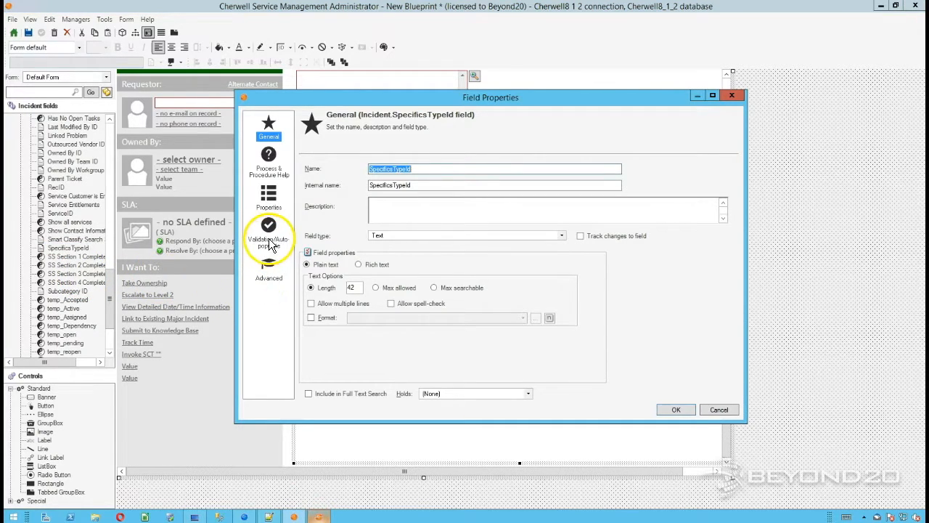
# Step: Check the SpecificsTypeId field's validation and auto-population options, and show the details of its calculated value
pyautogui.click(270, 242)
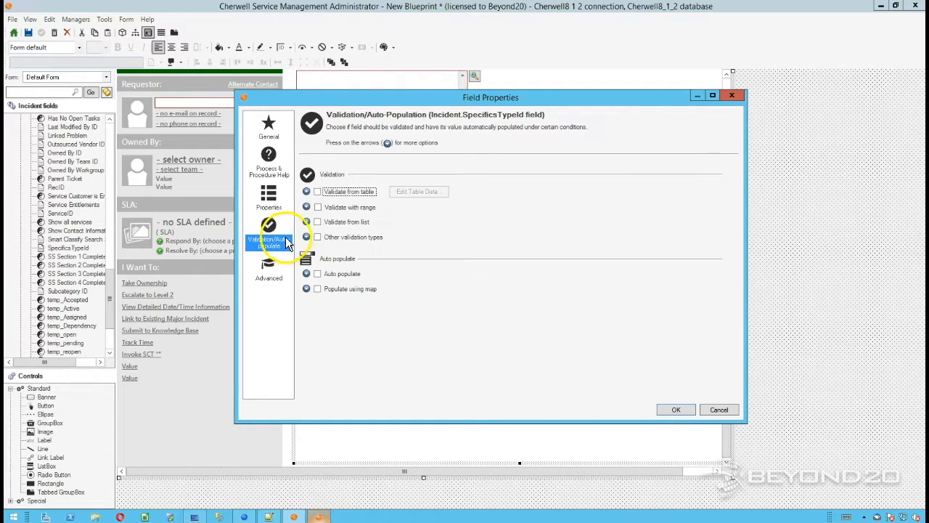
pyautogui.click(276, 206)
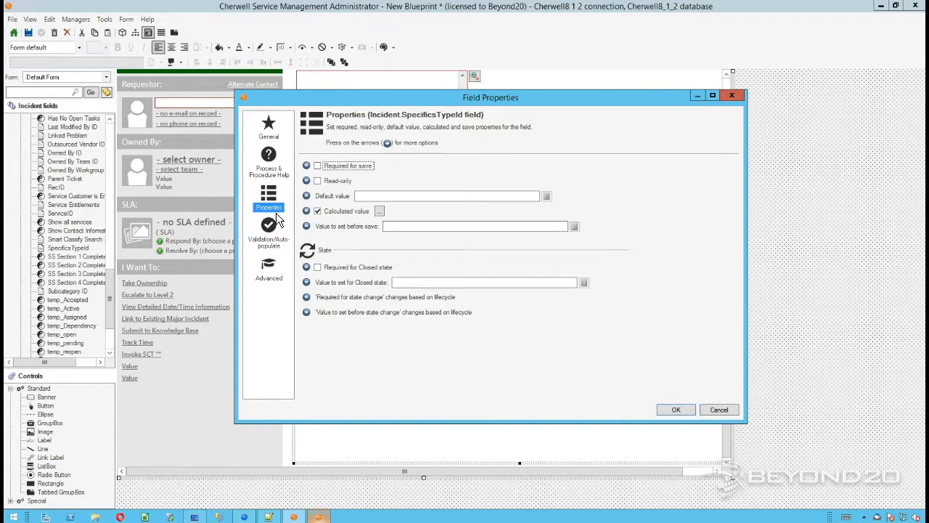
pyautogui.click(307, 210)
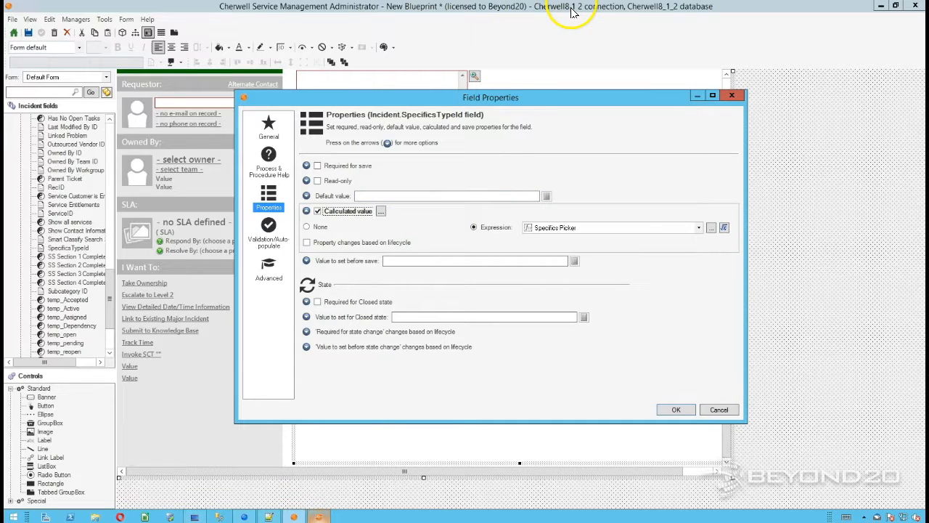
# Step: Switch to the Cherwell7_1 administrator window and show the Populate using map setting in the SpecificsTypeId field's properties
pyautogui.click(318, 516)
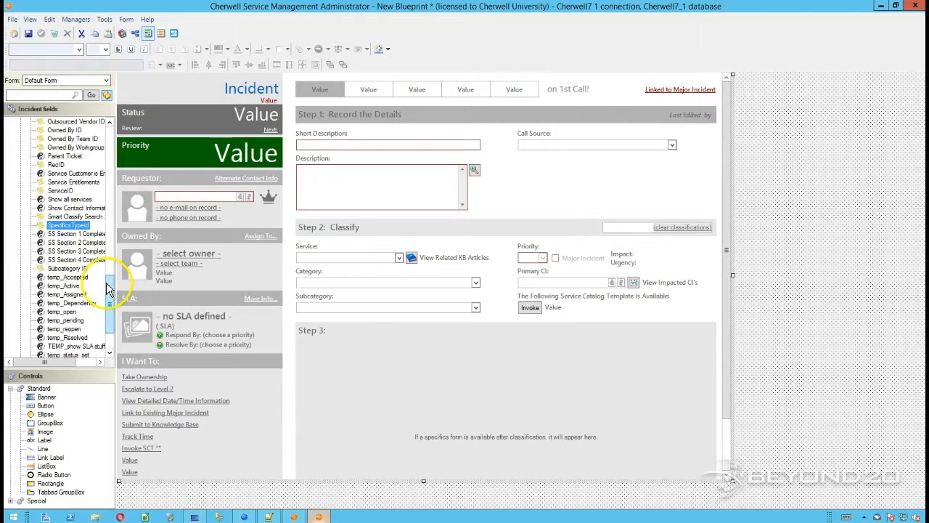
pyautogui.scroll(2, 107, 293)
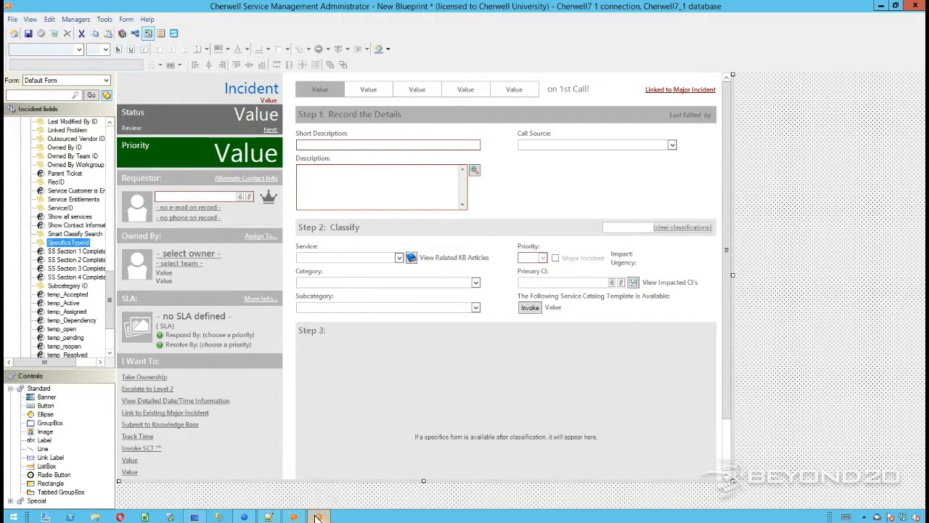
pyautogui.rightClick(71, 249)
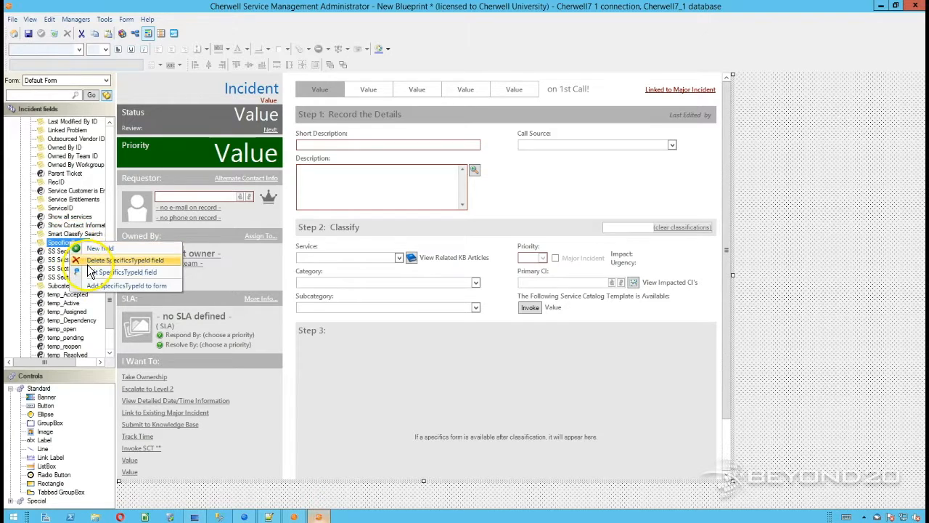
pyautogui.click(90, 271)
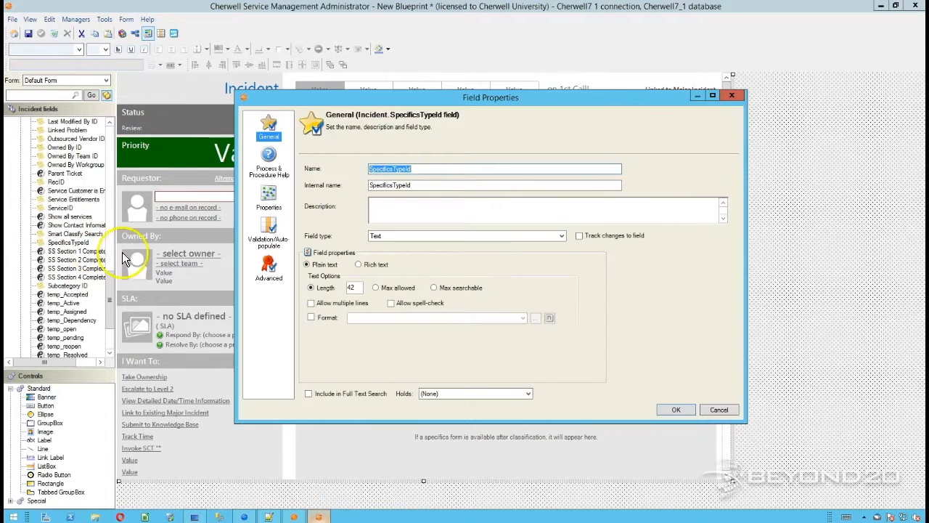
pyautogui.click(267, 242)
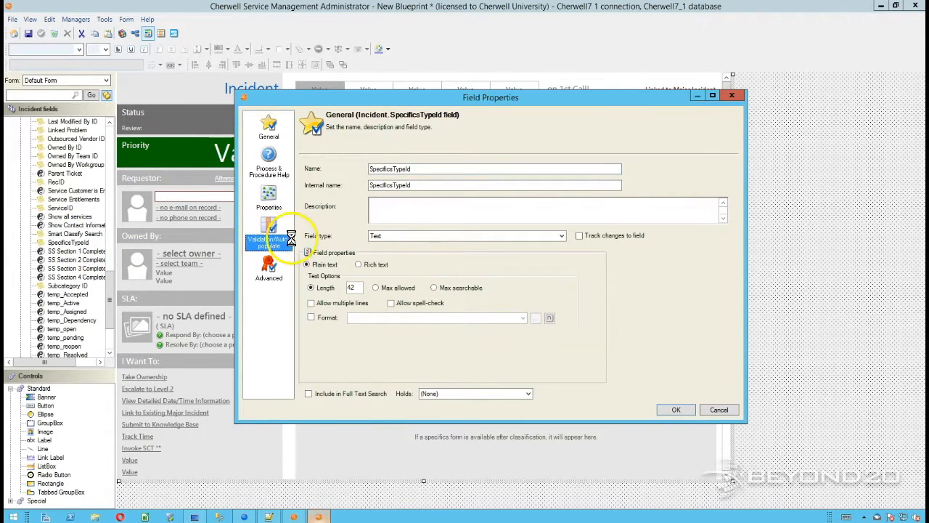
pyautogui.click(317, 289)
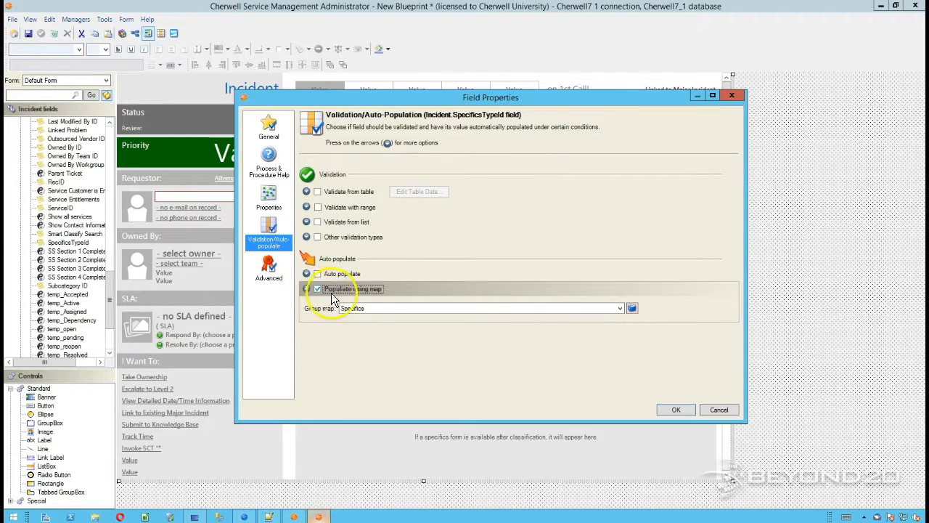
# Step: Look up the Specifics group map in the Group Map Manager and close the manager
pyautogui.click(632, 308)
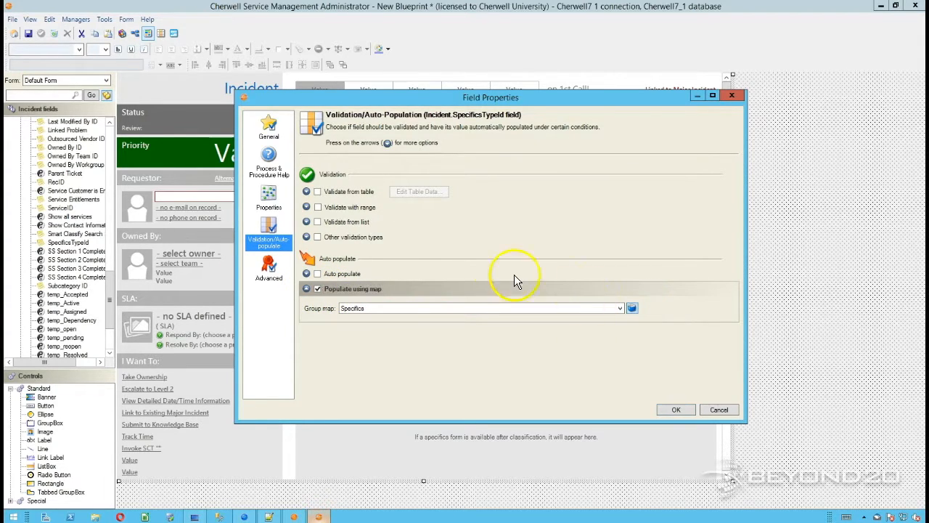
pyautogui.click(151, 78)
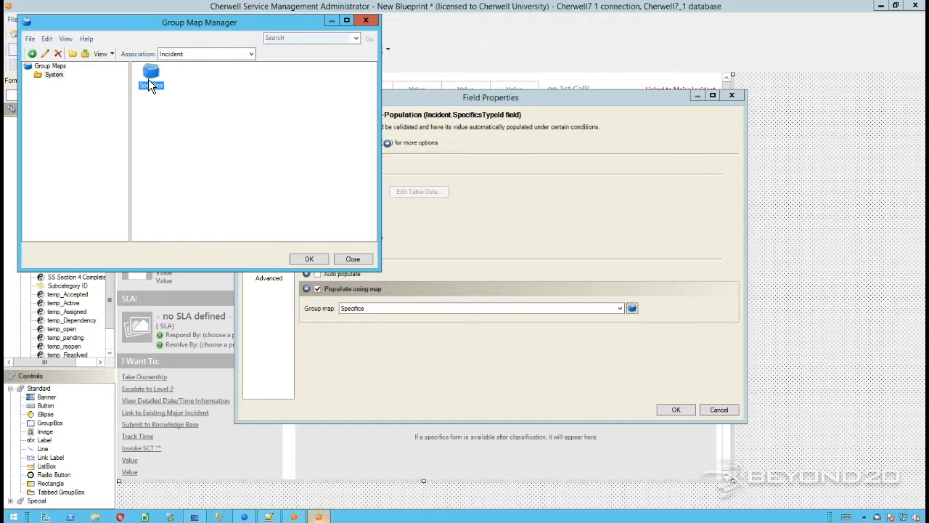
pyautogui.click(341, 258)
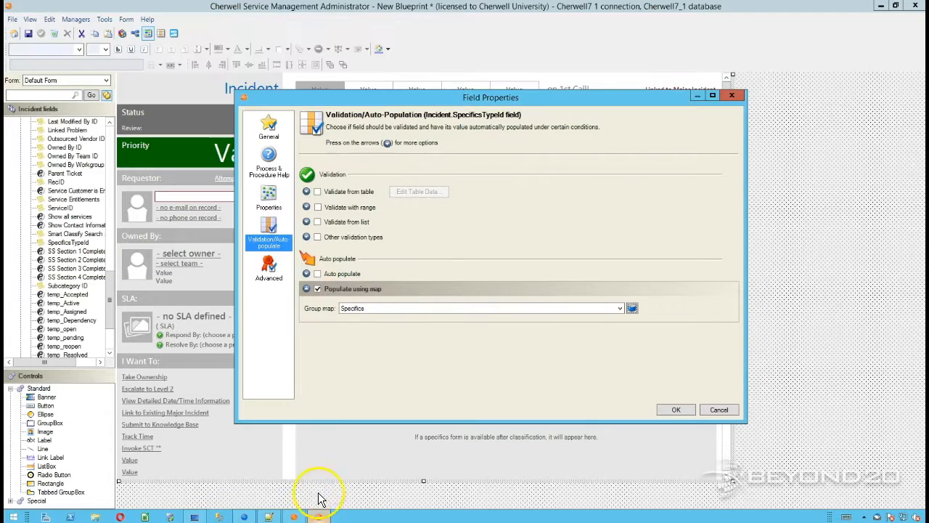
# Step: Return to the Cherwell8_1_2 administrator window and open the Specifics Picker expression behind the calculated value
pyautogui.click(294, 514)
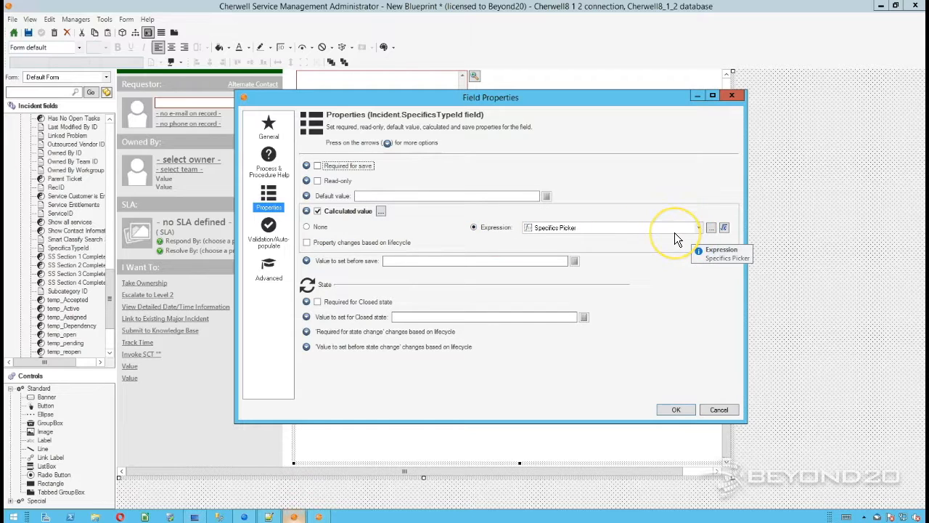
pyautogui.click(710, 228)
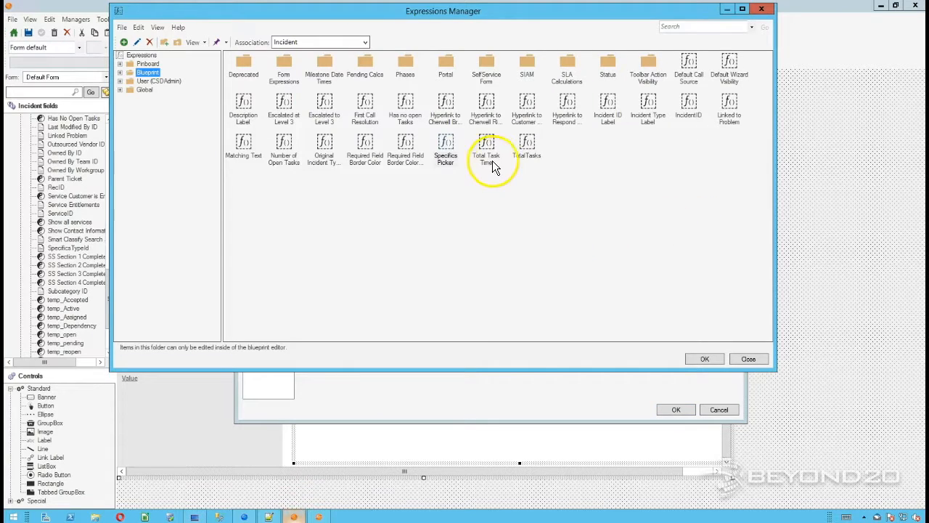
pyautogui.rightClick(448, 151)
pyautogui.click(464, 168)
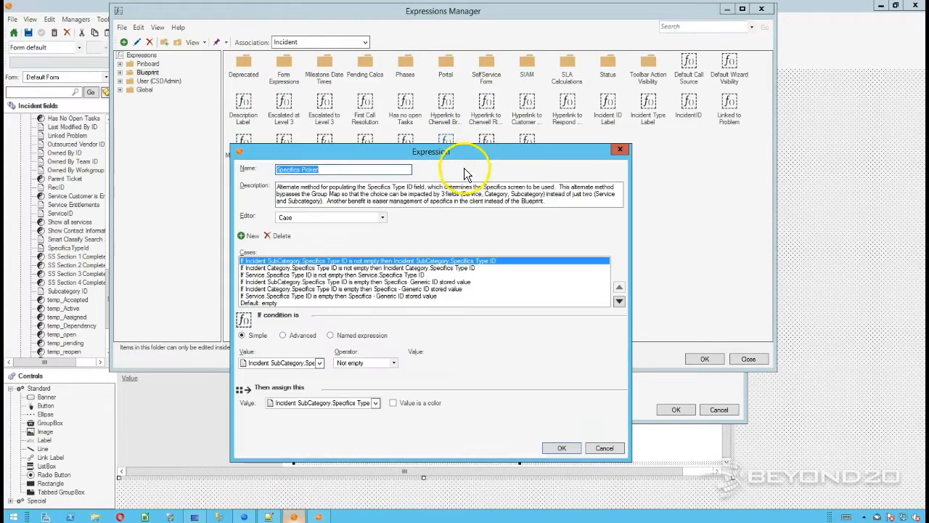
pyautogui.moveTo(382, 150); pyautogui.dragTo(363, 51)
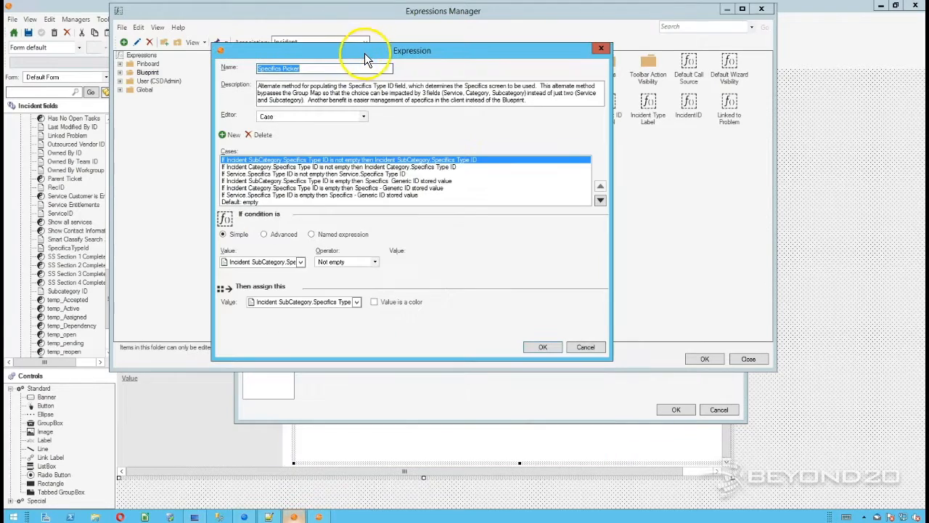
# Step: Review the conditions and assigned values of the Specifics Picker's not-empty cases for subcategory, category and service
pyautogui.click(261, 195)
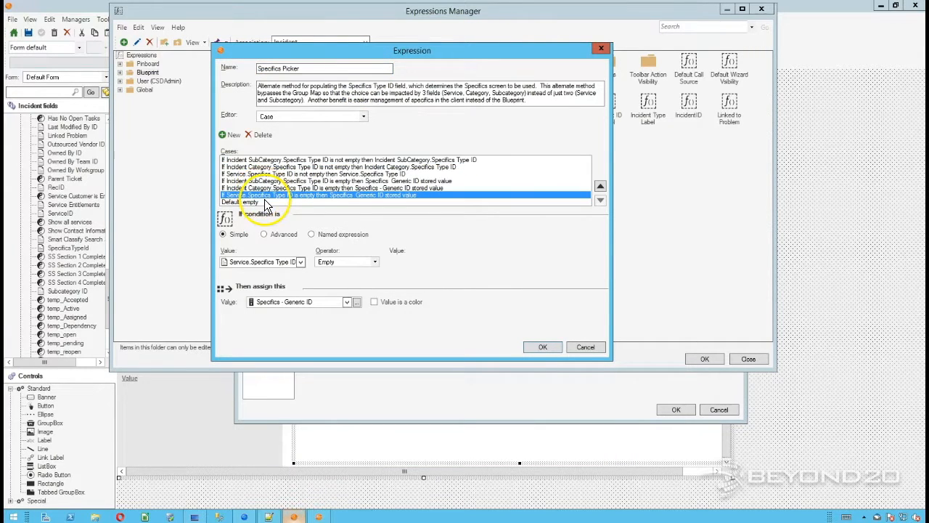
pyautogui.click(224, 161)
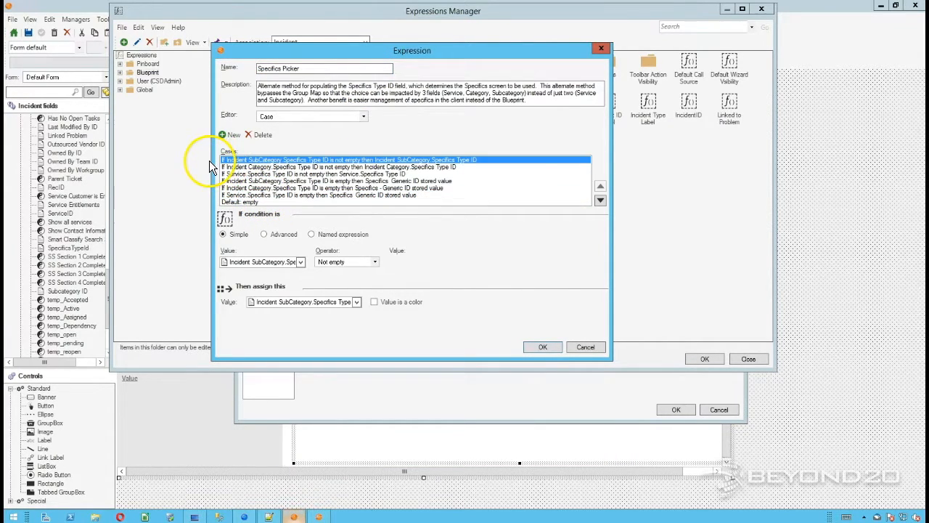
pyautogui.click(324, 299)
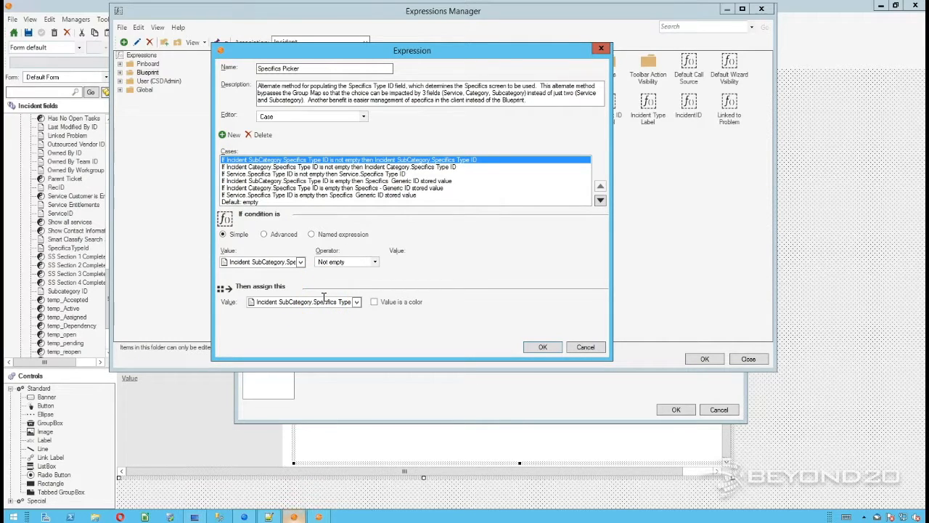
pyautogui.press('Down')
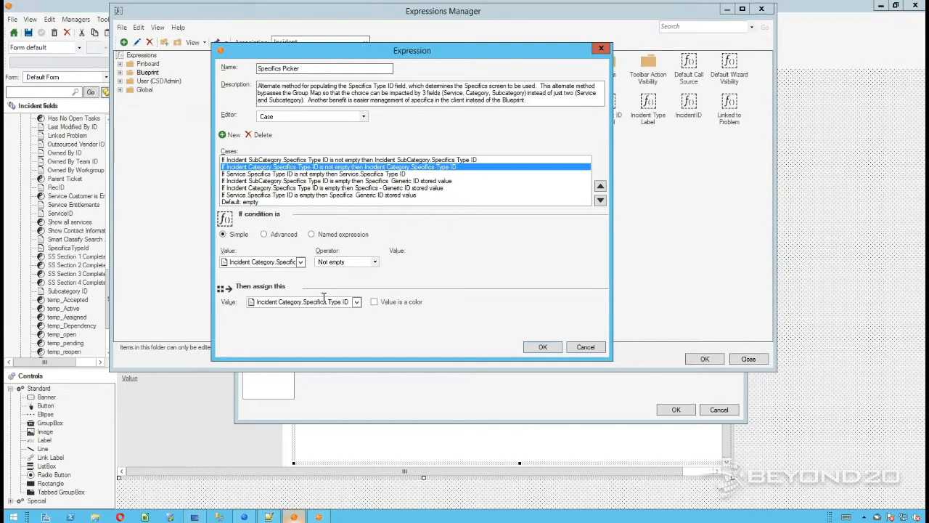
pyautogui.press('Down')
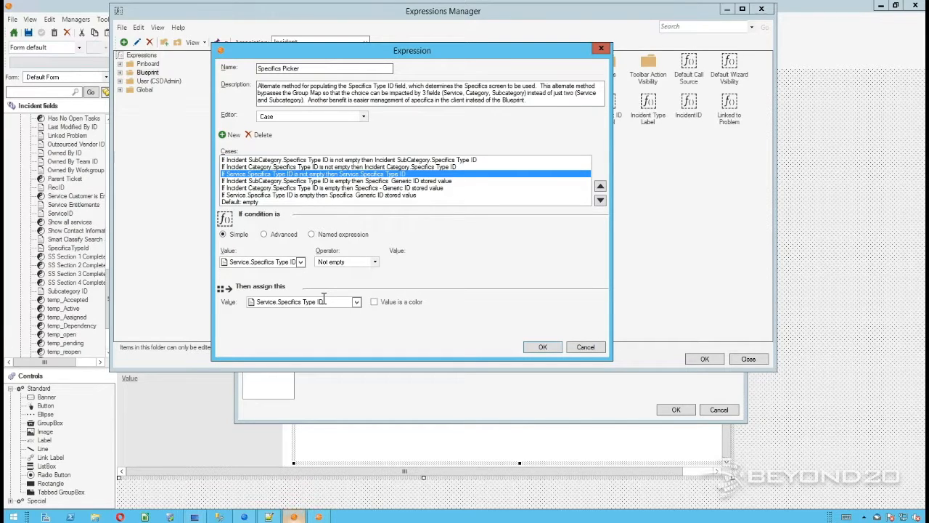
pyautogui.press('Up')
pyautogui.press('Up')
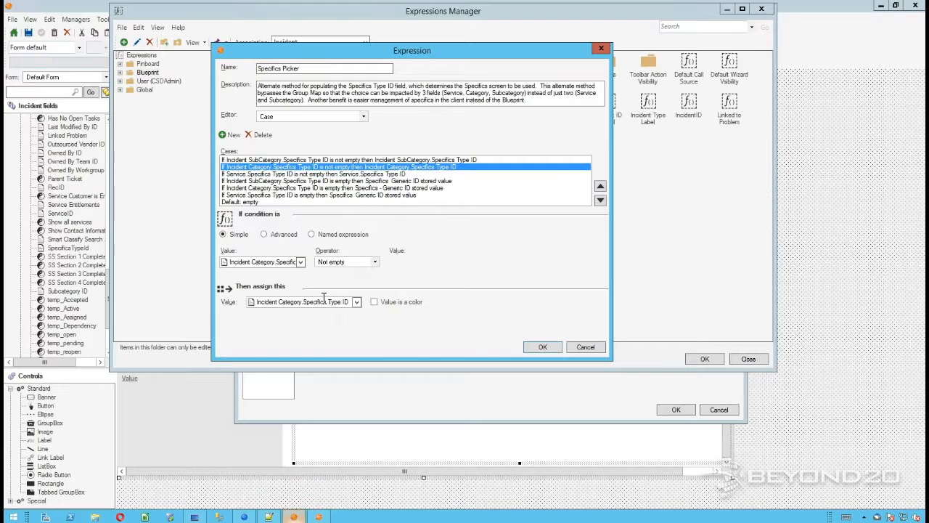
# Step: Go through the Specifics Picker cases down to the default, examining the fallbacks for empty Specifics Type IDs, and return to the first case
pyautogui.press('Down')
pyautogui.press('Down')
pyautogui.press('Down')
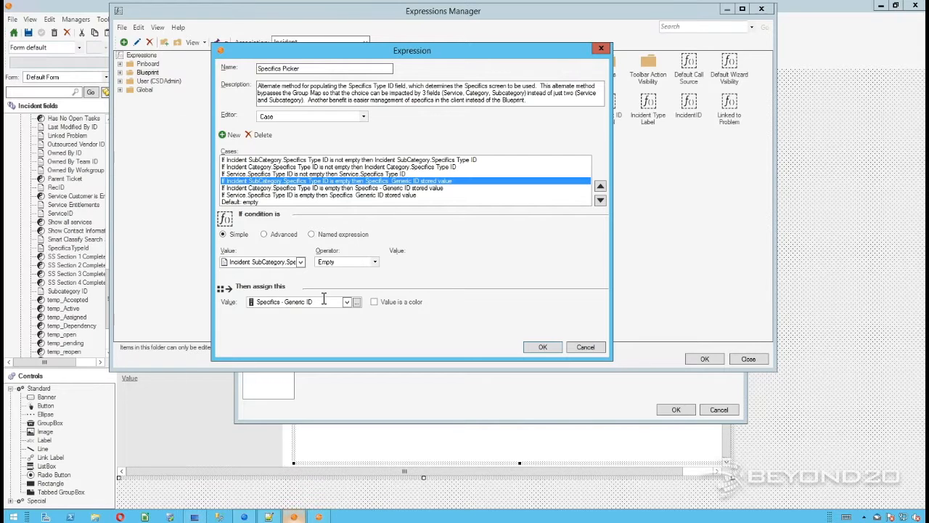
pyautogui.press('Down')
pyautogui.press('Down')
pyautogui.press('Down')
pyautogui.press('Up')
pyautogui.press('Up')
pyautogui.press('Up')
pyautogui.press('Up')
pyautogui.press('Up')
pyautogui.press('Up')
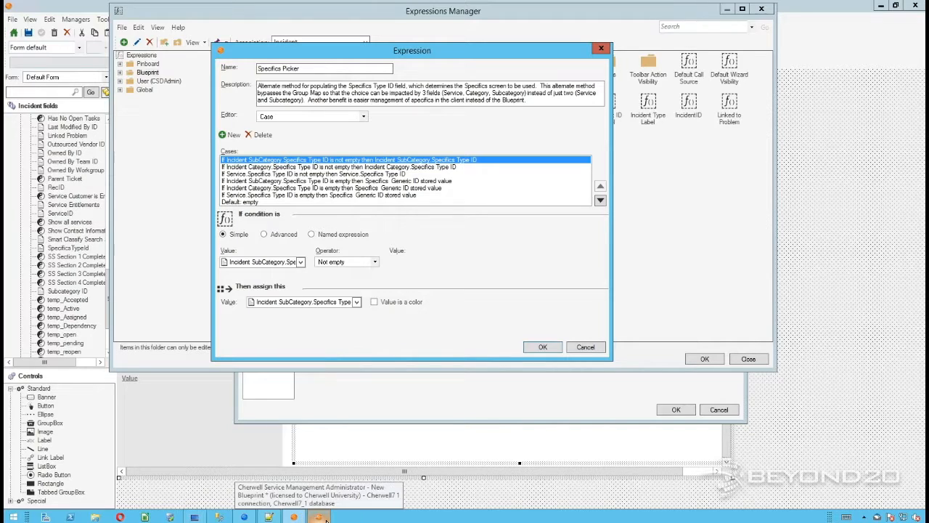
# Step: Compare the order of the Specifics Picker's first three cases with the group map population in the Cherwell7_1 window
pyautogui.click(408, 169)
pyautogui.click(402, 164)
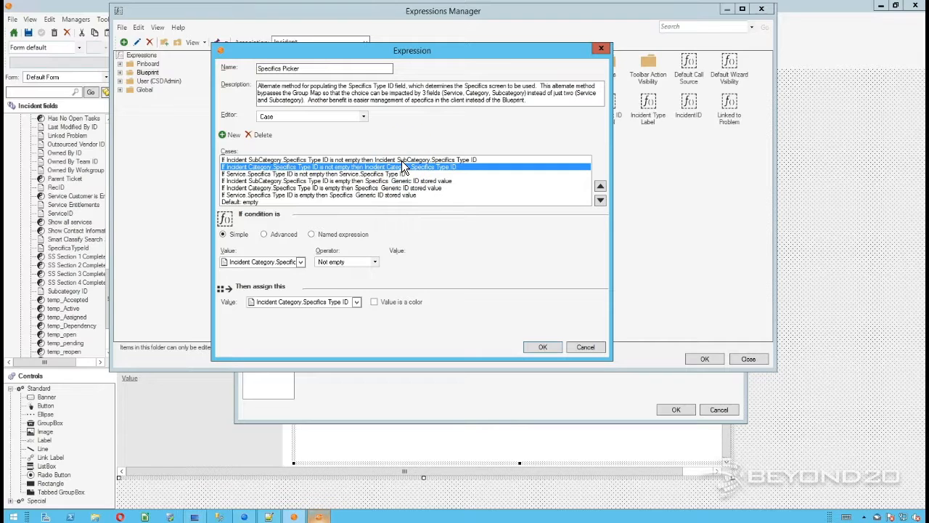
pyautogui.click(402, 161)
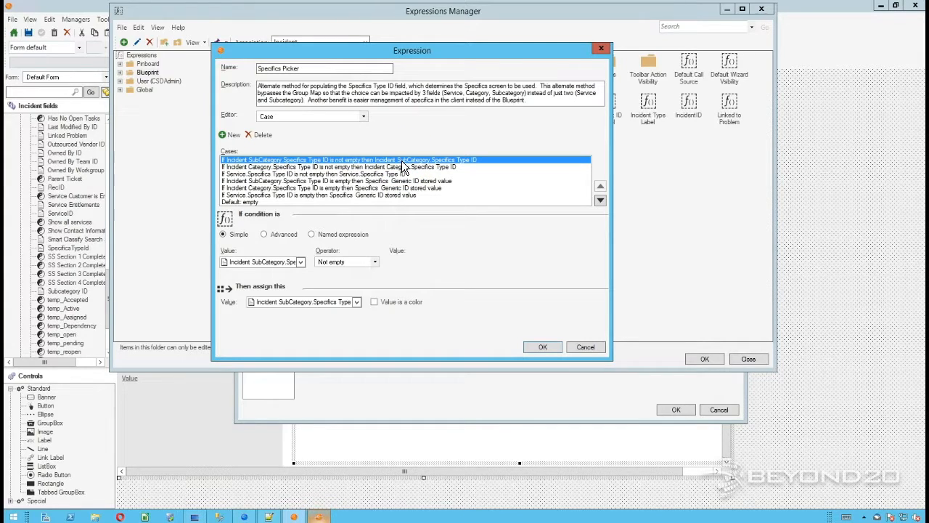
pyautogui.click(401, 167)
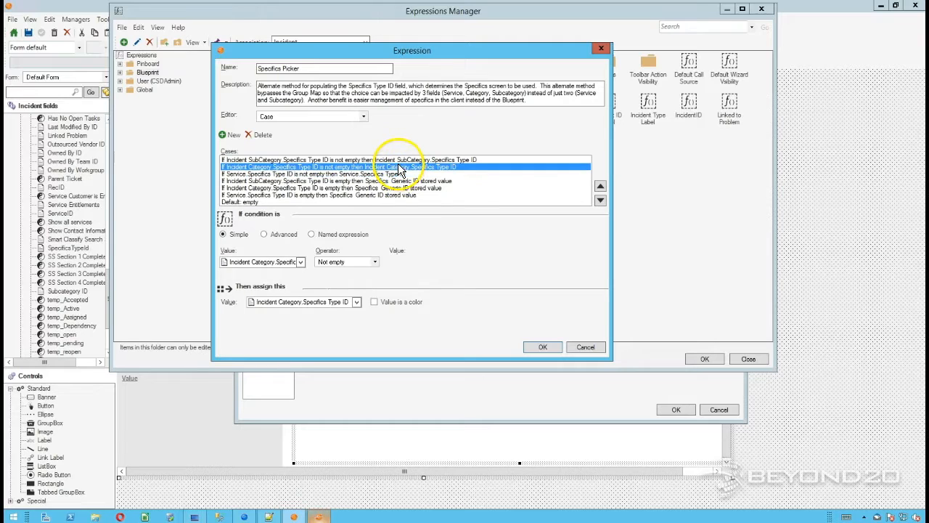
pyautogui.click(399, 174)
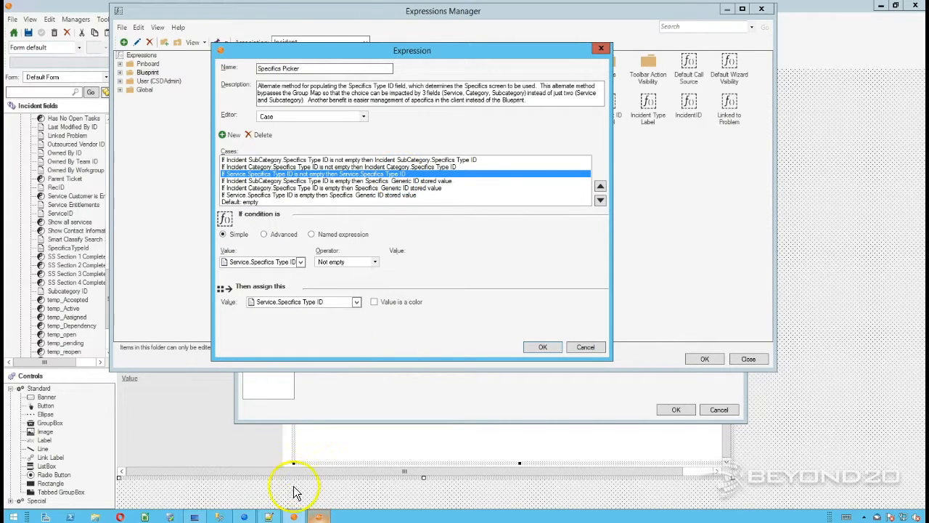
pyautogui.click(316, 515)
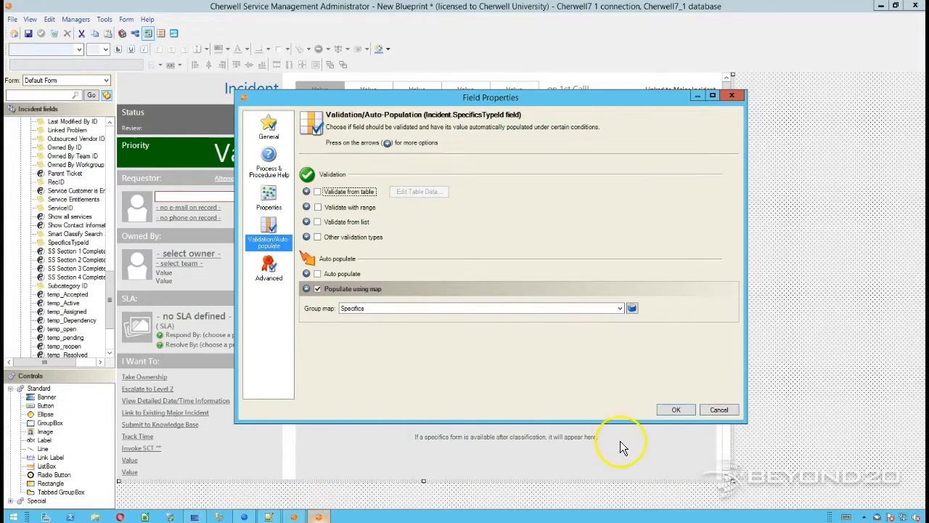
# Step: Close the Incident SpecificsTypeId field properties without saving and open the Service business object for editing from the object list
pyautogui.click(718, 410)
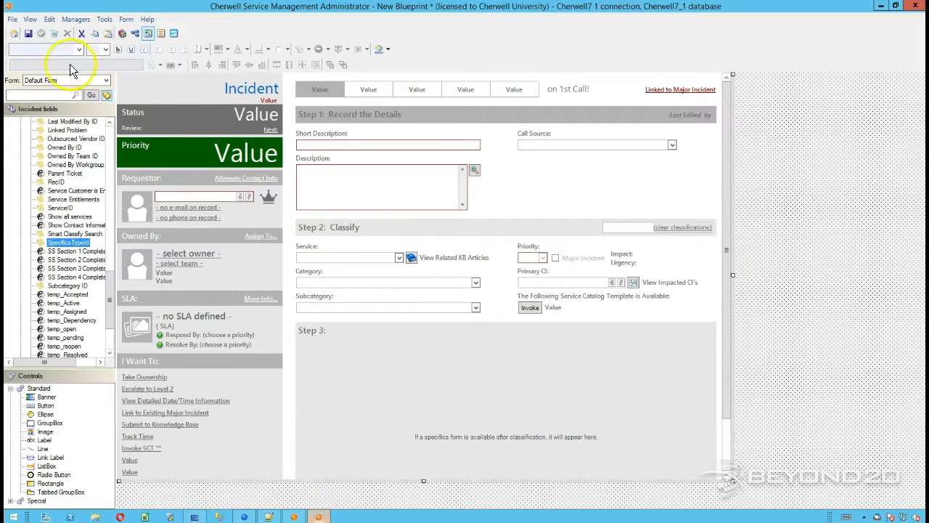
pyautogui.click(16, 33)
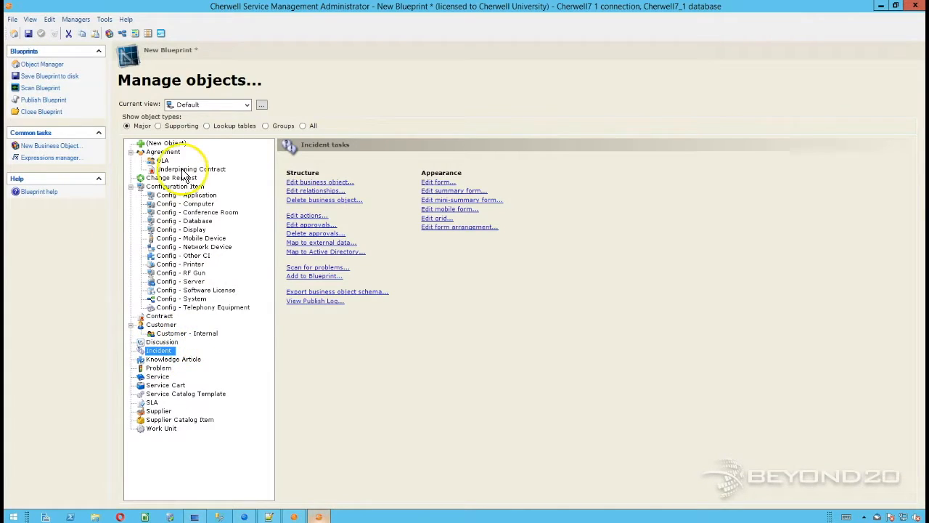
pyautogui.click(158, 376)
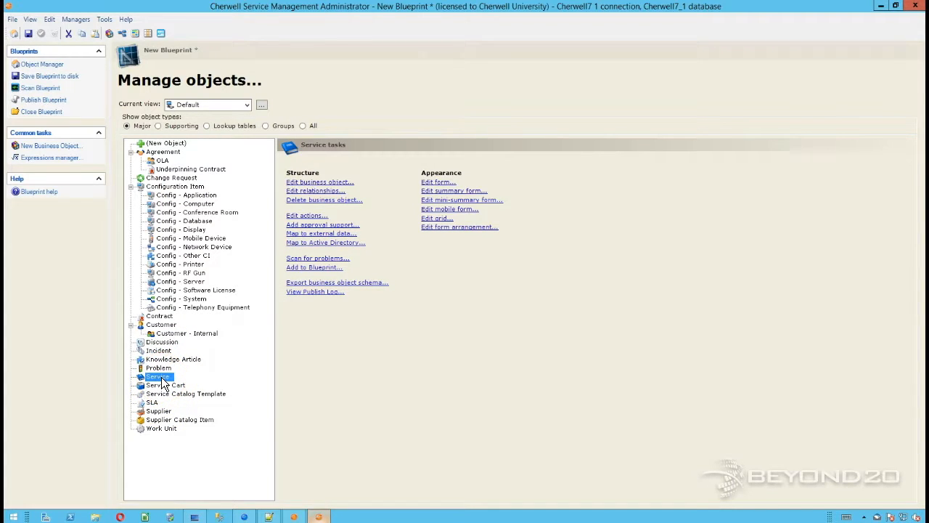
pyautogui.doubleClick(161, 377)
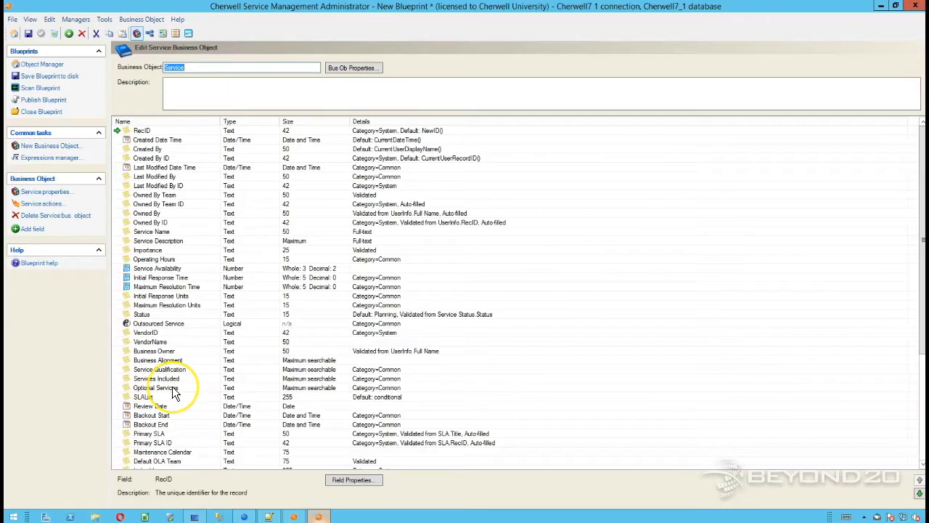
# Step: Add a text field named SpecificsTypeName with size 100 at the end of the Service field list
pyautogui.click(173, 388)
pyautogui.scroll(-6, 173, 384)
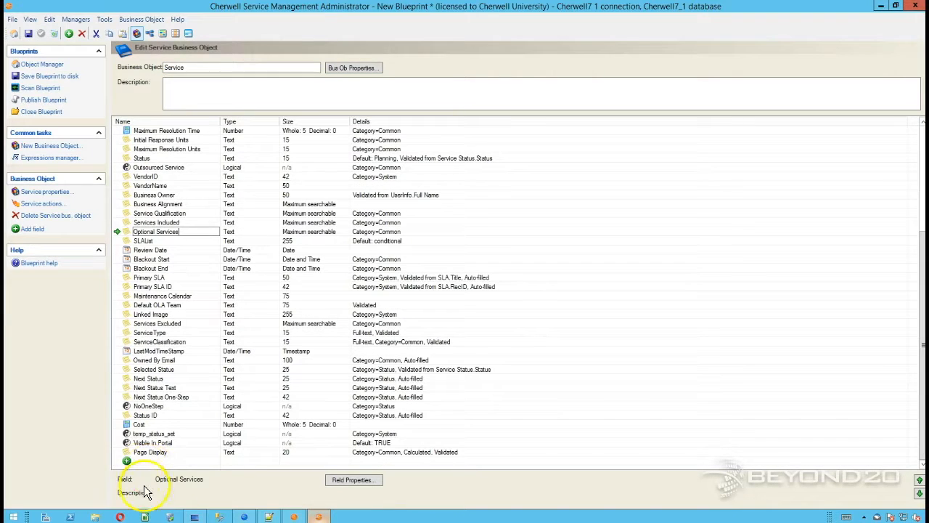
pyautogui.click(141, 461)
pyautogui.write('S')
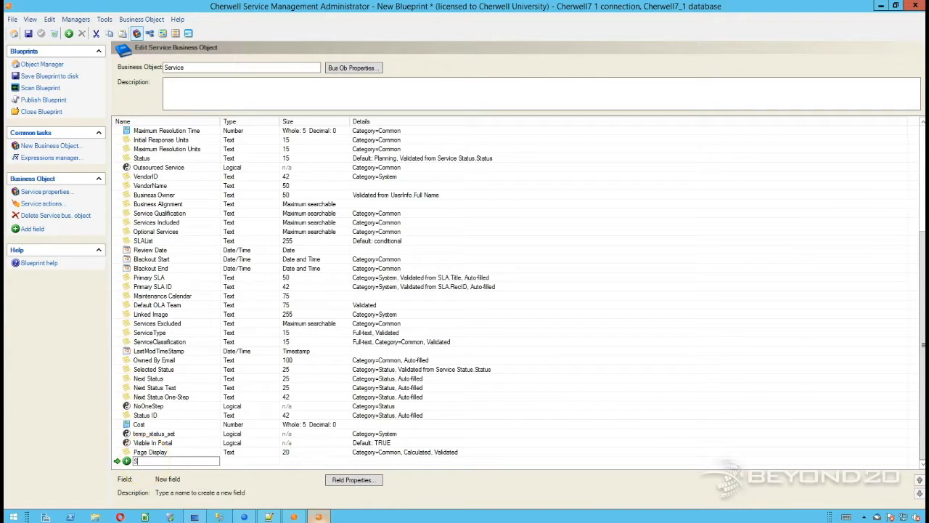
pyautogui.write('pecificsTypeName')
pyautogui.press('Tab')
pyautogui.press('Tab')
pyautogui.write('100')
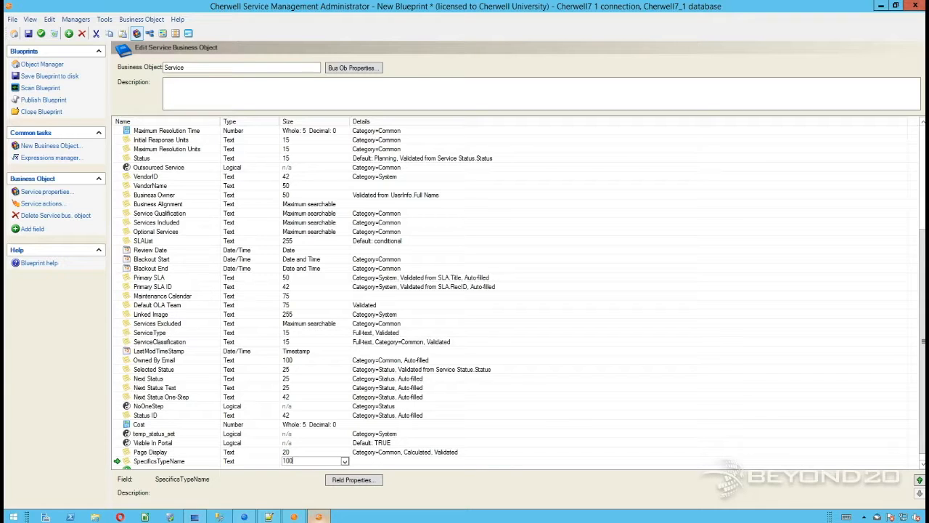
pyautogui.press('Return')
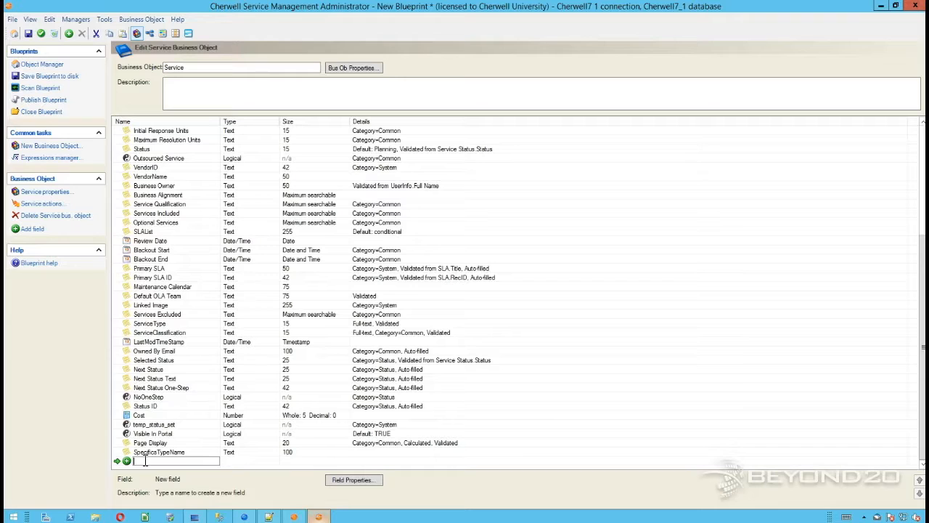
# Step: Add a text field named SpecificsTypeID with size 42 to the Service business object
pyautogui.write('Se')
pyautogui.write('pecificsType')
pyautogui.write('ID')
pyautogui.press('Return')
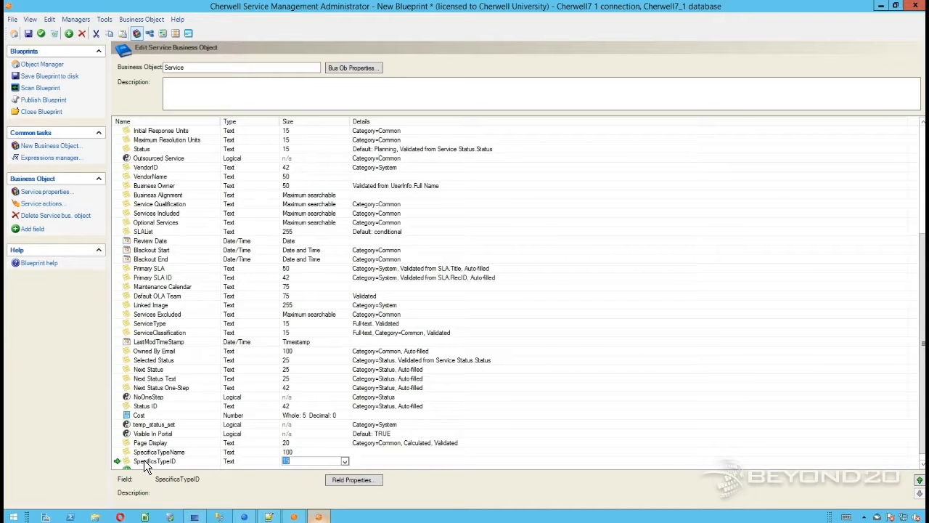
pyautogui.write('42')
# Step: Validate the Service SpecificsTypeName field as a business object name limited to members of the Specifics group
pyautogui.doubleClick(134, 452)
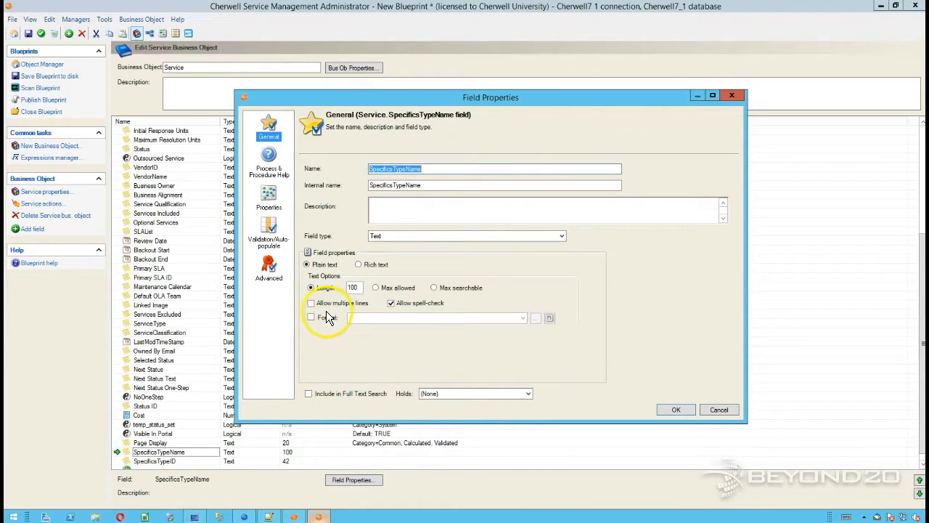
pyautogui.click(272, 232)
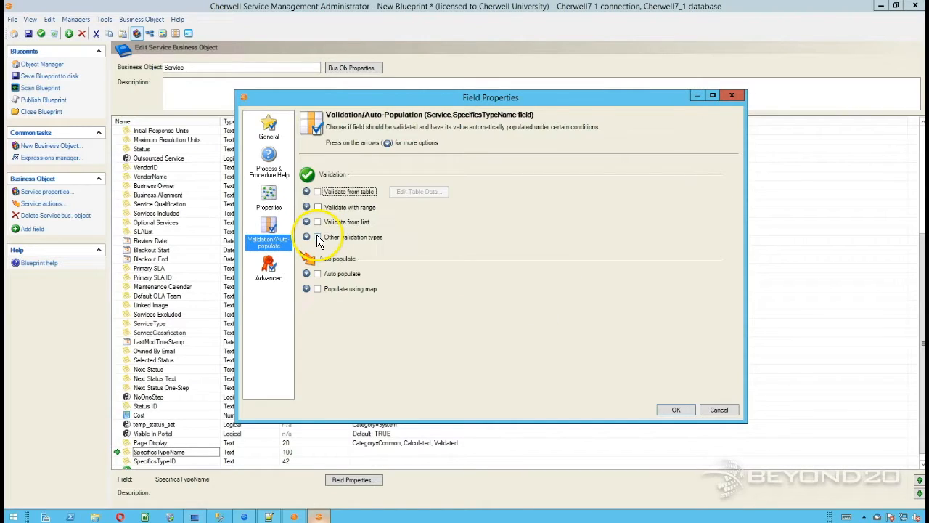
pyautogui.click(308, 238)
pyautogui.click(308, 237)
pyautogui.click(317, 237)
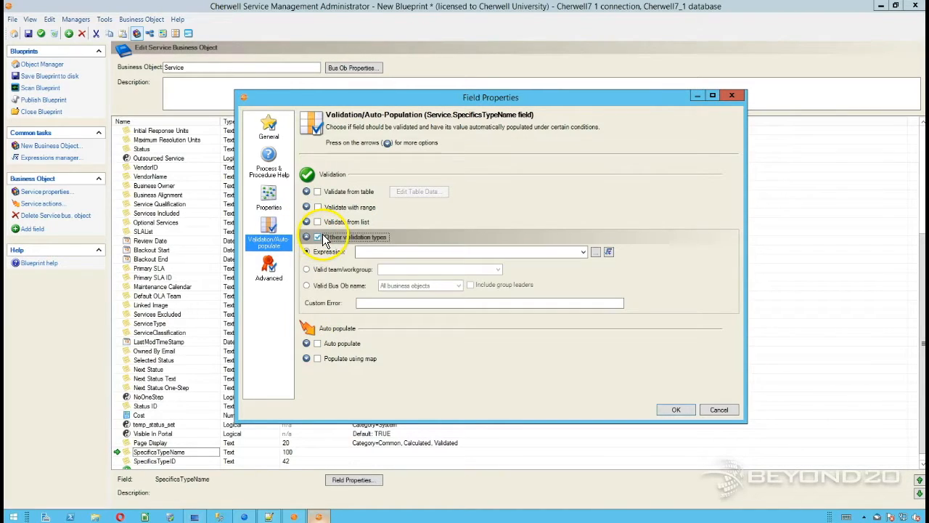
pyautogui.click(336, 284)
pyautogui.click(394, 285)
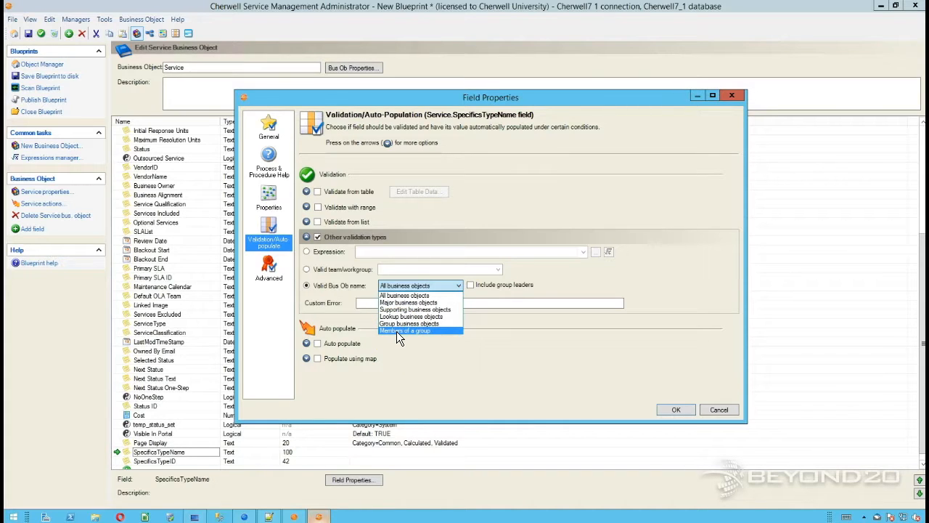
pyautogui.click(397, 331)
pyautogui.click(473, 286)
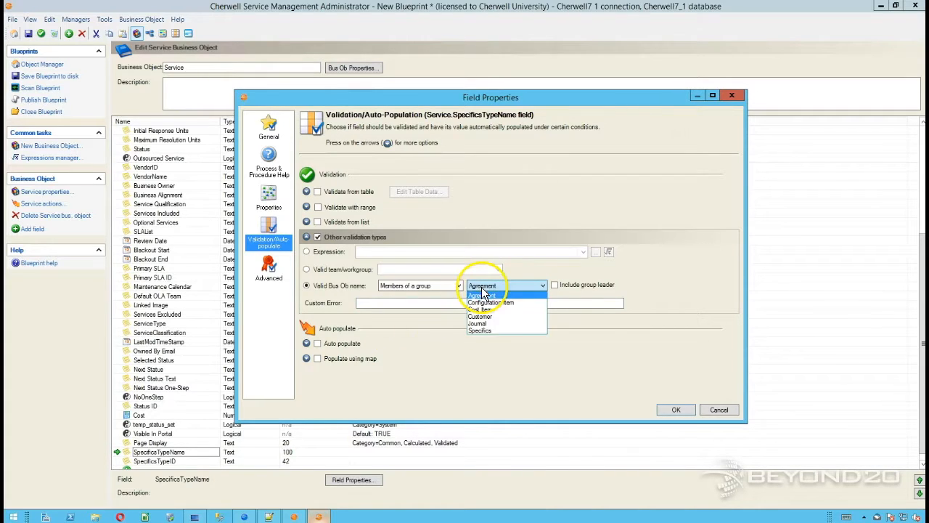
pyautogui.click(475, 331)
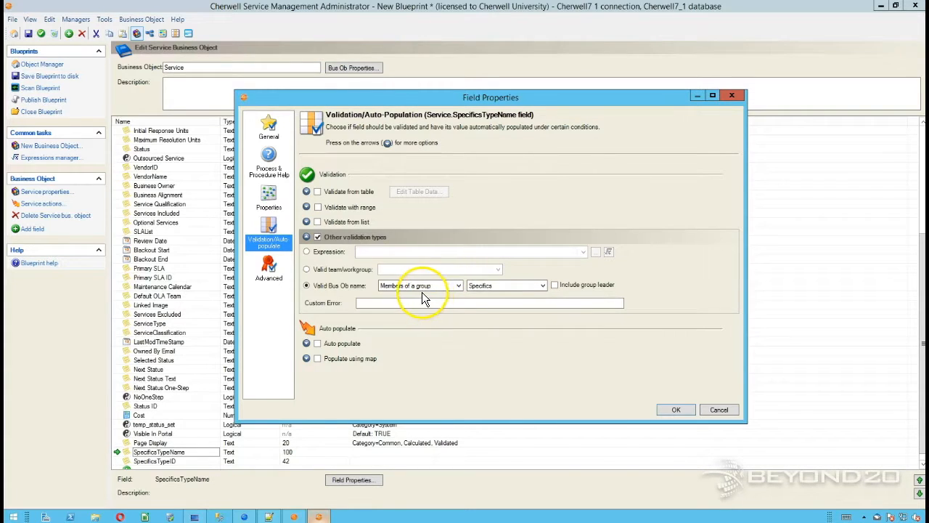
pyautogui.click(400, 287)
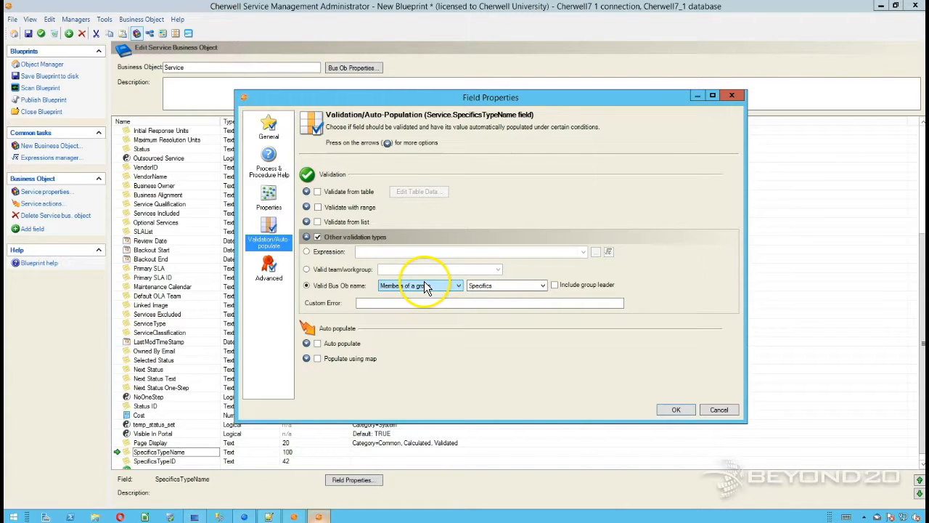
pyautogui.click(677, 410)
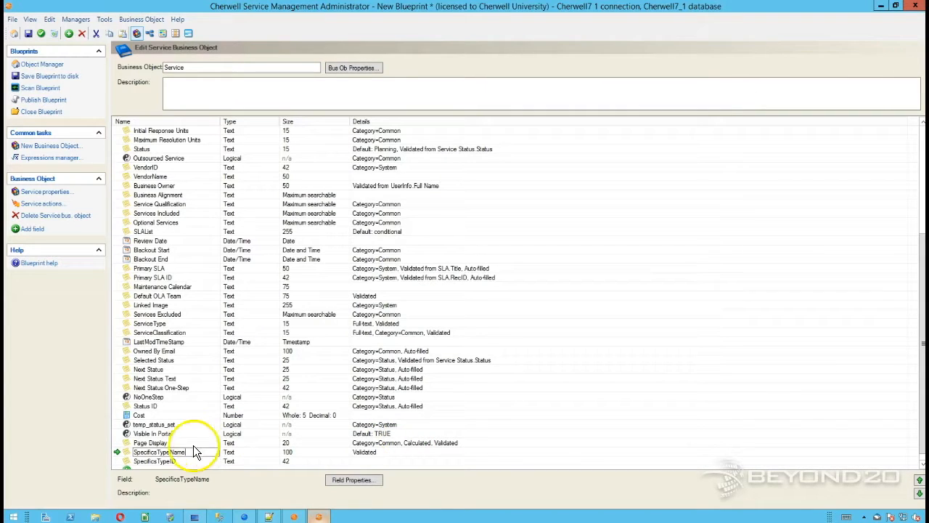
# Step: Auto-populate the Service SpecificsTypeID field with the Business Object ID whenever SpecificsTypeName changes in the Service table
pyautogui.doubleClick(129, 460)
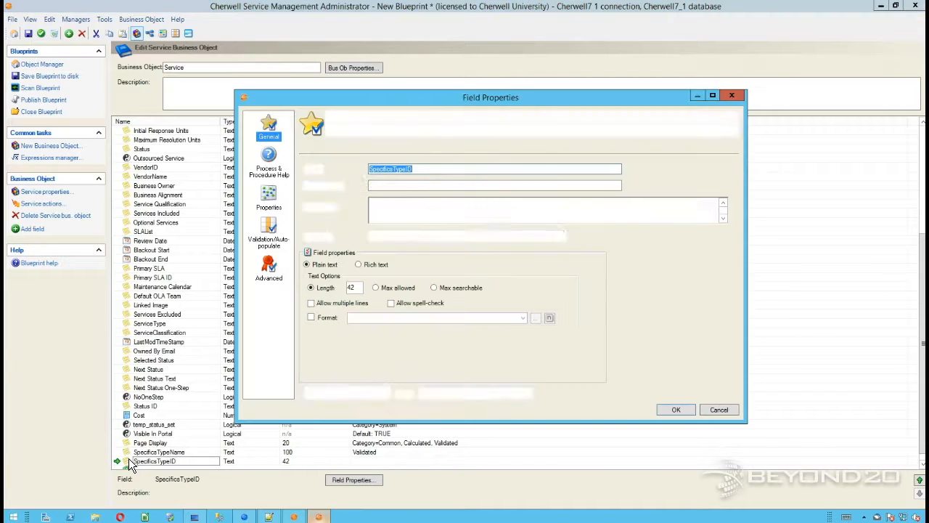
pyautogui.click(268, 231)
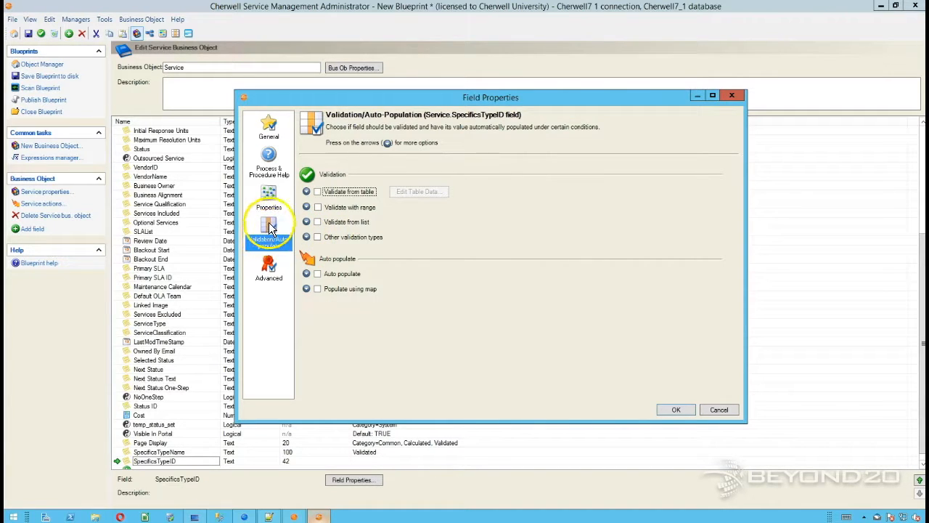
pyautogui.click(306, 274)
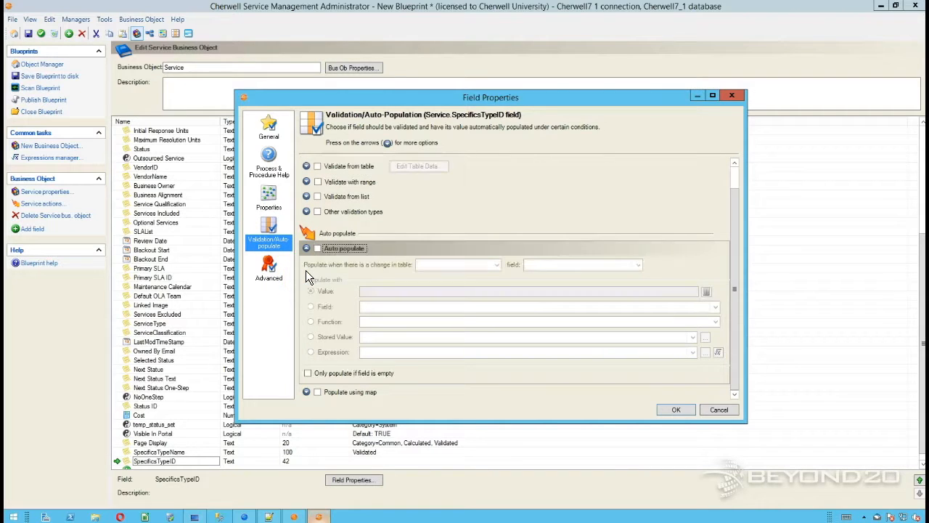
pyautogui.click(314, 250)
pyautogui.click(316, 248)
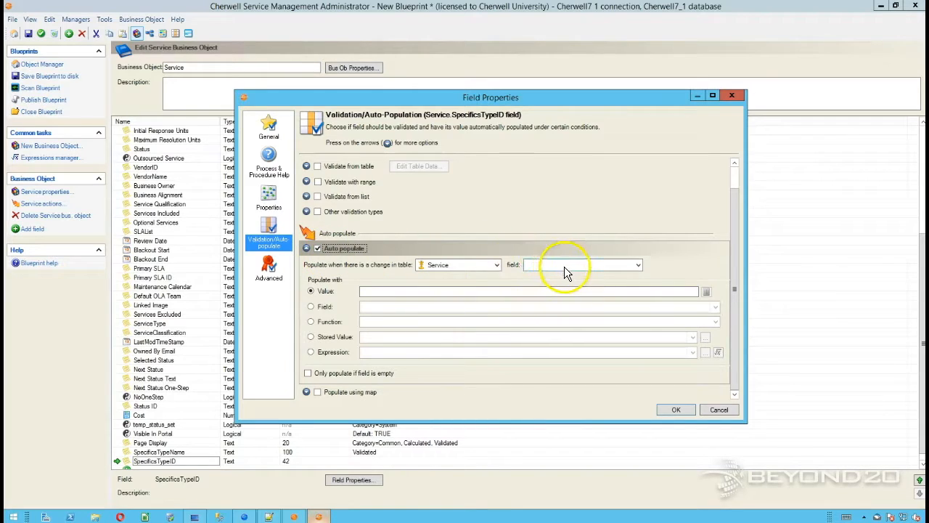
pyautogui.click(565, 266)
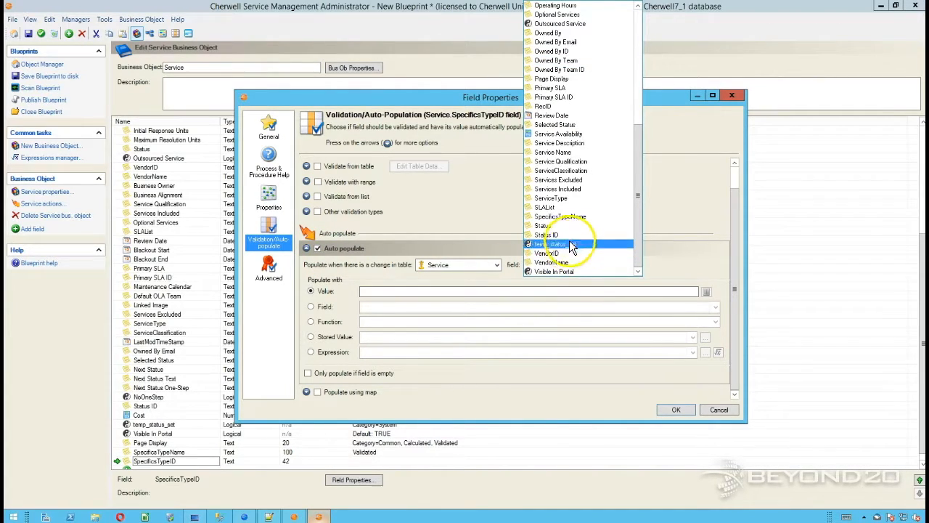
pyautogui.click(570, 217)
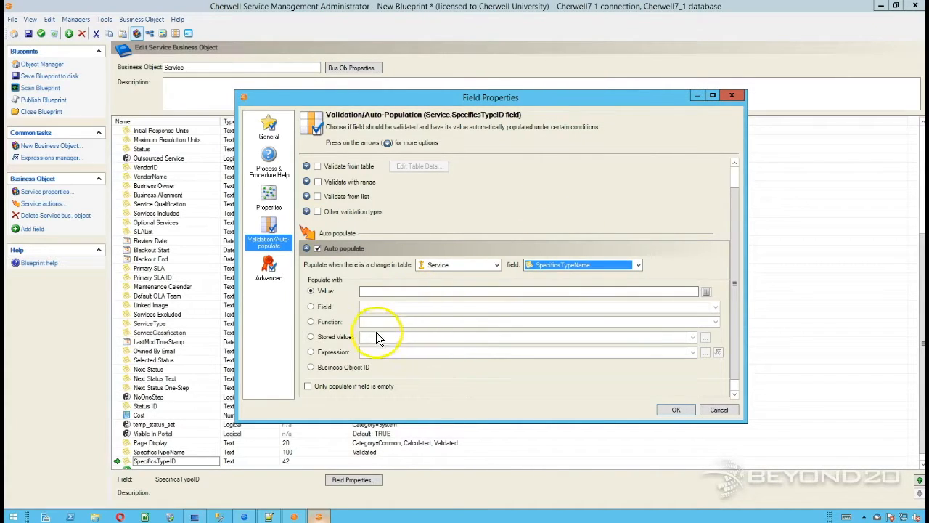
pyautogui.click(335, 371)
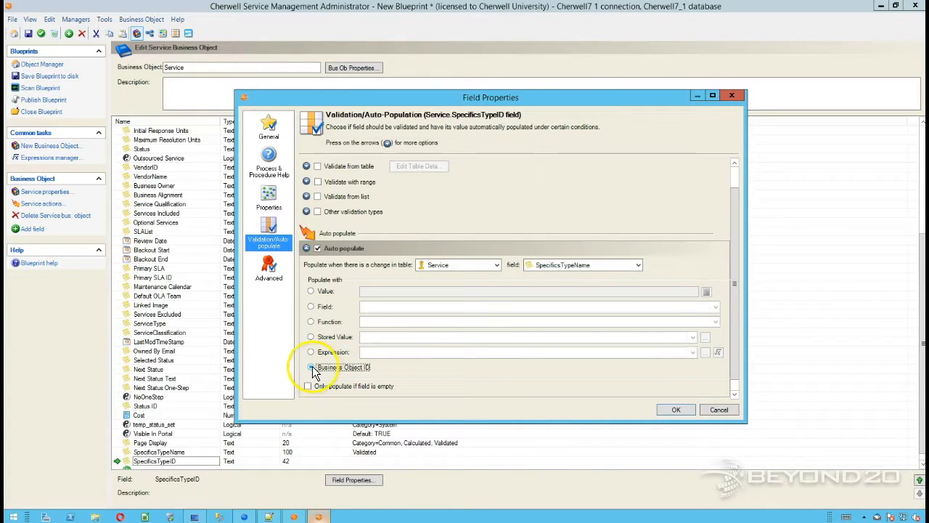
pyautogui.click(319, 369)
pyautogui.click(535, 275)
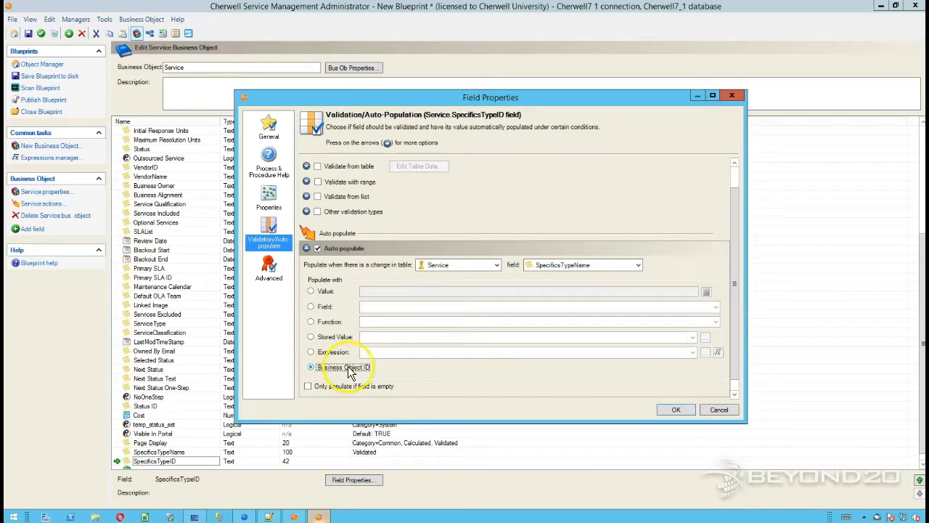
pyautogui.click(672, 411)
pyautogui.click(669, 411)
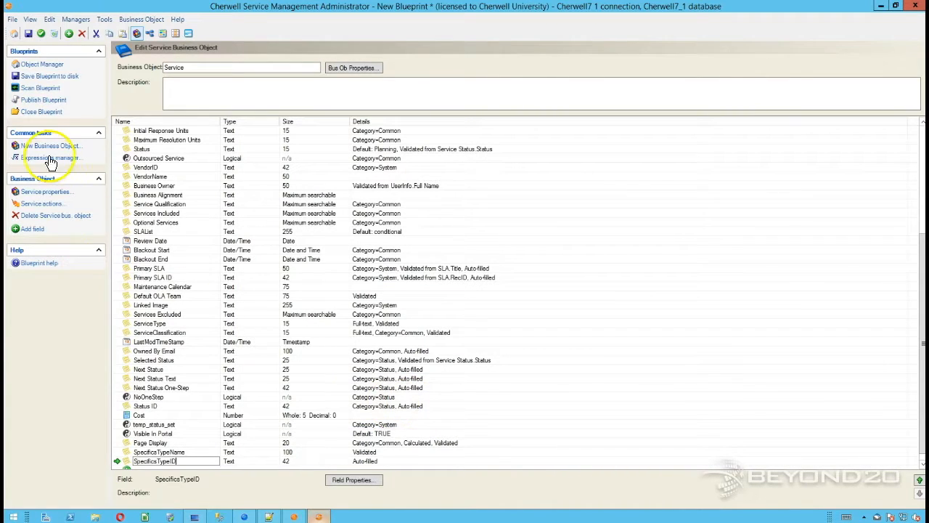
# Step: Update the blueprint with the Service changes and open the Incident Category lookup object for editing
pyautogui.click(42, 33)
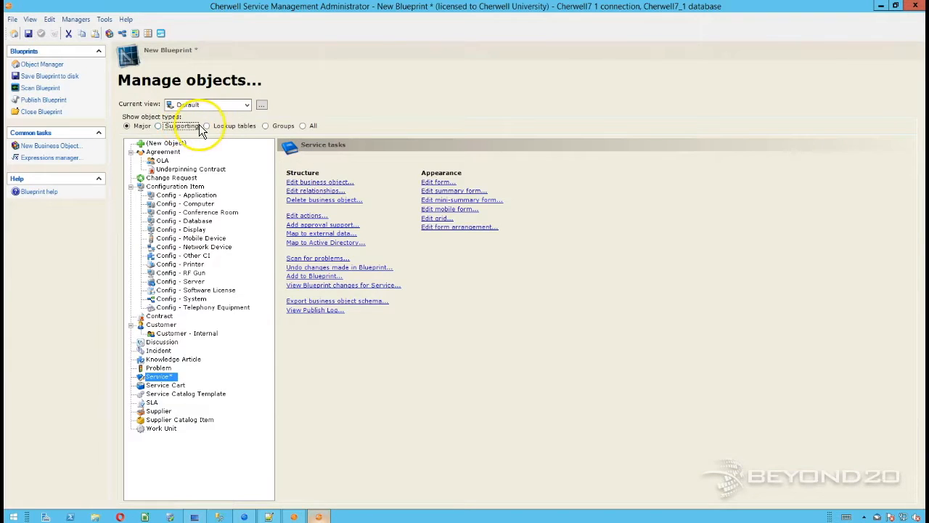
pyautogui.click(208, 126)
pyautogui.moveTo(267, 198); pyautogui.dragTo(265, 317)
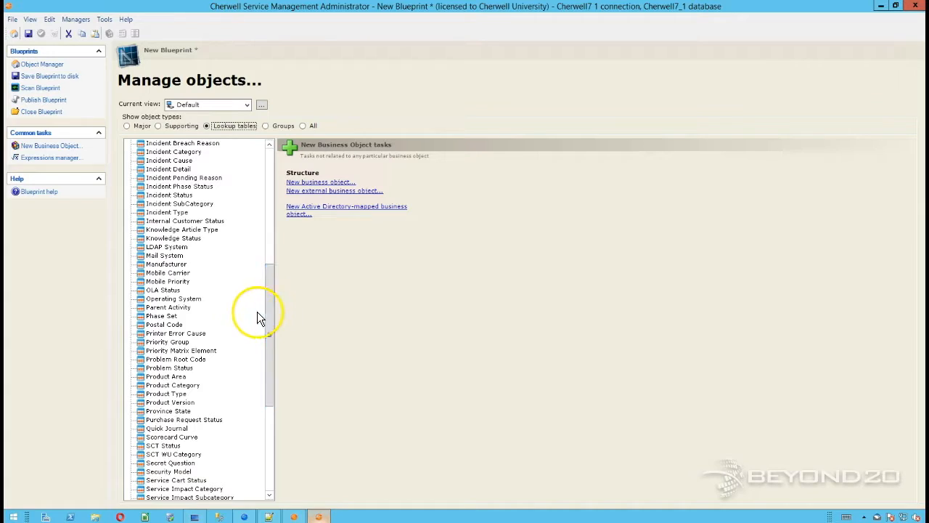
pyautogui.doubleClick(175, 152)
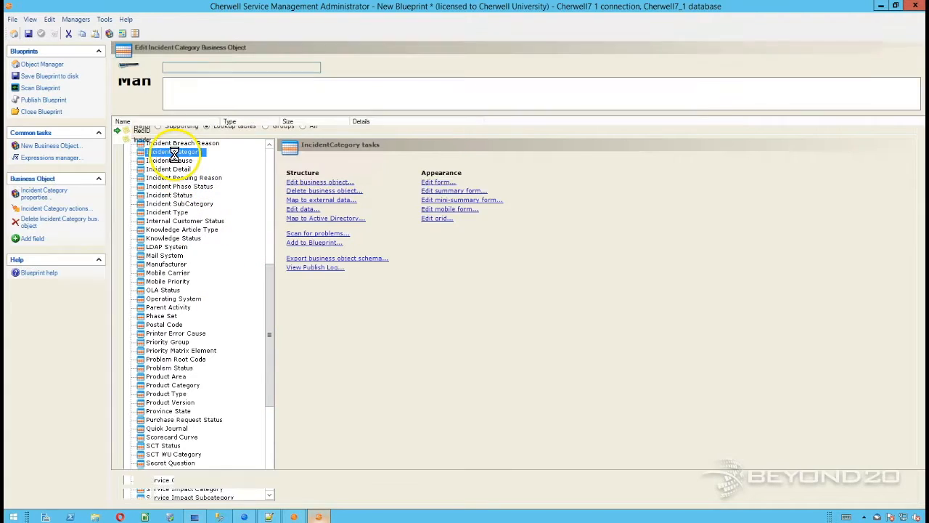
# Step: Add the text fields SpecificsTypeName with size 100 and SpecificsTypeID with size 42 to Incident Category
pyautogui.click(152, 194)
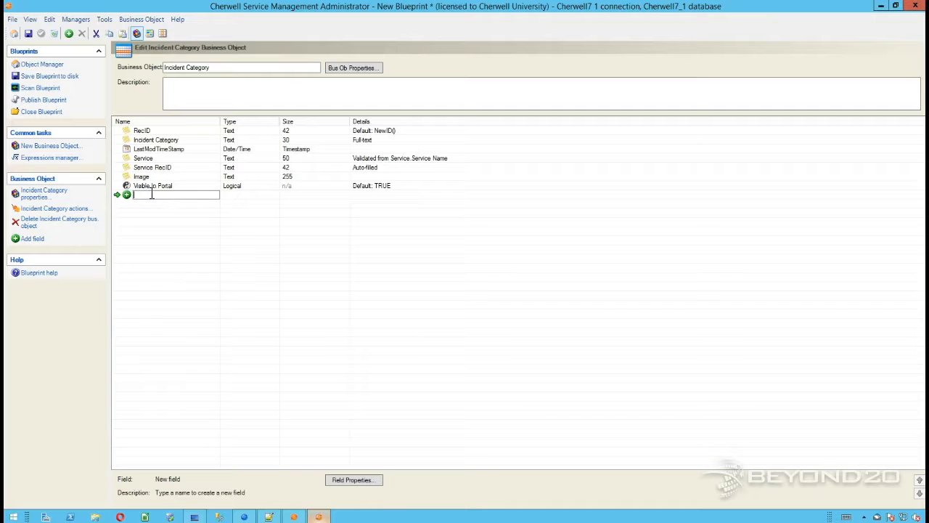
pyautogui.write('SpecificsTypeName')
pyautogui.press('Return')
pyautogui.write('100')
pyautogui.press('Return')
pyautogui.write('SpecificsTypeID')
pyautogui.press('Return')
# Step: Validate the Incident Category SpecificsTypeName field as a business object name from the members of the Specifics group
pyautogui.doubleClick(124, 196)
pyautogui.click(268, 232)
pyautogui.click(318, 237)
pyautogui.click(306, 285)
pyautogui.click(419, 285)
pyautogui.click(414, 305)
pyautogui.click(507, 285)
pyautogui.click(479, 330)
pyautogui.click(676, 410)
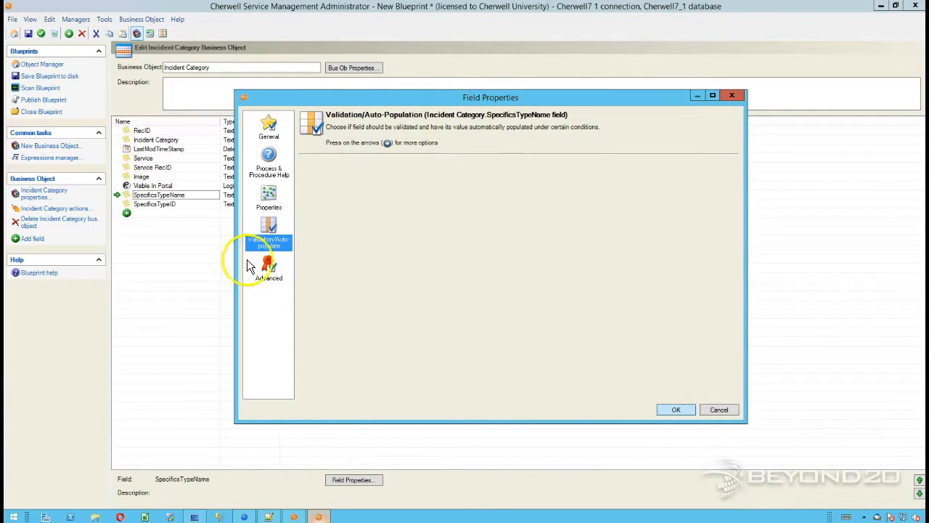
# Step: Auto-populate the Incident Category SpecificsTypeID field with the Business Object ID when SpecificsTypeName changes
pyautogui.click(131, 206)
pyautogui.doubleClick(152, 205)
pyautogui.click(269, 236)
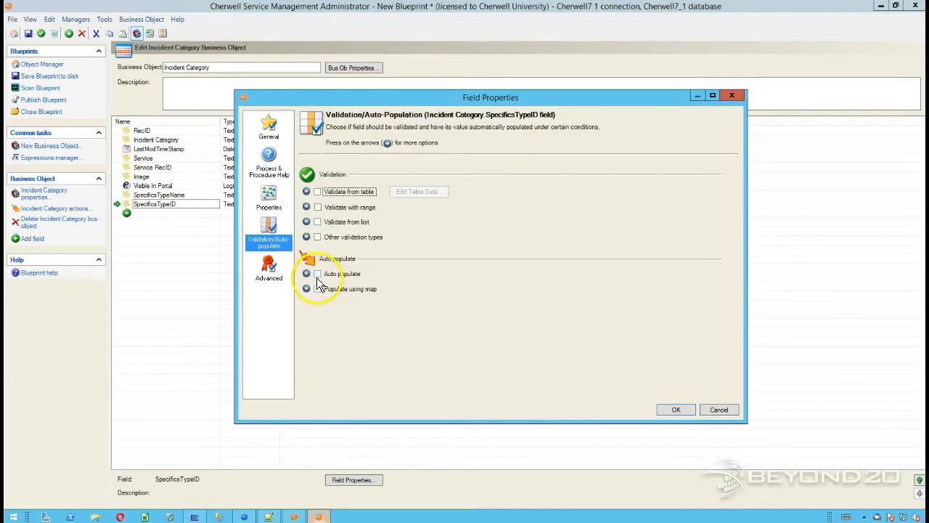
pyautogui.click(318, 287)
pyautogui.click(581, 265)
pyautogui.click(573, 335)
pyautogui.click(311, 367)
pyautogui.click(675, 410)
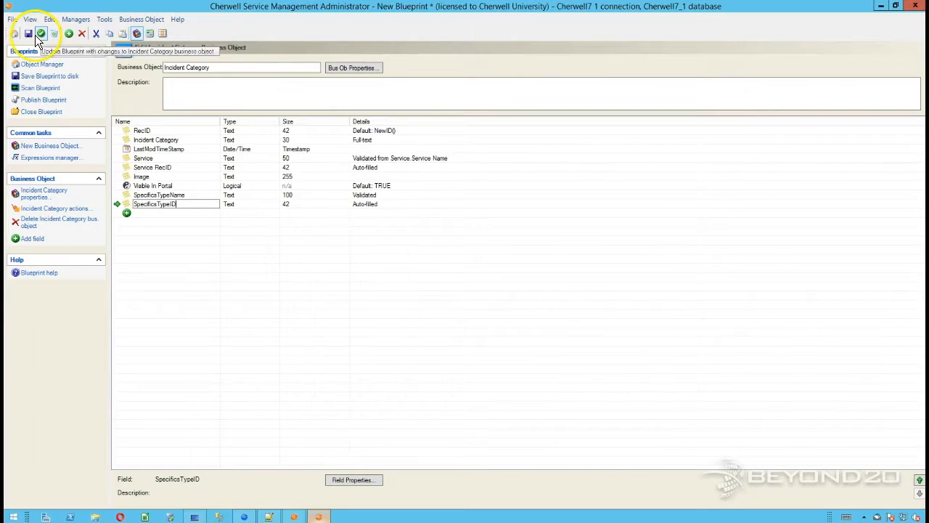
# Step: Update the blueprint with the Incident Category changes and open the Incident SubCategory lookup object for editing
pyautogui.click(42, 34)
pyautogui.click(180, 488)
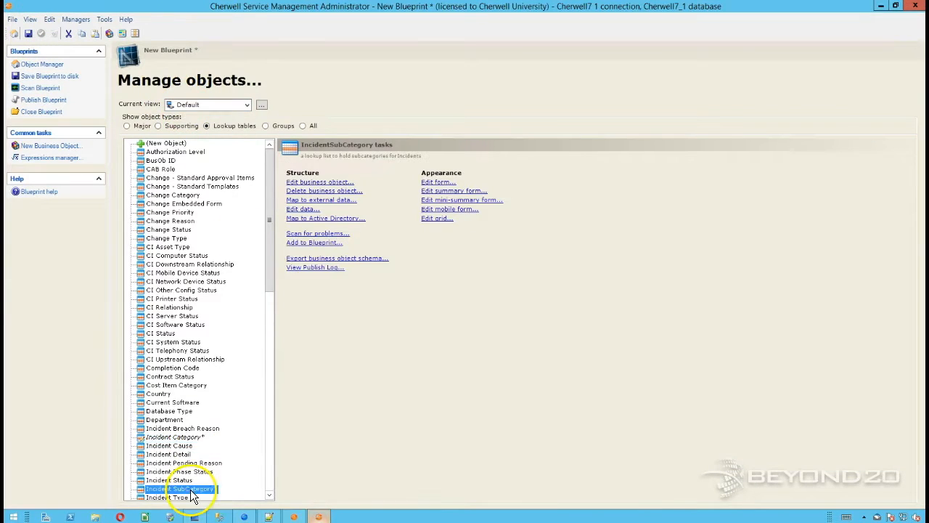
pyautogui.click(320, 181)
# Step: Add the text fields SpecificsTypeName with size 100 and SpecificsTypeID with size 42 to Incident SubCategory
pyautogui.click(173, 295)
pyautogui.write('SpecificsTypeName')
pyautogui.press('Return')
pyautogui.write('SpecificsTypeID')
pyautogui.press('Return')
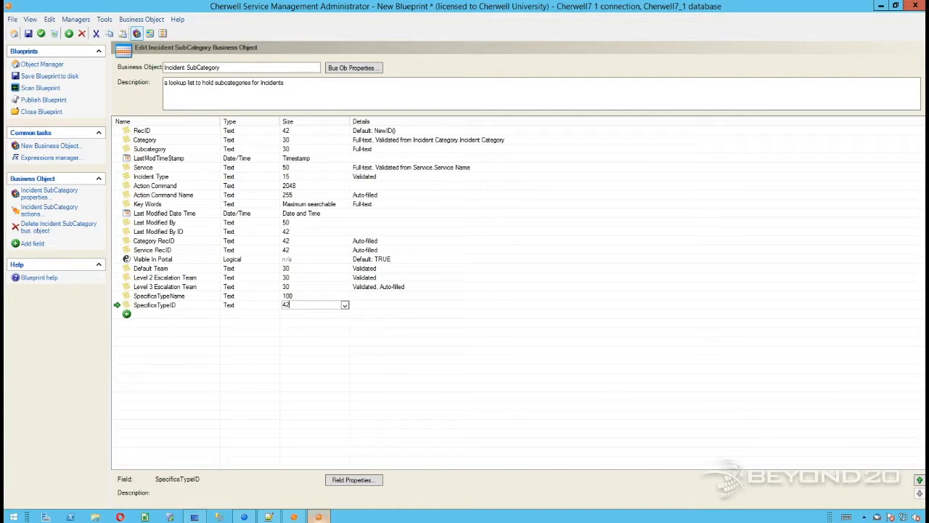
# Step: Validate the Incident SubCategory SpecificsTypeName field as a business object name from the members of the Specifics group
pyautogui.doubleClick(131, 297)
pyautogui.click(269, 233)
pyautogui.click(317, 236)
pyautogui.click(307, 285)
pyautogui.click(420, 285)
pyautogui.click(398, 330)
pyautogui.click(506, 285)
pyautogui.click(500, 326)
pyautogui.click(676, 410)
# Step: Auto-populate the Incident SubCategory SpecificsTypeID field with the Business Object ID when SpecificsTypeName changes
pyautogui.click(127, 305)
pyautogui.doubleClick(129, 305)
pyautogui.click(269, 232)
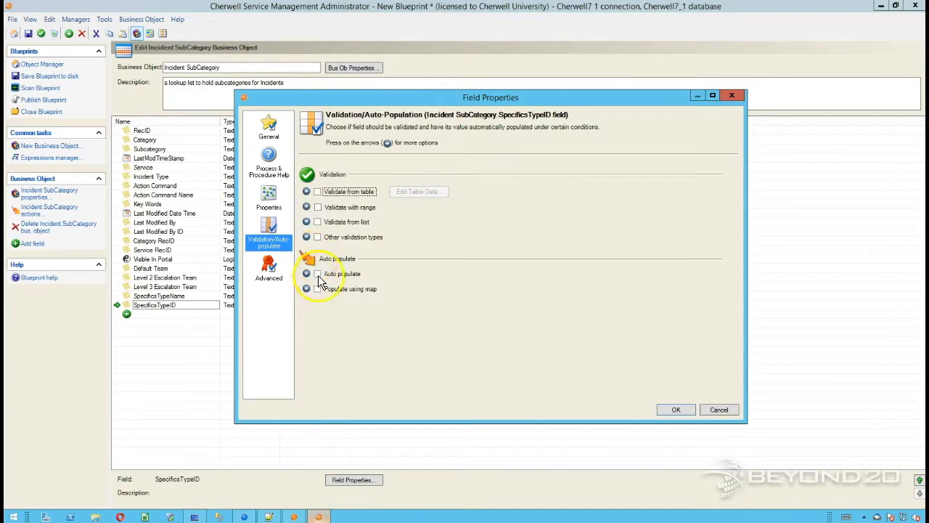
pyautogui.click(317, 289)
pyautogui.click(637, 264)
pyautogui.click(367, 368)
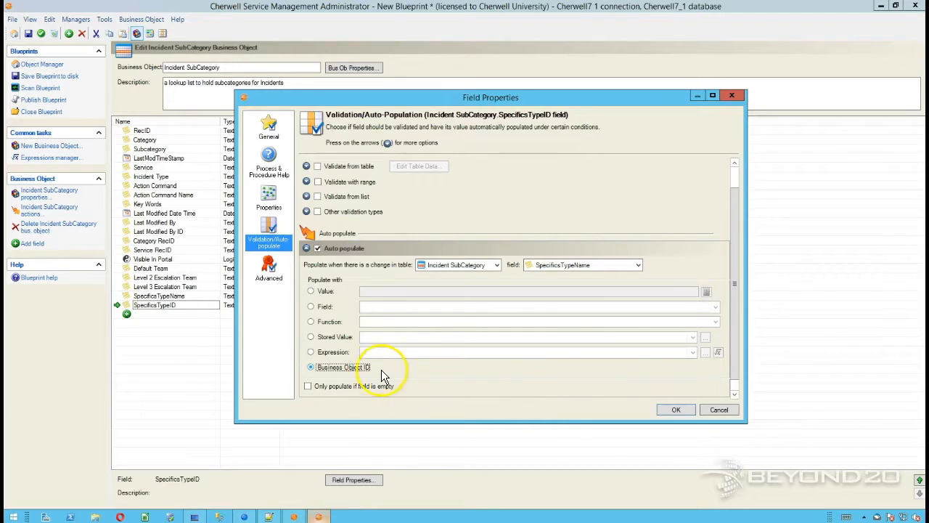
pyautogui.click(673, 410)
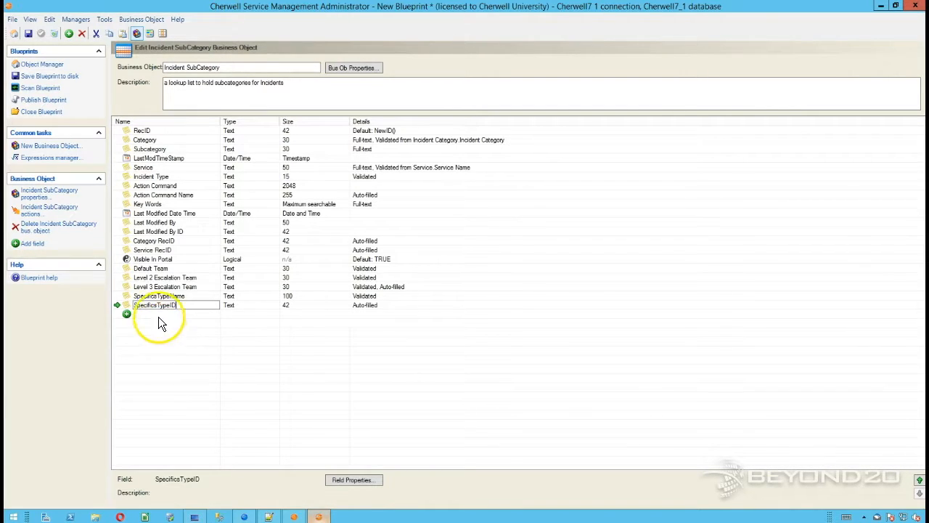
# Step: Add the SpecificsTypeName field to the Incident SubCategory form below the Service Catalog Action to Run group and lengthen the form to fit
pyautogui.click(148, 35)
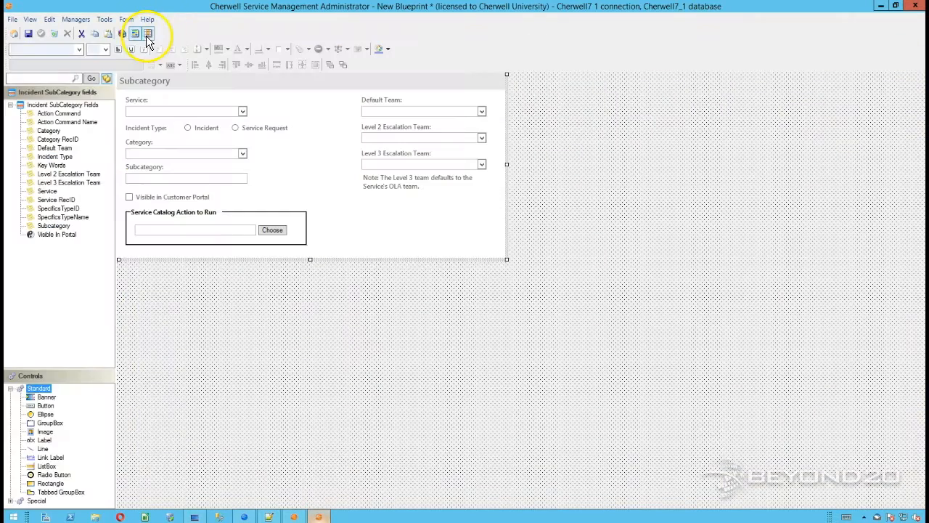
pyautogui.click(68, 218)
pyautogui.moveTo(69, 224); pyautogui.dragTo(199, 210)
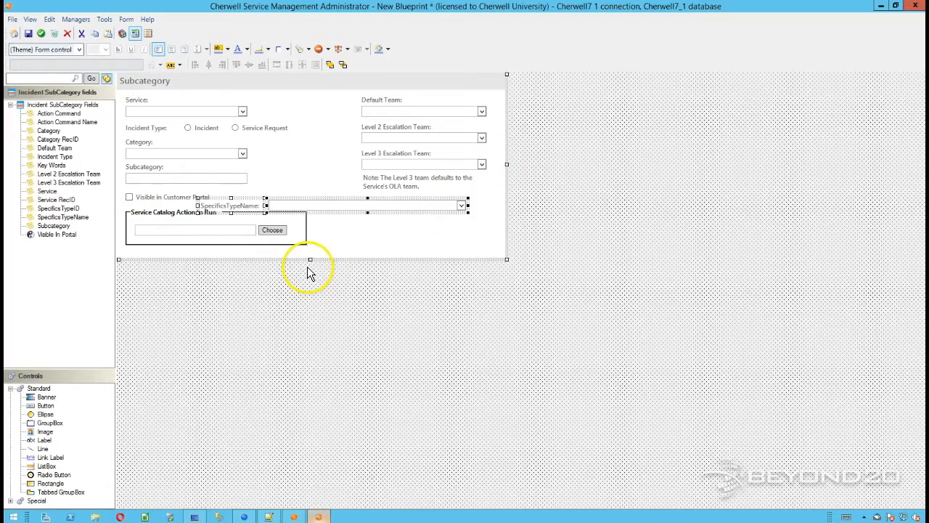
pyautogui.moveTo(310, 261); pyautogui.dragTo(310, 287)
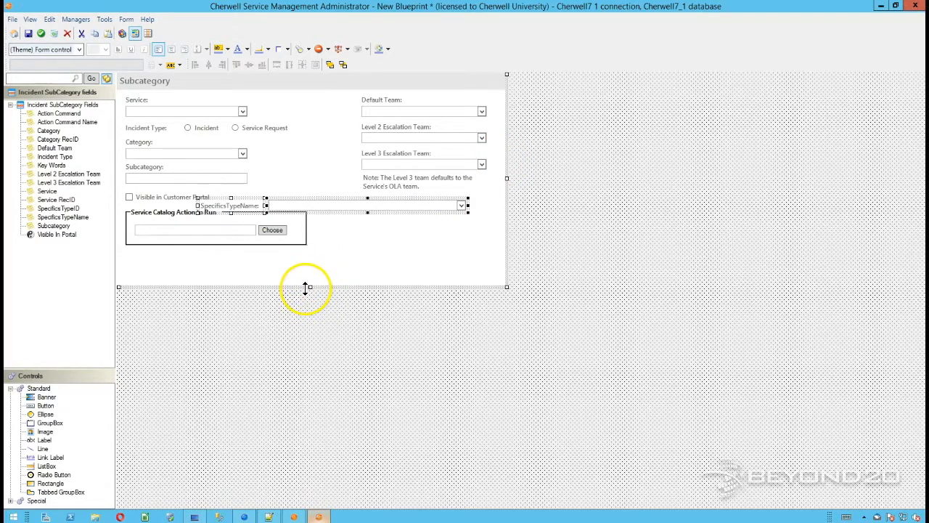
pyautogui.moveTo(318, 207); pyautogui.dragTo(249, 268)
pyautogui.moveTo(311, 288); pyautogui.dragTo(284, 273)
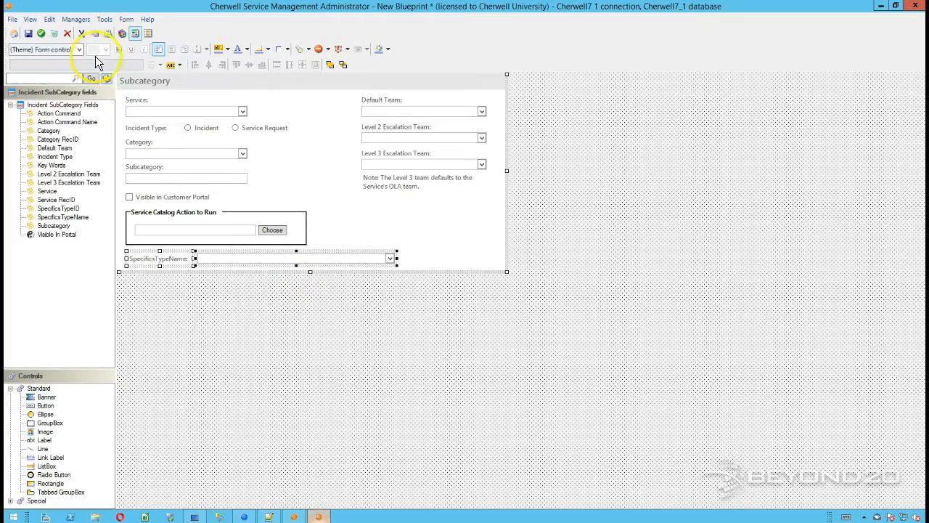
# Step: Open the Incident Category form, lengthen it and add the SpecificsTypeName field below the image
pyautogui.click(14, 33)
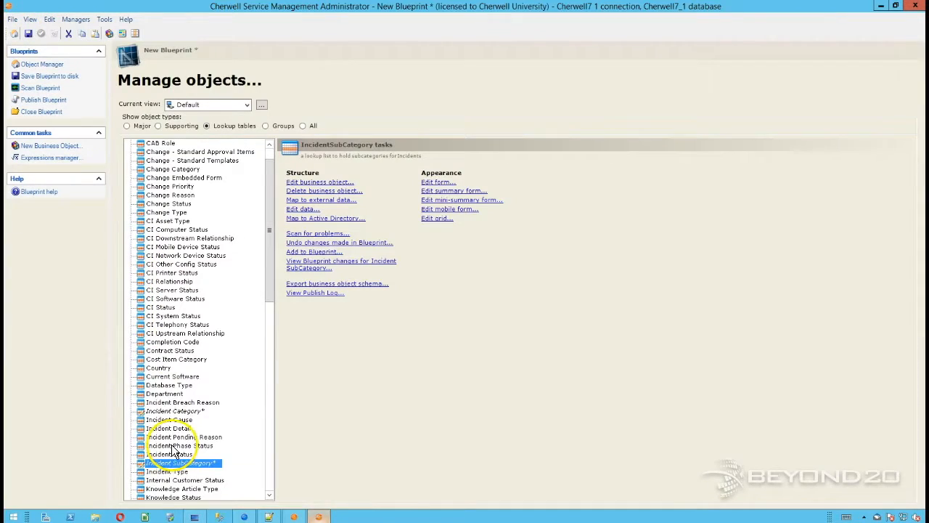
pyautogui.click(164, 410)
pyautogui.click(421, 182)
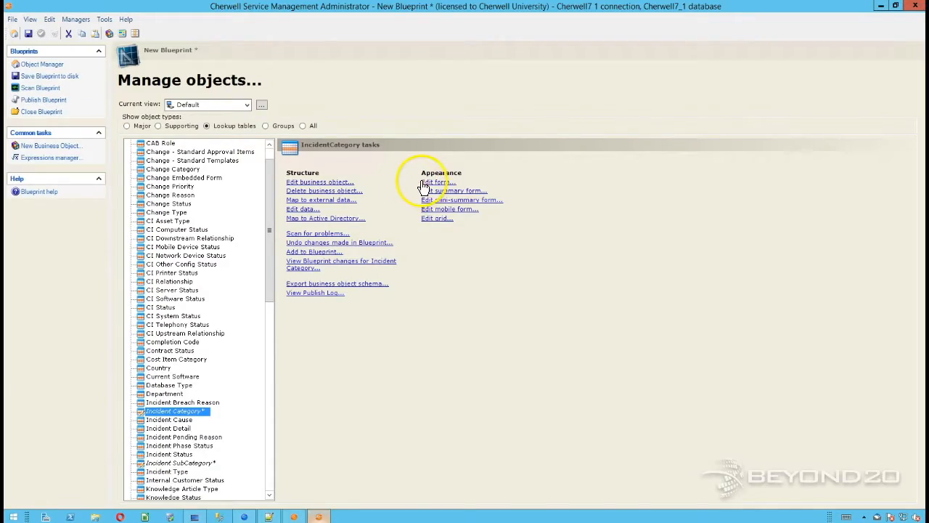
pyautogui.moveTo(227, 225); pyautogui.dragTo(220, 251)
pyautogui.click(43, 175)
pyautogui.moveTo(44, 177); pyautogui.dragTo(126, 231)
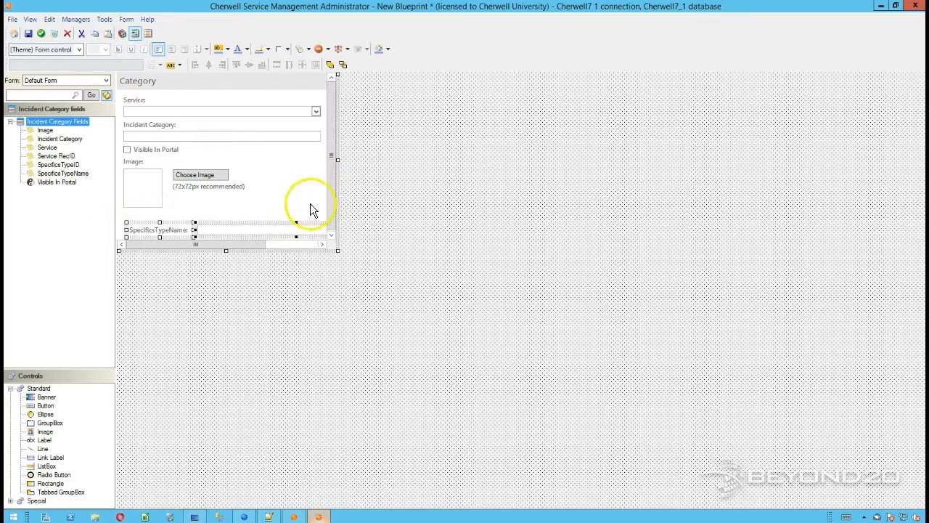
# Step: Widen the Incident Category form to fit the SpecificsTypeName field and shift the field slightly up toward the form's left edge
pyautogui.moveTo(338, 158); pyautogui.dragTo(405, 176)
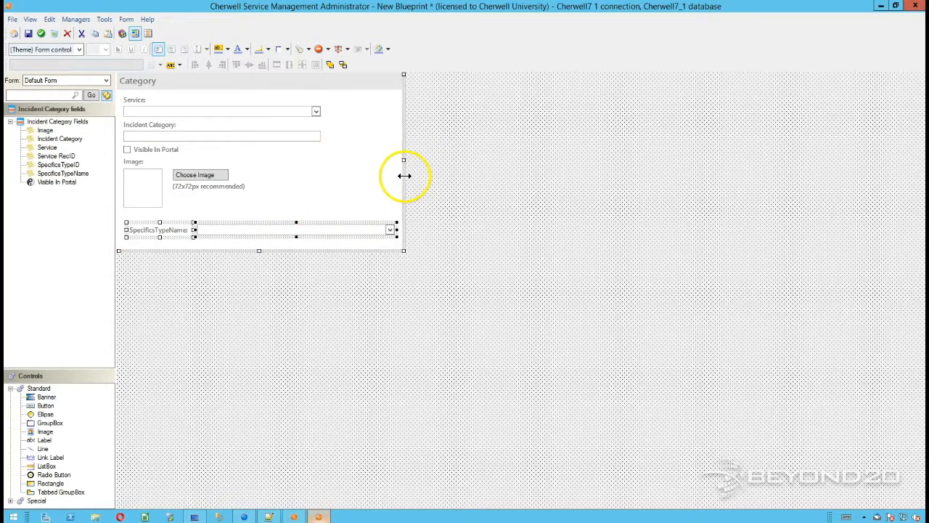
pyautogui.click(359, 196)
pyautogui.click(330, 231)
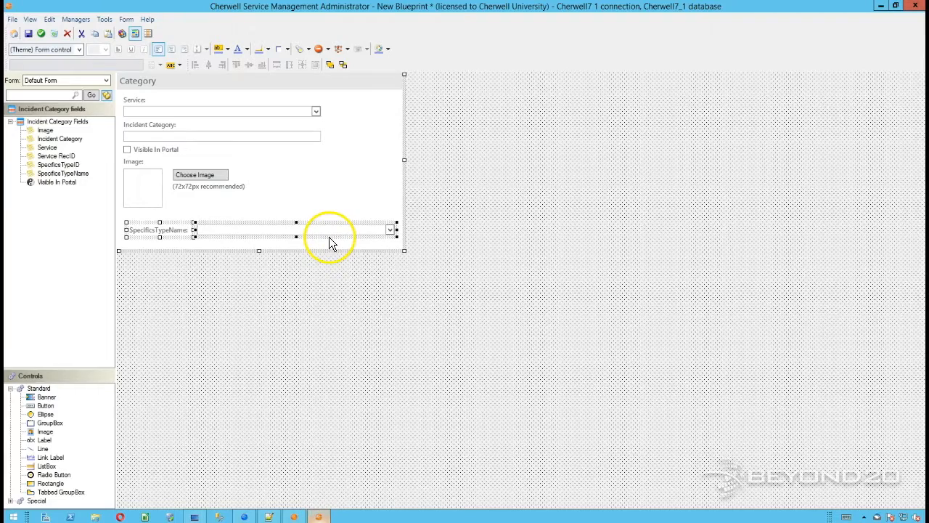
pyautogui.moveTo(327, 233); pyautogui.dragTo(320, 229)
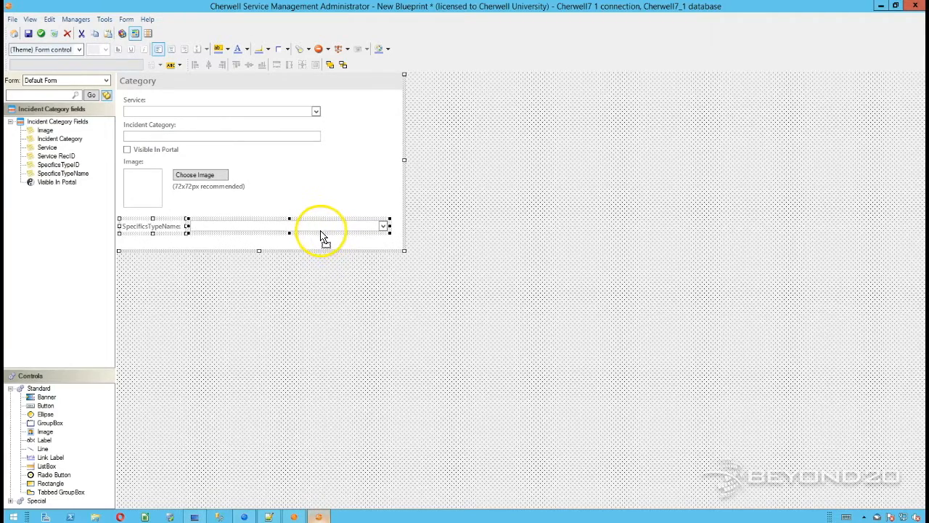
pyautogui.click(353, 204)
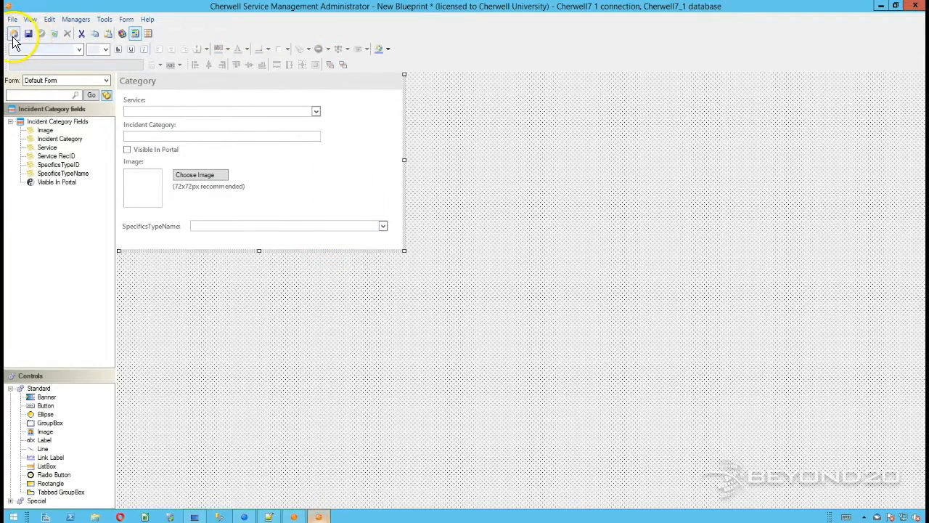
# Step: Open the Details form of the Service major object for editing
pyautogui.click(14, 33)
pyautogui.click(128, 126)
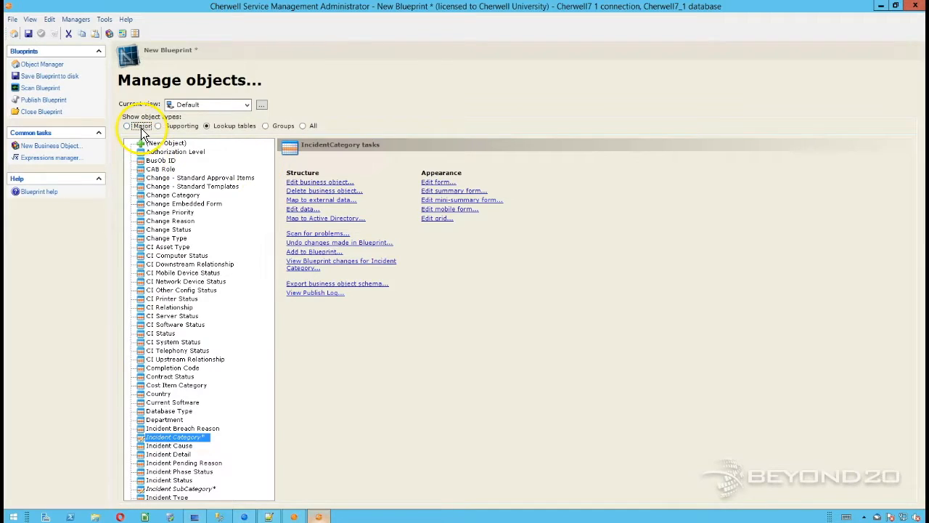
pyautogui.click(158, 377)
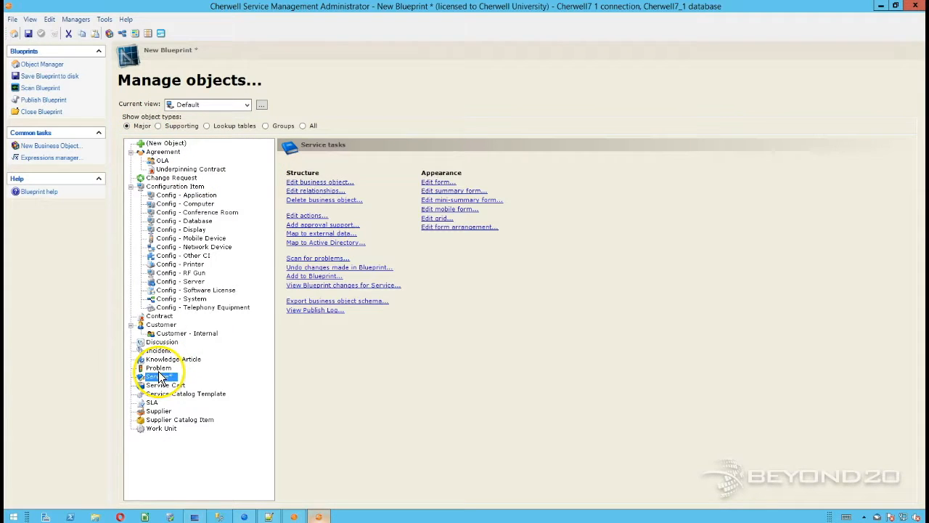
pyautogui.click(426, 181)
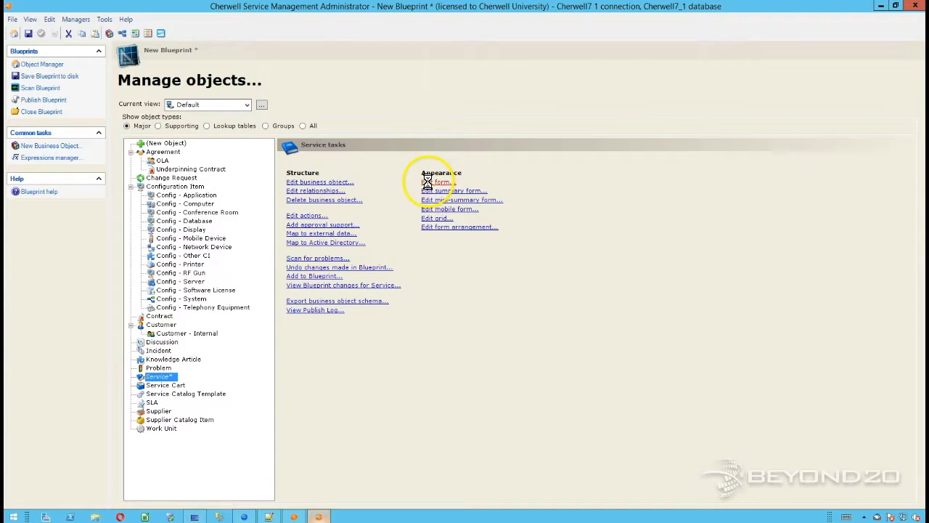
pyautogui.click(51, 81)
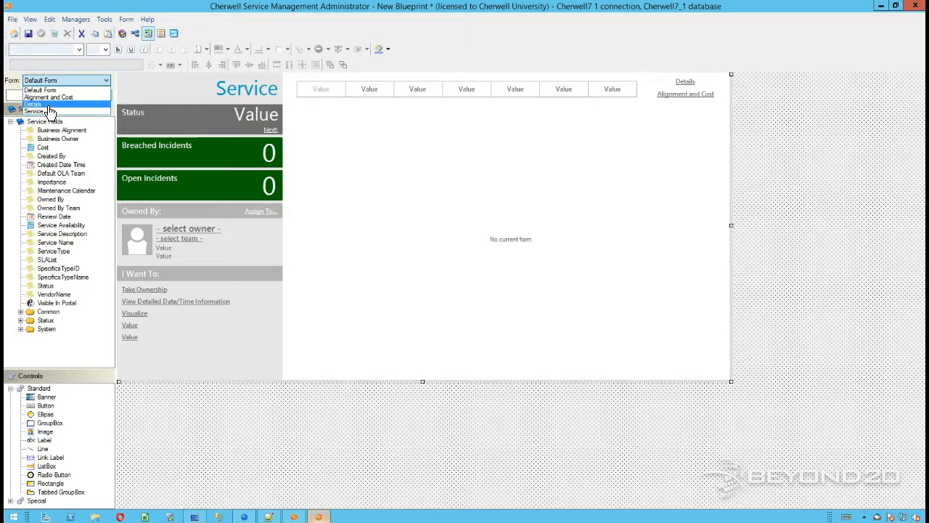
pyautogui.click(47, 105)
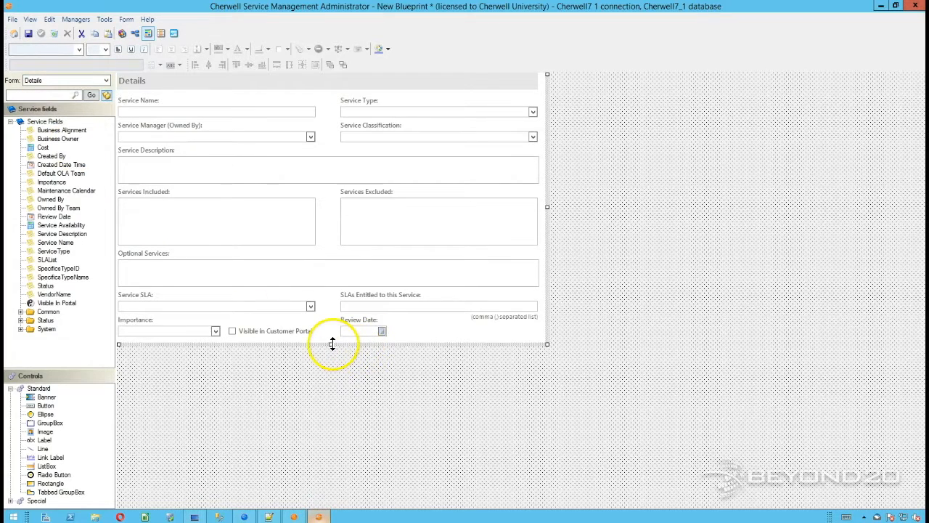
# Step: Add the SpecificsTypeName field below Importance on the Service Details form, lengthen the form to fit, and return to the object manager
pyautogui.moveTo(330, 346); pyautogui.dragTo(327, 367)
pyautogui.moveTo(65, 278); pyautogui.dragTo(126, 357)
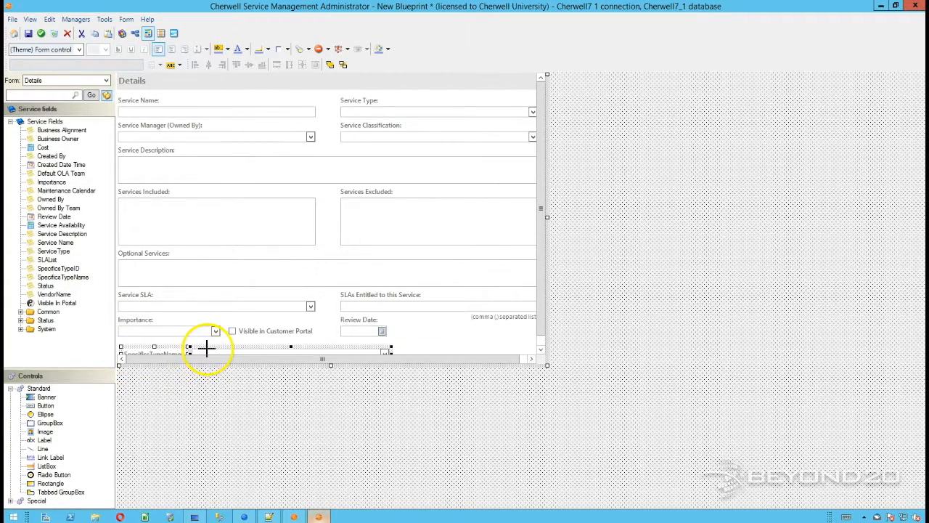
pyautogui.moveTo(207, 348)
pyautogui.mouseDown()
pyautogui.moveTo(206, 341)
pyautogui.moveTo(207, 348)
pyautogui.mouseUp()
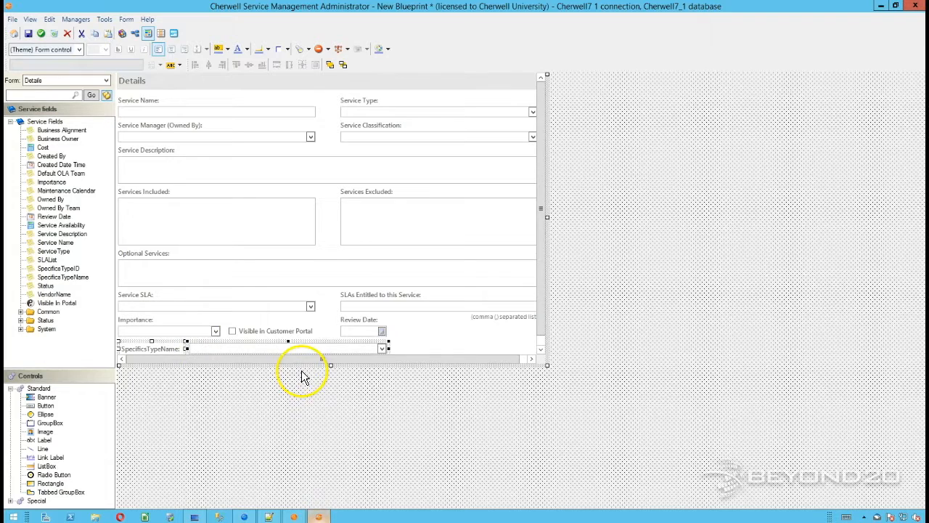
pyautogui.moveTo(296, 366); pyautogui.dragTo(292, 370)
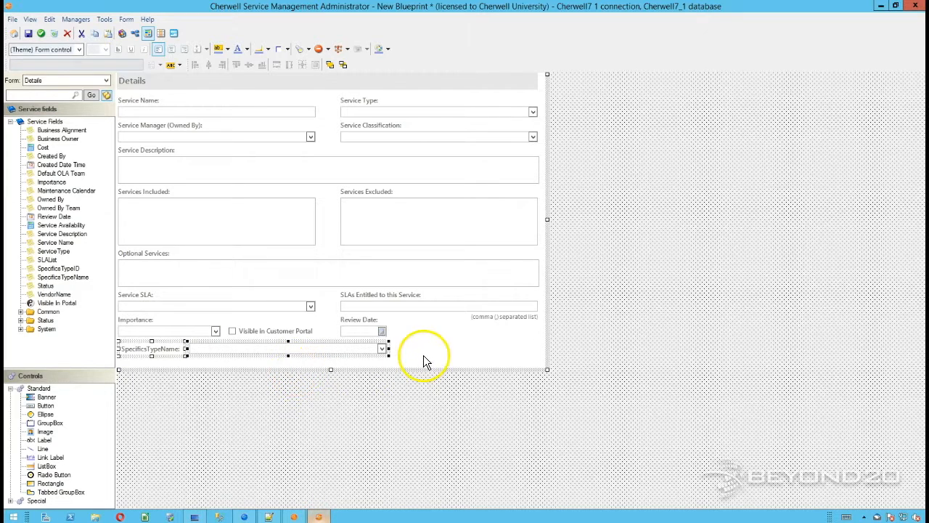
pyautogui.click(425, 359)
pyautogui.click(44, 33)
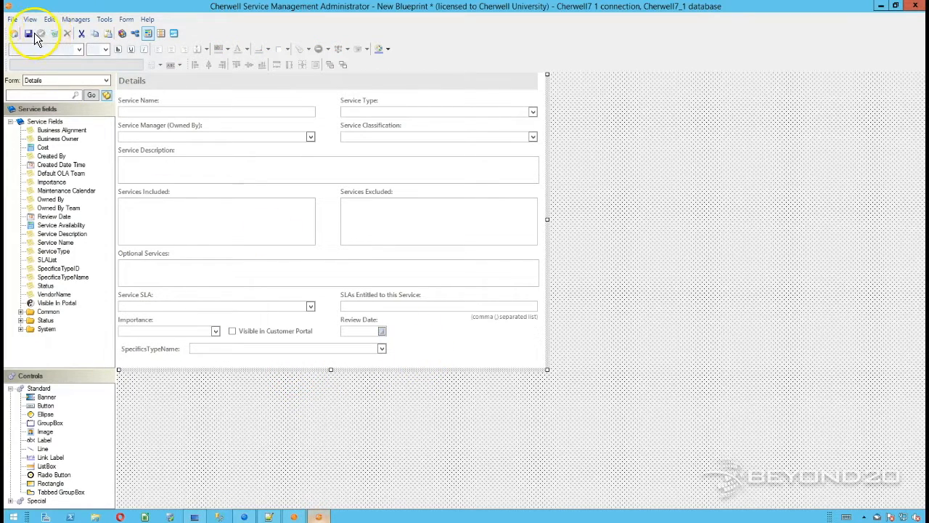
pyautogui.click(14, 34)
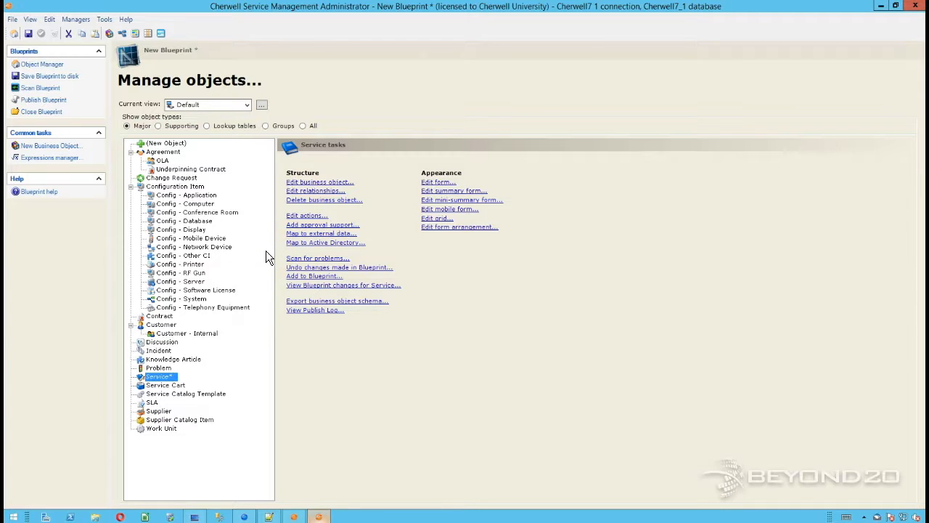
# Step: Create a global text stored value named "Specifics - Generic ID" with an empty value
pyautogui.click(76, 20)
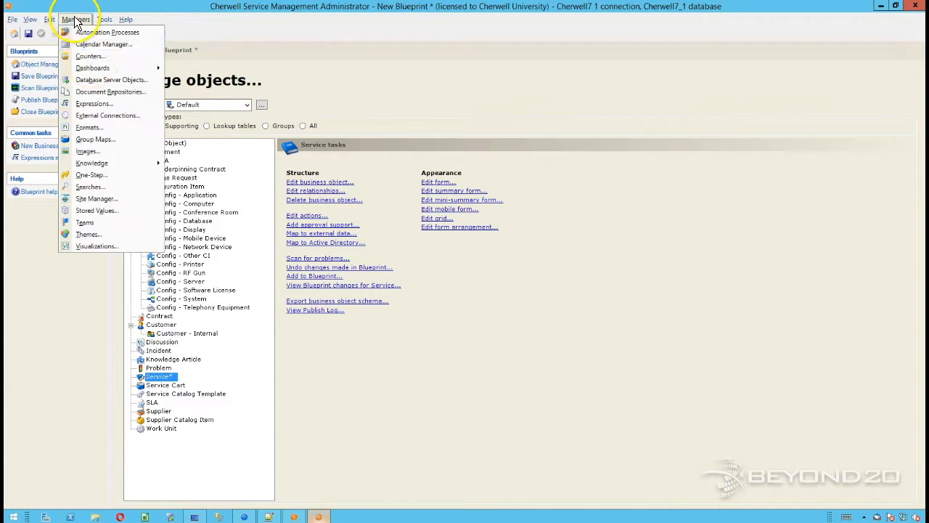
pyautogui.click(93, 210)
pyautogui.moveTo(525, 163); pyautogui.dragTo(477, 87)
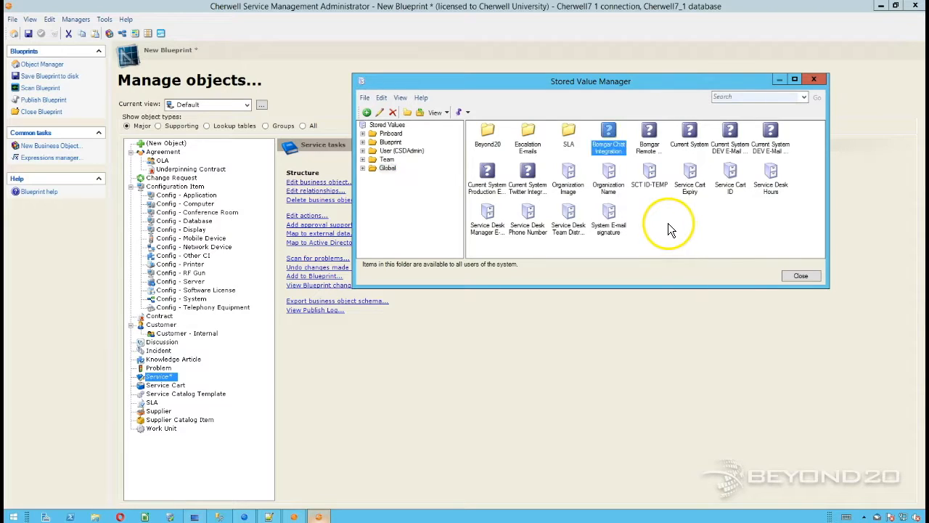
pyautogui.rightClick(670, 224)
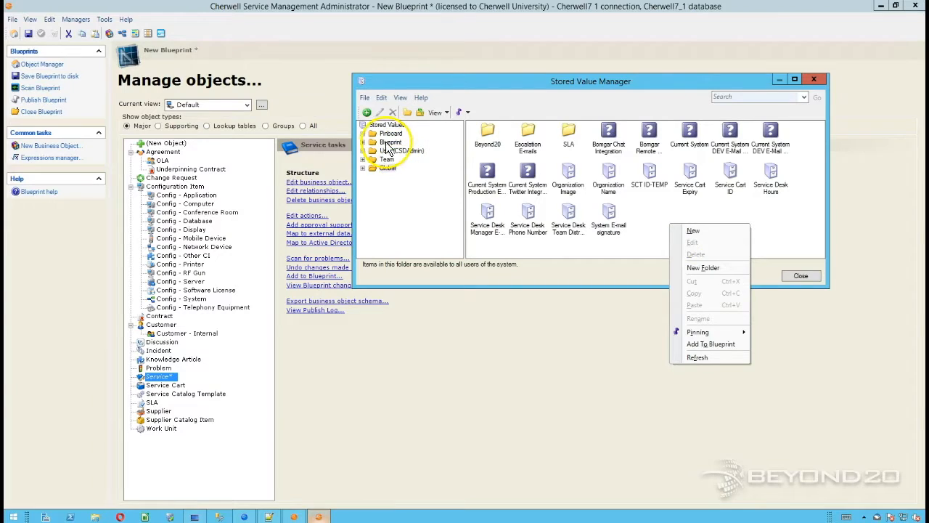
pyautogui.click(391, 169)
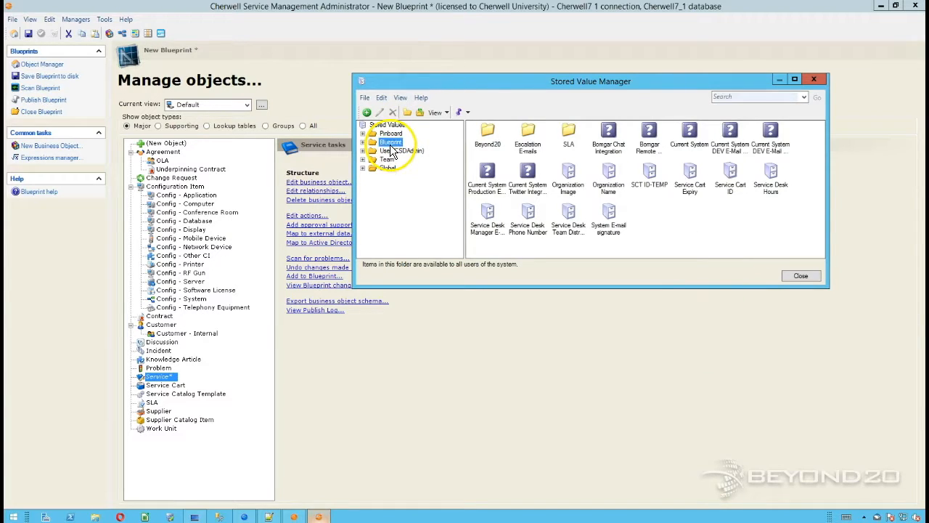
pyautogui.click(391, 143)
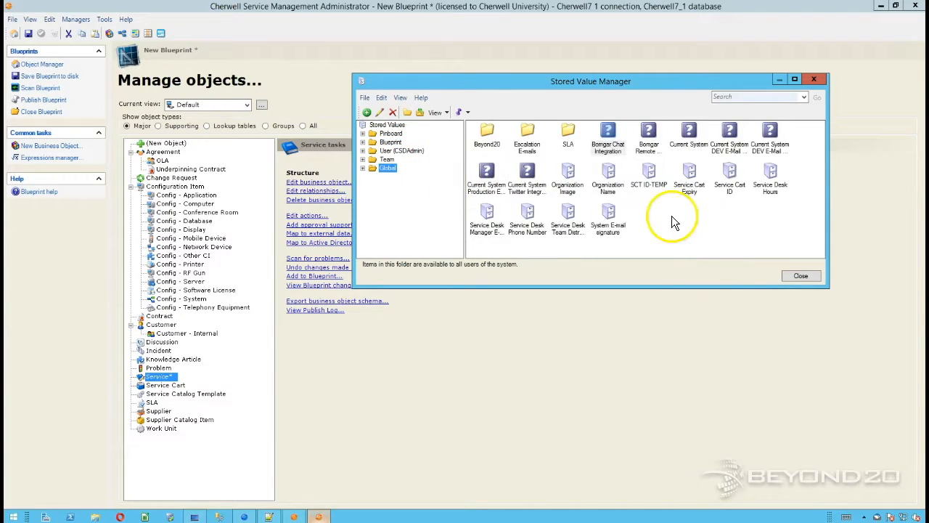
pyautogui.rightClick(686, 222)
pyautogui.click(687, 222)
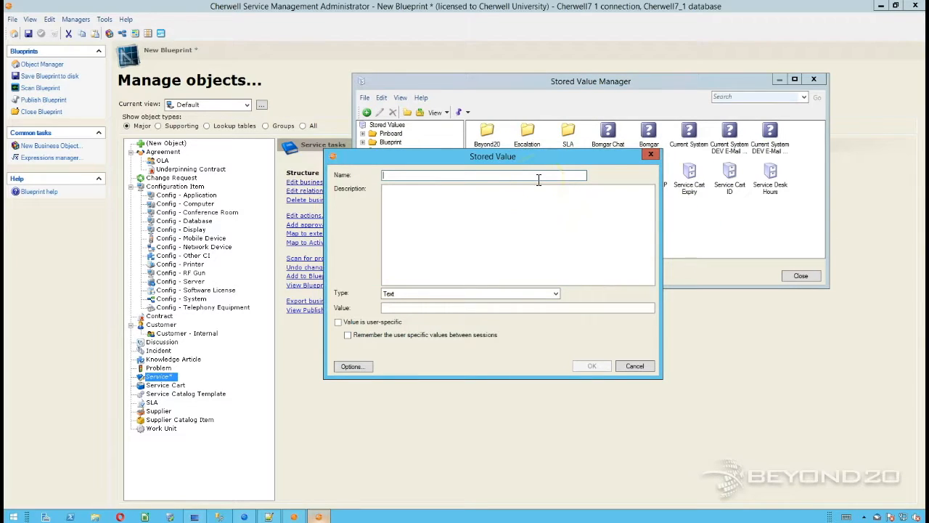
pyautogui.write('Specifics - Generic ID')
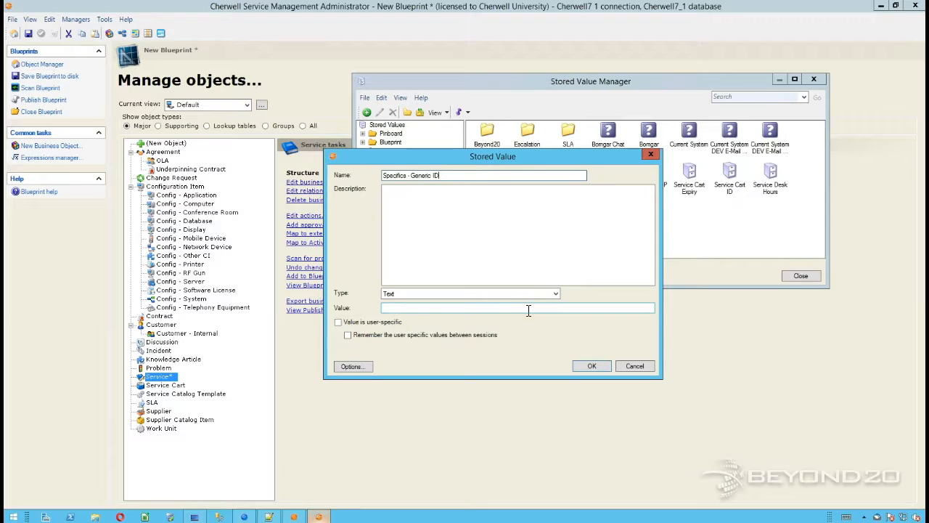
pyautogui.click(609, 365)
pyautogui.click(801, 276)
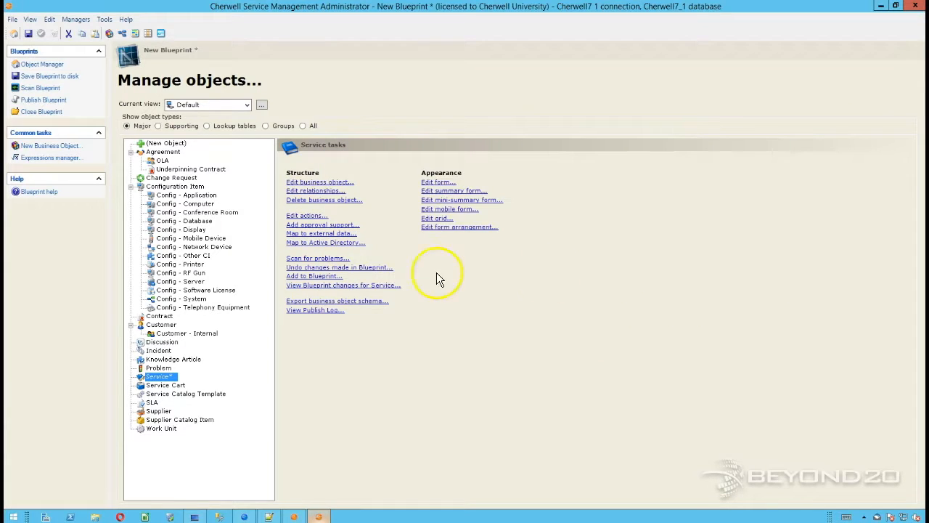
# Step: Open the Specifics - Generic supporting object for editing and bring up its business object properties
pyautogui.click(185, 130)
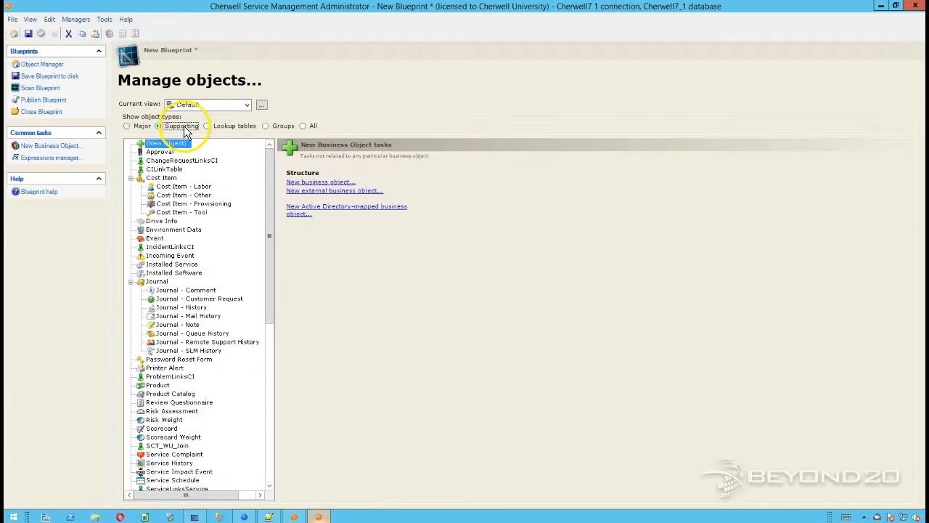
pyautogui.moveTo(266, 208); pyautogui.dragTo(259, 357)
pyautogui.moveTo(273, 301); pyautogui.dragTo(273, 335)
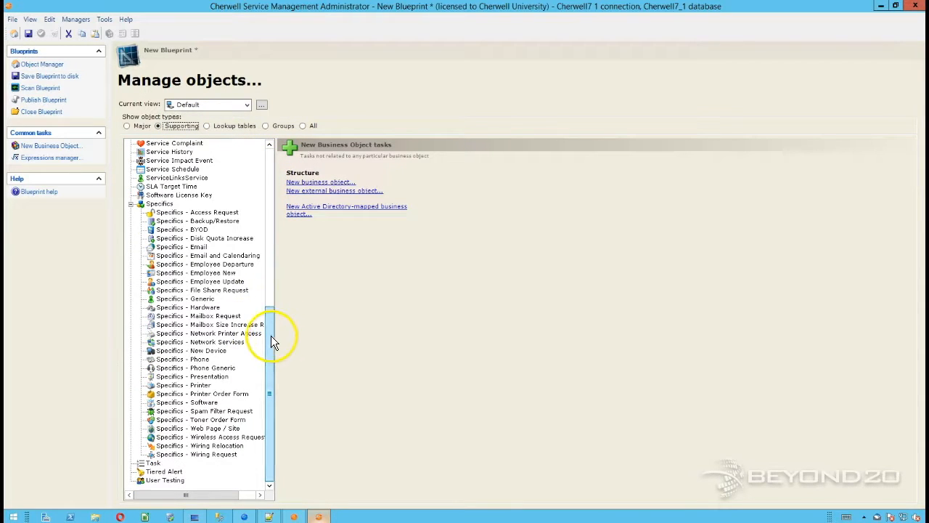
pyautogui.click(184, 300)
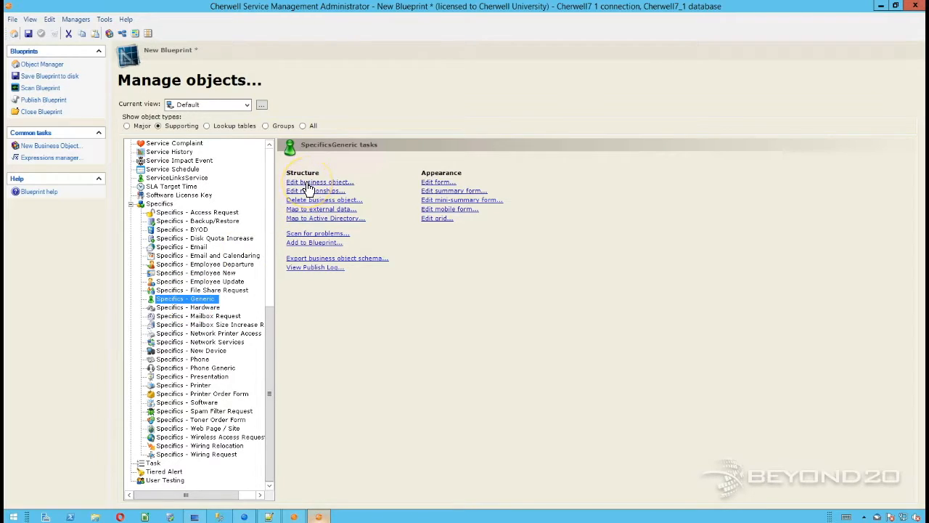
pyautogui.doubleClick(198, 299)
pyautogui.click(355, 68)
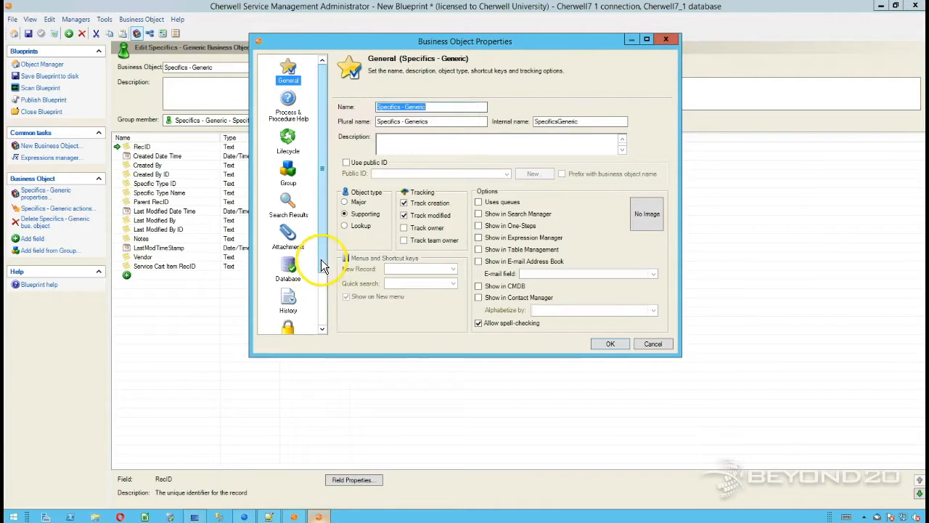
# Step: Copy the internal business object ID of Specifics - Generic from its advanced properties and close the properties without changes
pyautogui.scroll(-1, 321, 315)
pyautogui.scroll(-1, 322, 316)
pyautogui.click(287, 294)
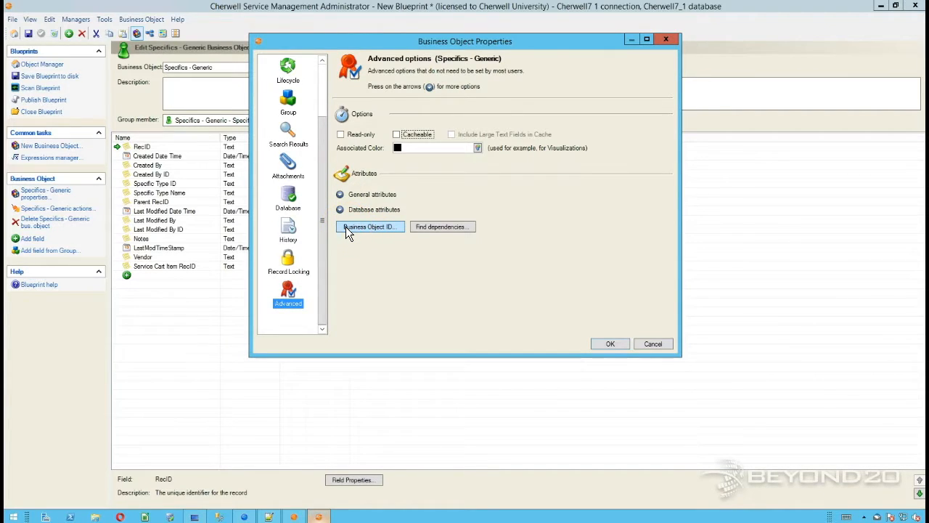
pyautogui.click(347, 227)
pyautogui.moveTo(500, 196); pyautogui.dragTo(365, 196)
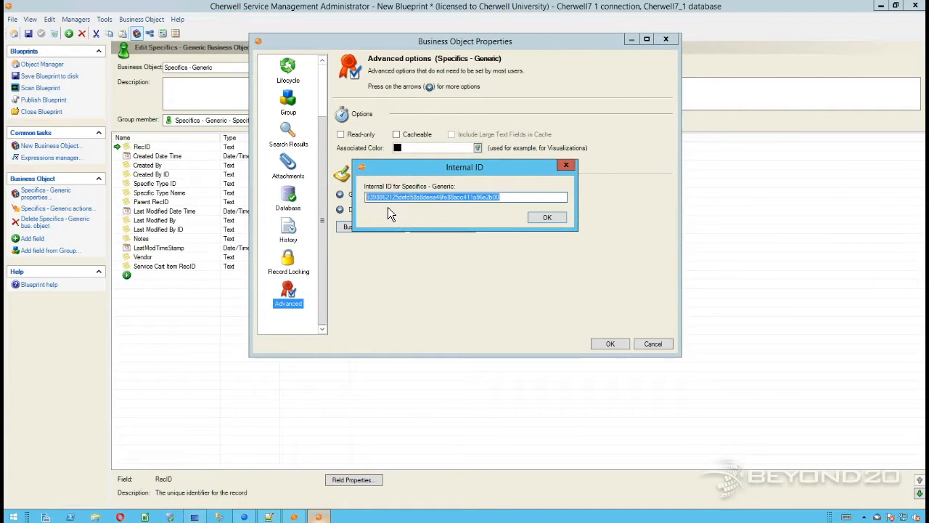
pyautogui.click(551, 217)
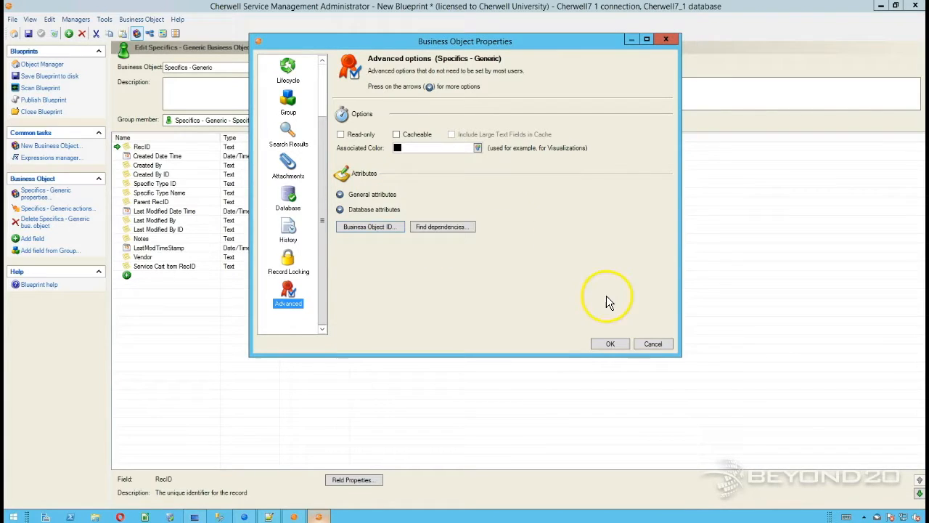
pyautogui.click(653, 344)
# Step: Paste the copied internal ID as the value of the global stored value "Specifics - Generic ID" and close the Stored Value Manager
pyautogui.click(76, 19)
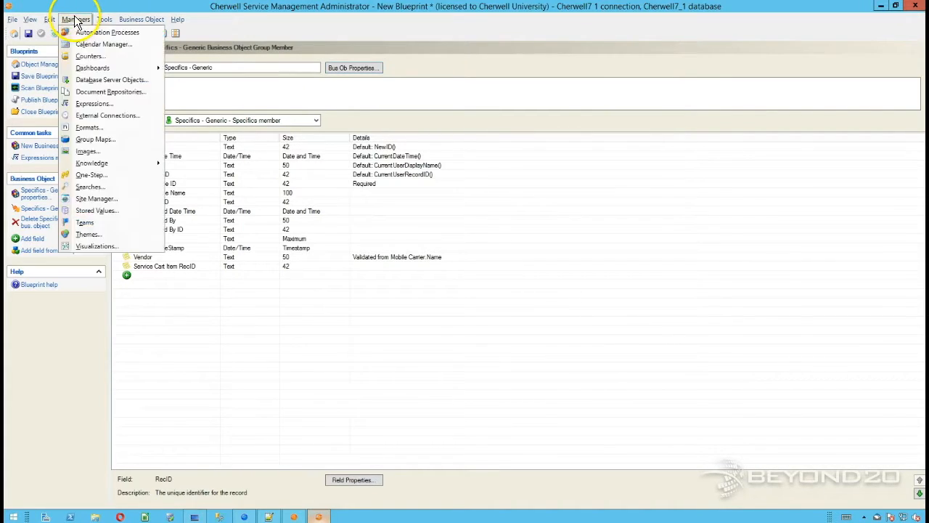
pyautogui.click(117, 211)
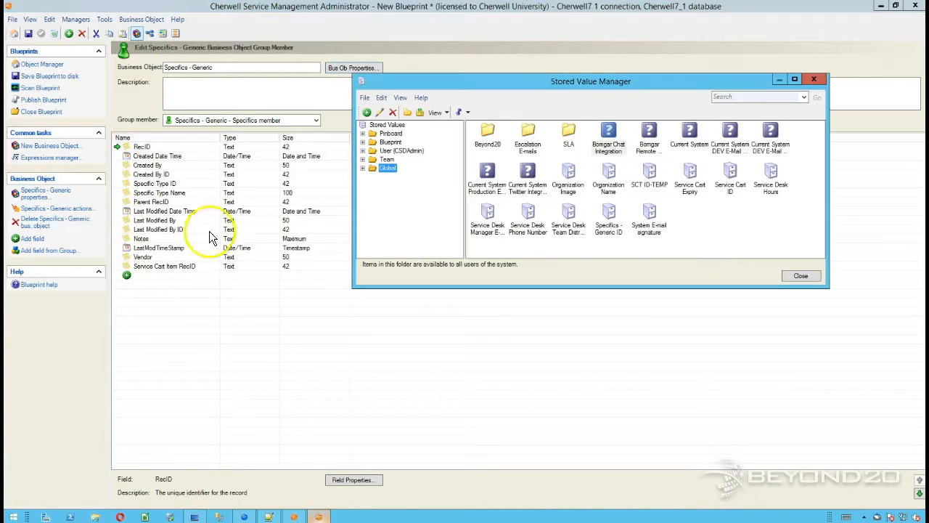
pyautogui.rightClick(607, 217)
pyautogui.click(628, 234)
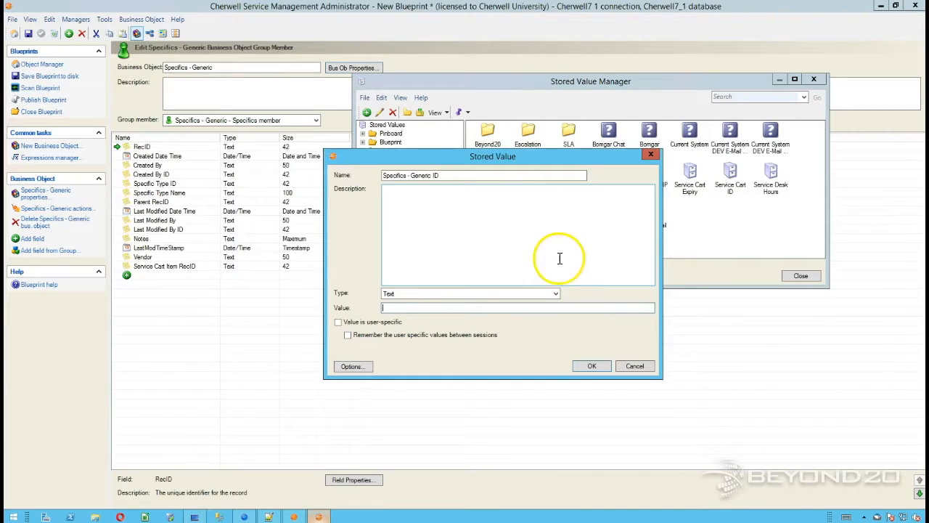
pyautogui.click(388, 306)
pyautogui.hotkey('ctrl', 'v')
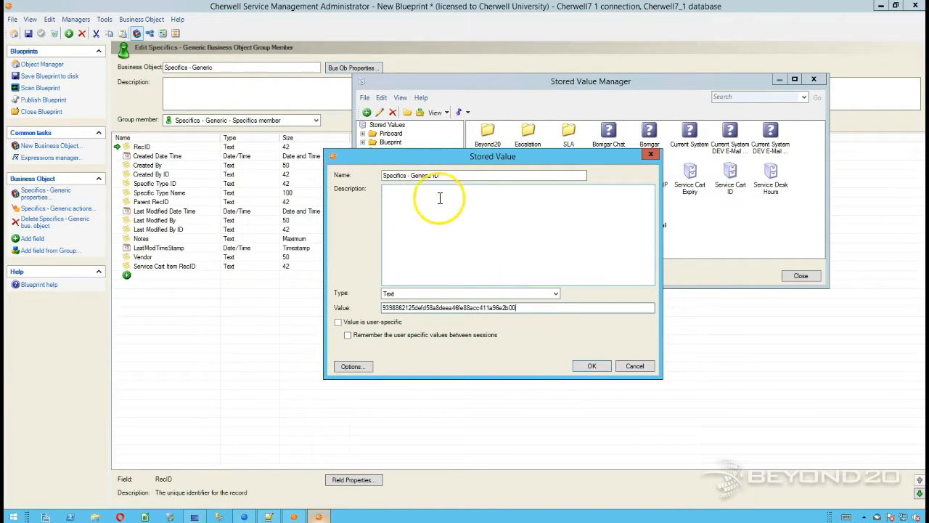
pyautogui.click(591, 365)
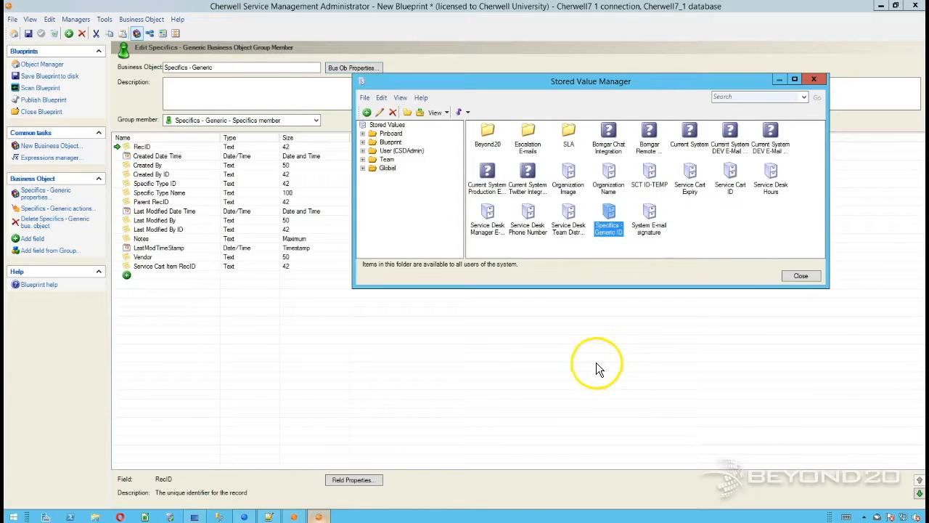
pyautogui.click(800, 277)
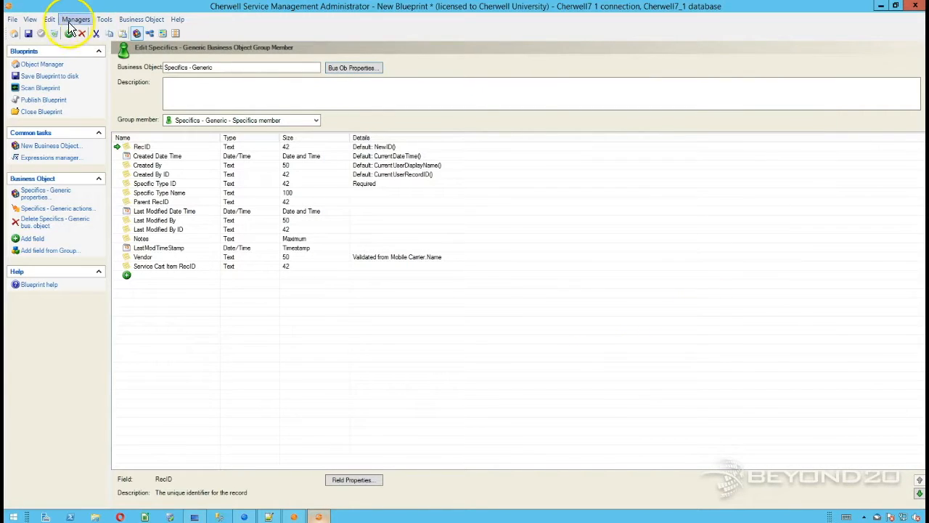
# Step: Return to the object manager and list the major objects
pyautogui.click(14, 33)
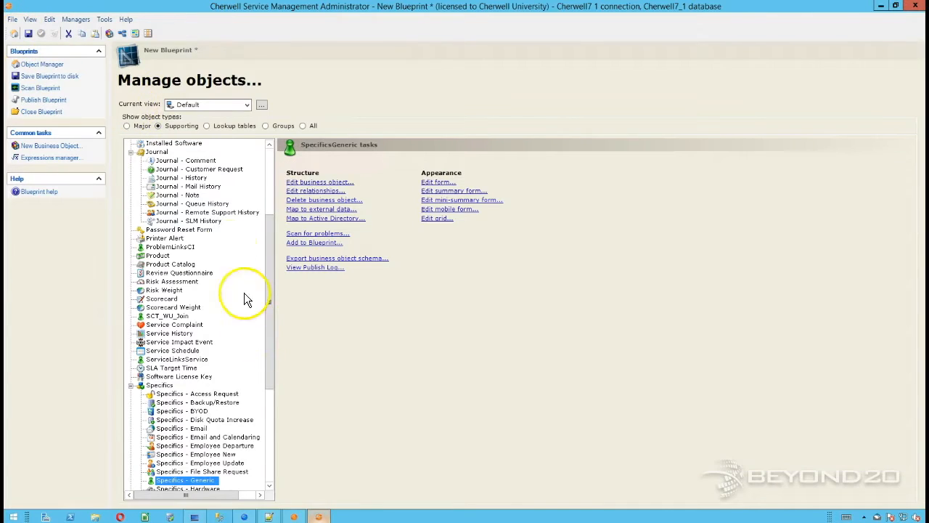
pyautogui.click(275, 340)
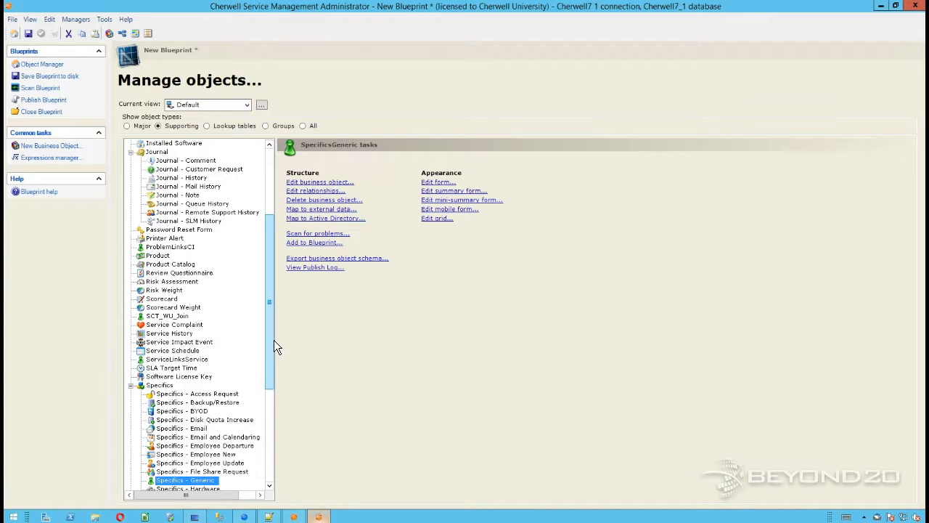
pyautogui.click(128, 126)
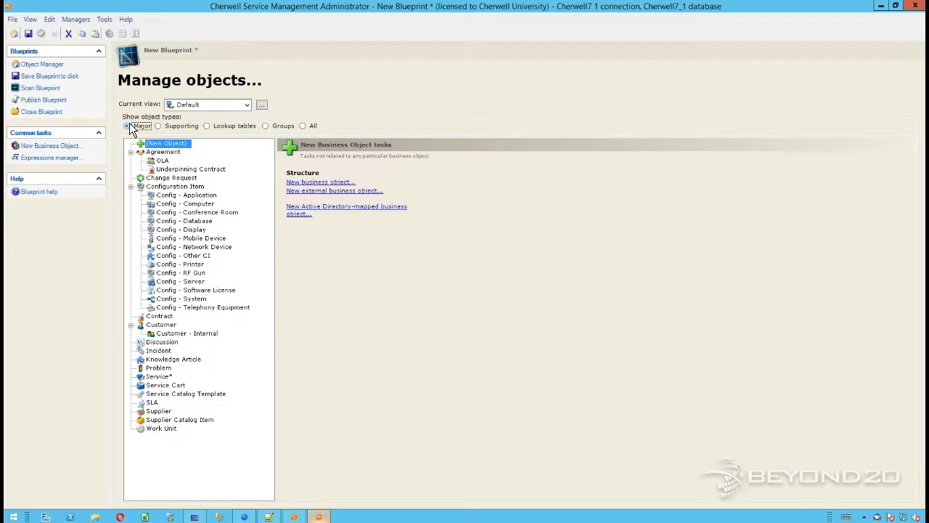
# Step: Create a global expression named "Specifics Picker" associated with Incident, using the Case editor
pyautogui.click(71, 20)
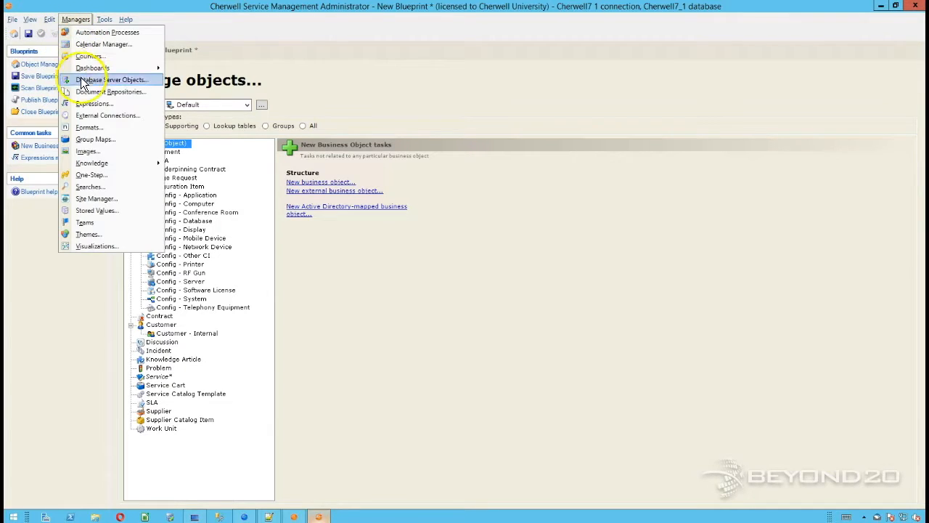
pyautogui.click(81, 103)
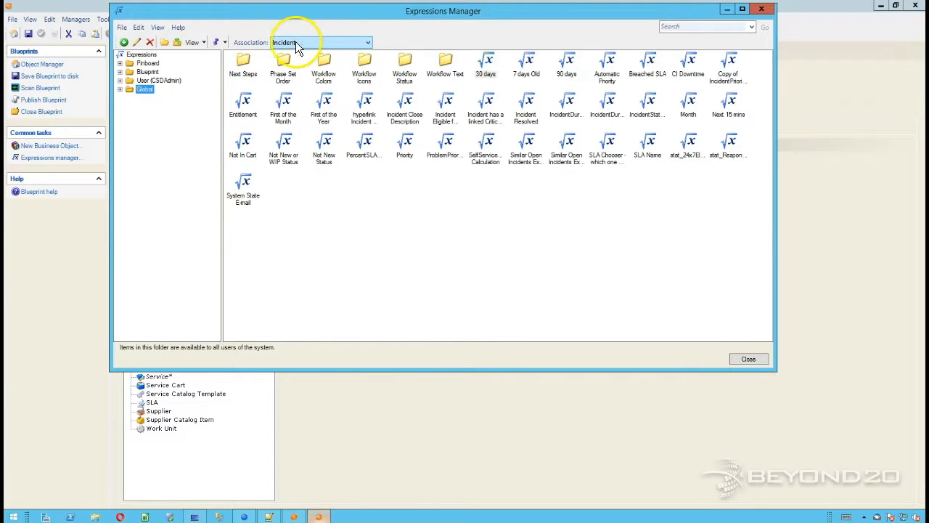
pyautogui.rightClick(329, 189)
pyautogui.click(352, 196)
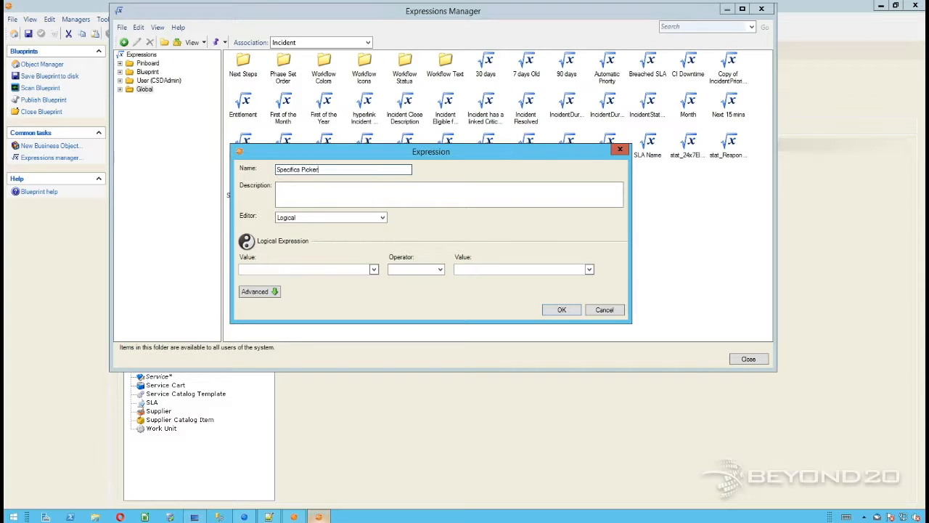
pyautogui.click(319, 218)
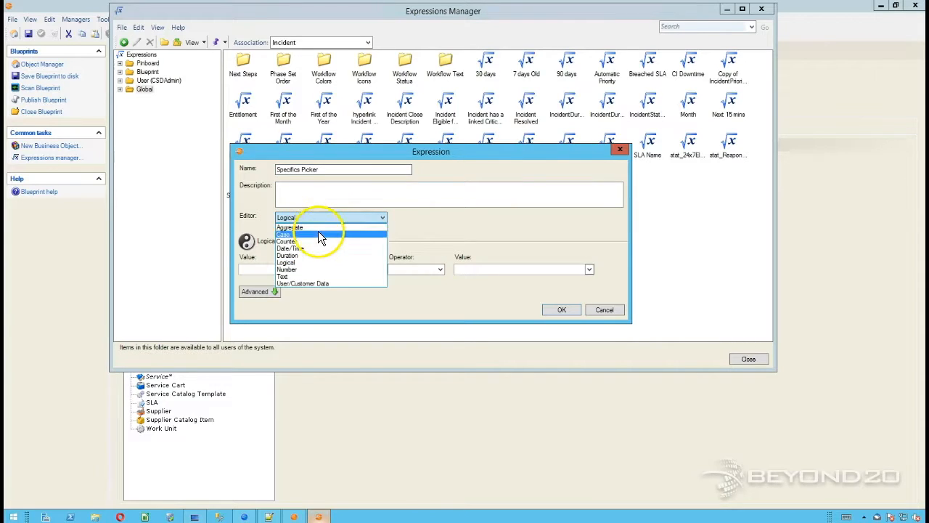
pyautogui.click(318, 231)
pyautogui.moveTo(321, 154); pyautogui.dragTo(296, 16)
pyautogui.click(269, 112)
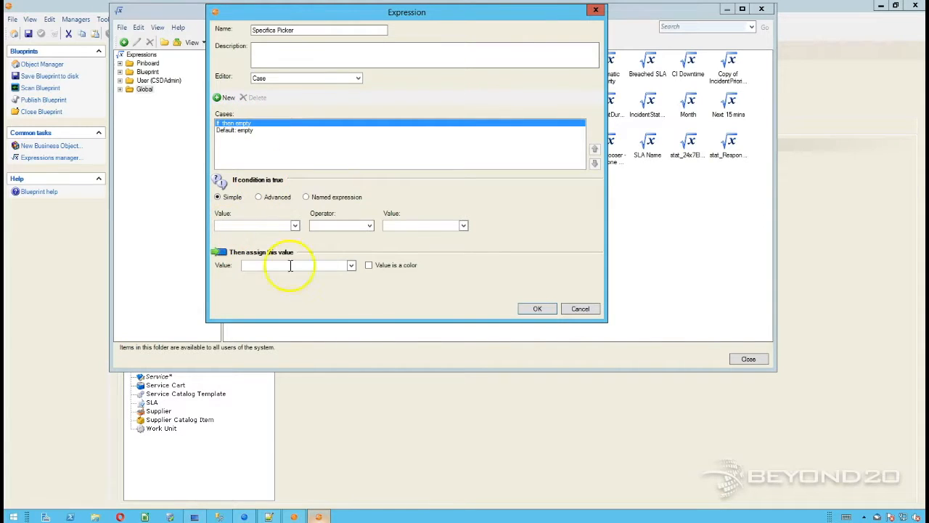
# Step: Switch to the Cherwell 8 administrator to examine the first case of its Specifics Picker expression, and return to the Cherwell 7 expression
pyautogui.click(318, 516)
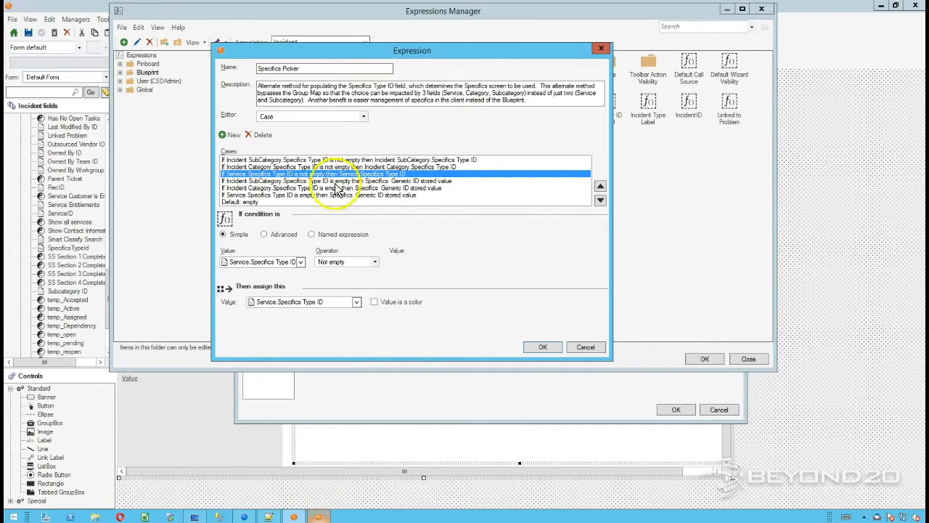
pyautogui.click(281, 159)
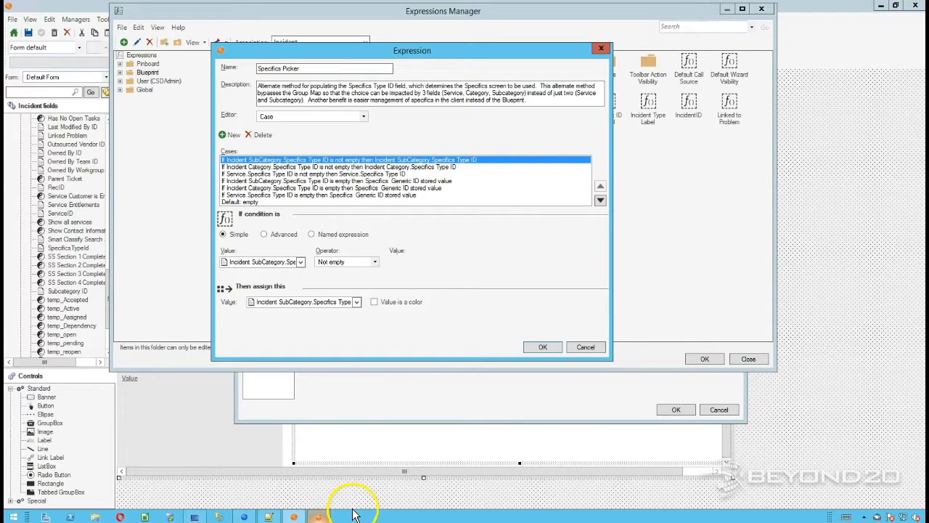
pyautogui.click(317, 516)
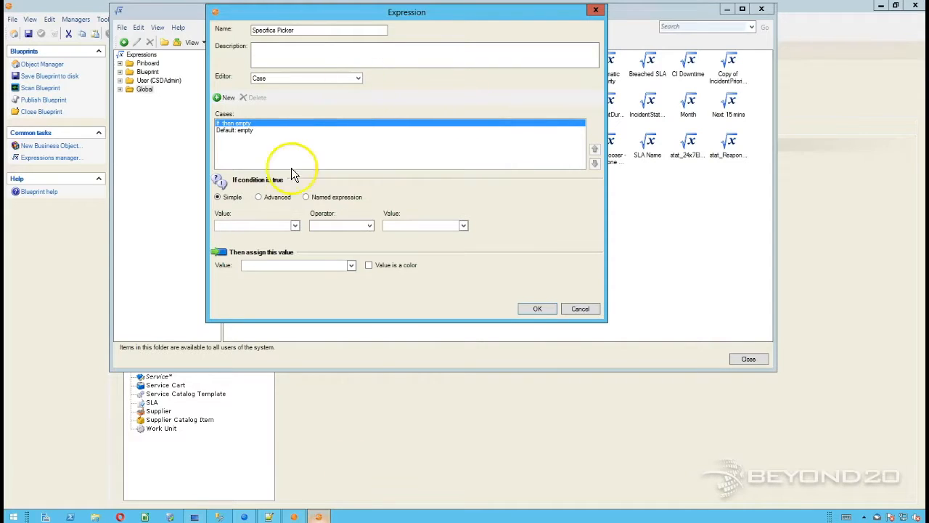
# Step: Set the first case's condition to Incident SubCategory.SpecificsTypeID with the operator Not empty
pyautogui.click(259, 226)
pyautogui.scroll(-2, 256, 299)
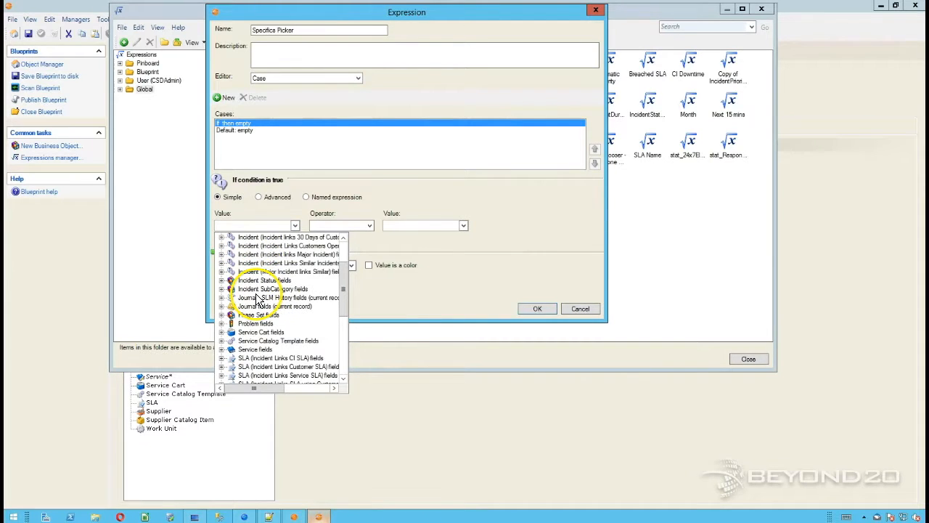
pyautogui.scroll(-1, 258, 284)
pyautogui.scroll(3, 259, 282)
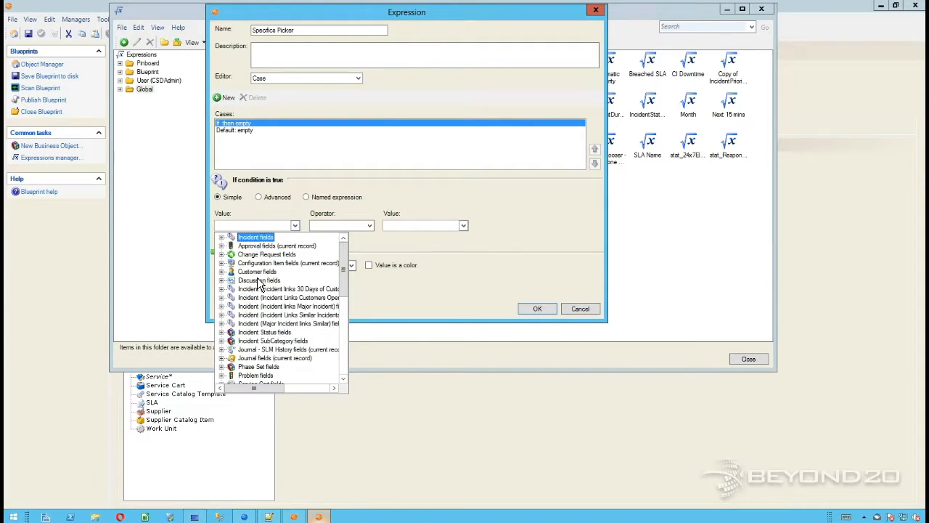
pyautogui.scroll(-4, 259, 281)
pyautogui.scroll(2, 260, 281)
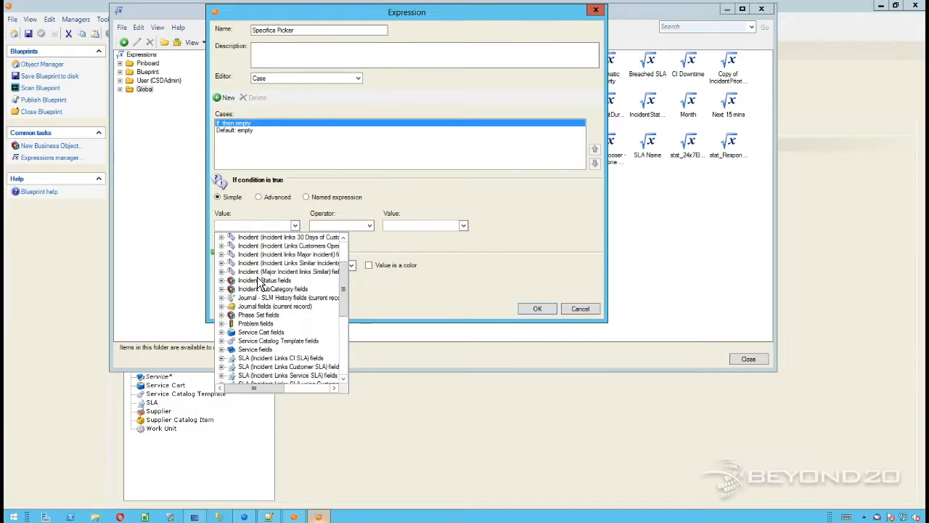
pyautogui.doubleClick(254, 289)
pyautogui.scroll(-3, 255, 296)
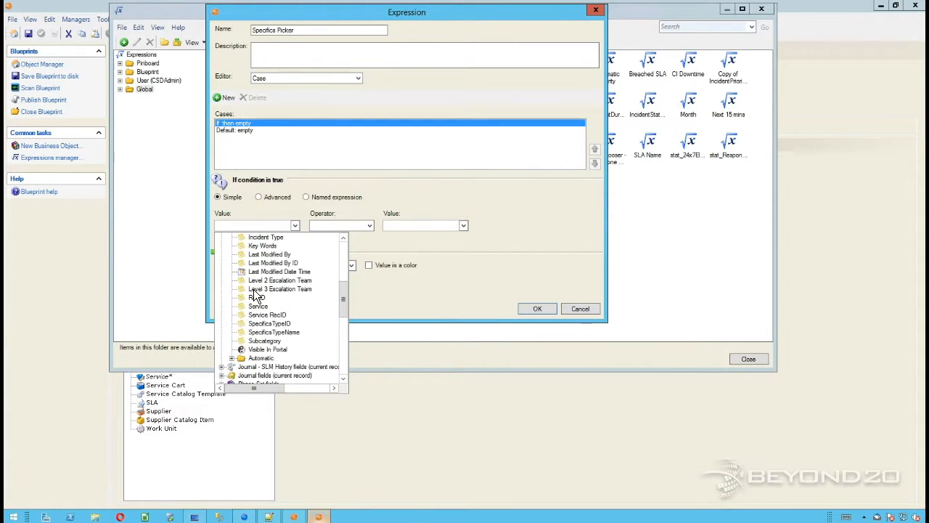
pyautogui.click(260, 299)
pyautogui.click(322, 228)
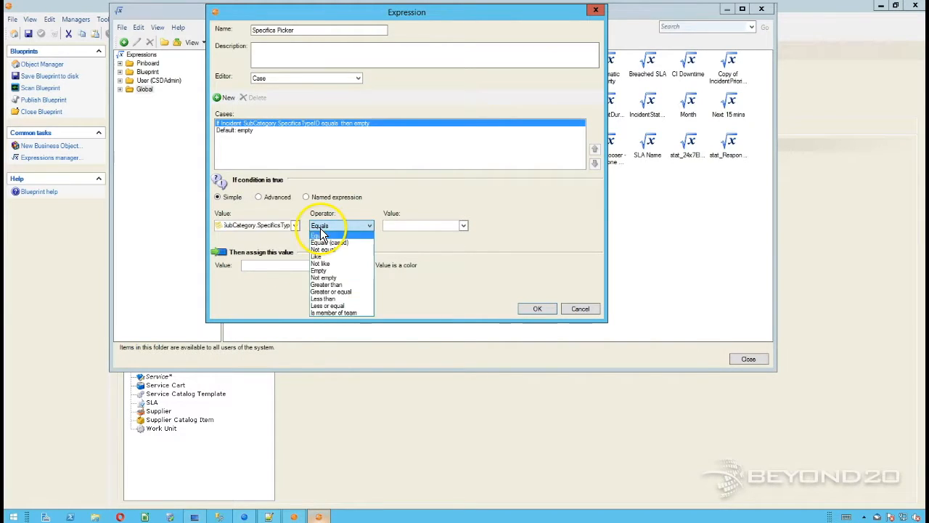
pyautogui.click(331, 278)
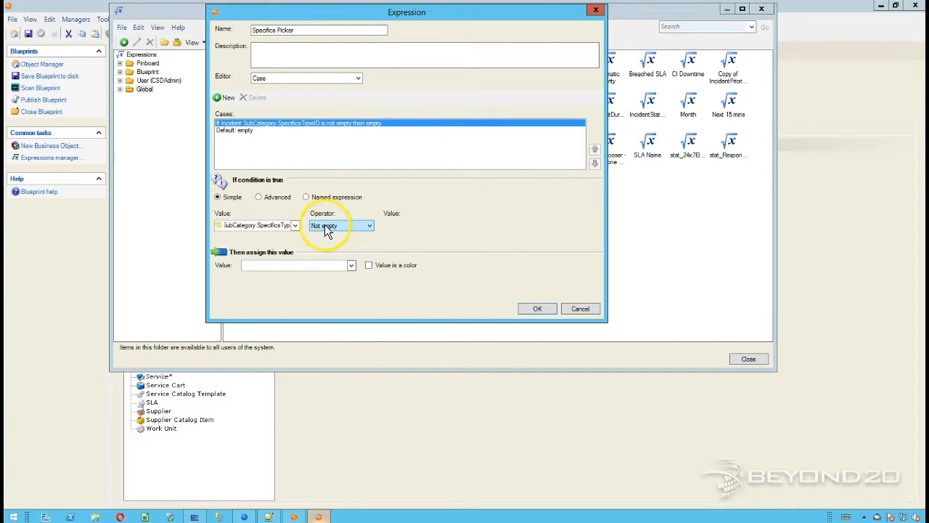
# Step: Assign Incident SubCategory.SpecificsTypeID as the first case's resulting value and add another case to the expression
pyautogui.click(352, 266)
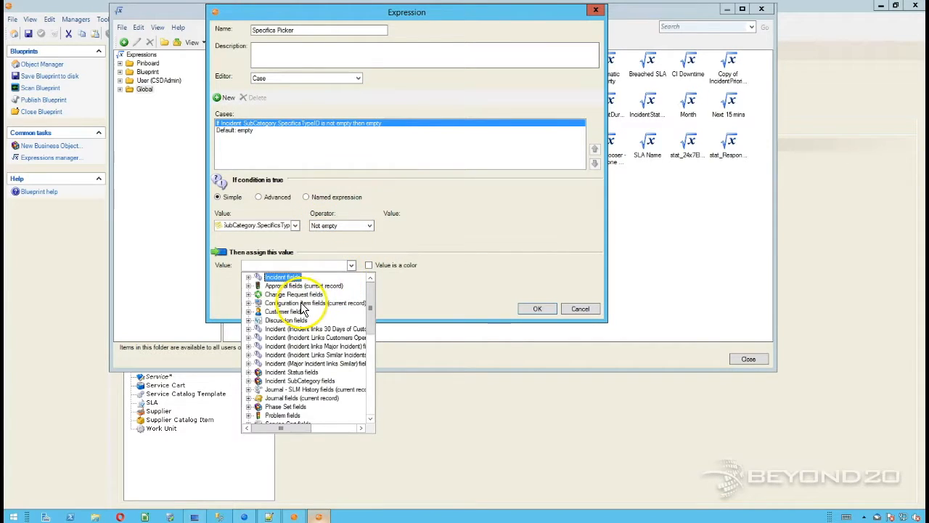
pyautogui.scroll(-2, 286, 304)
pyautogui.scroll(-1, 285, 305)
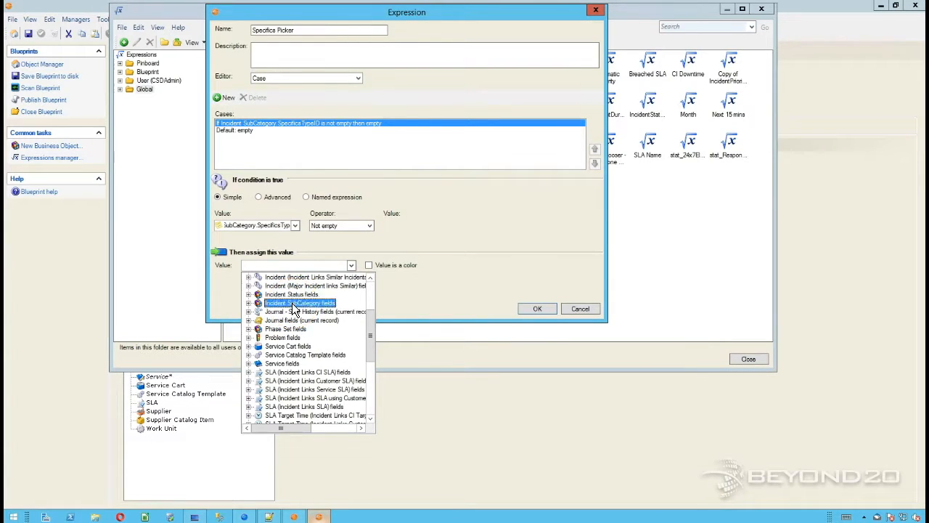
pyautogui.doubleClick(292, 302)
pyautogui.scroll(-4, 298, 323)
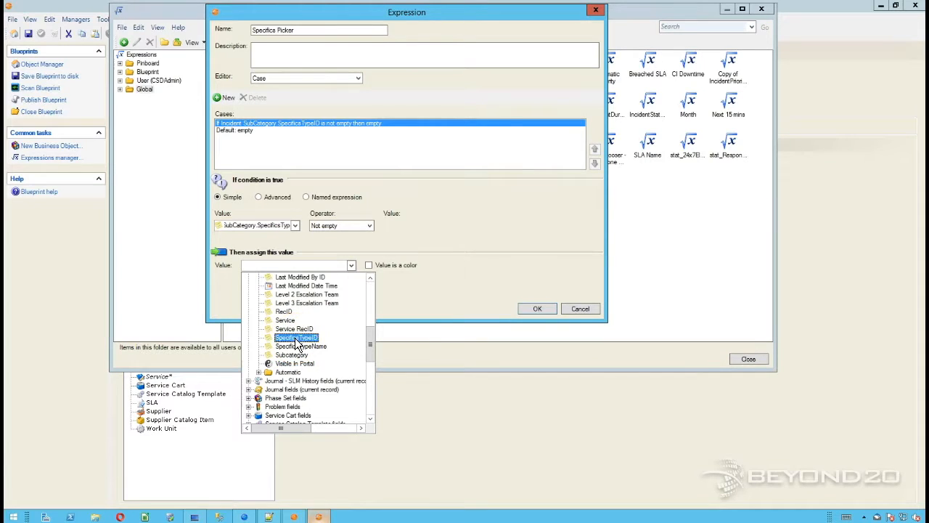
pyautogui.click(295, 339)
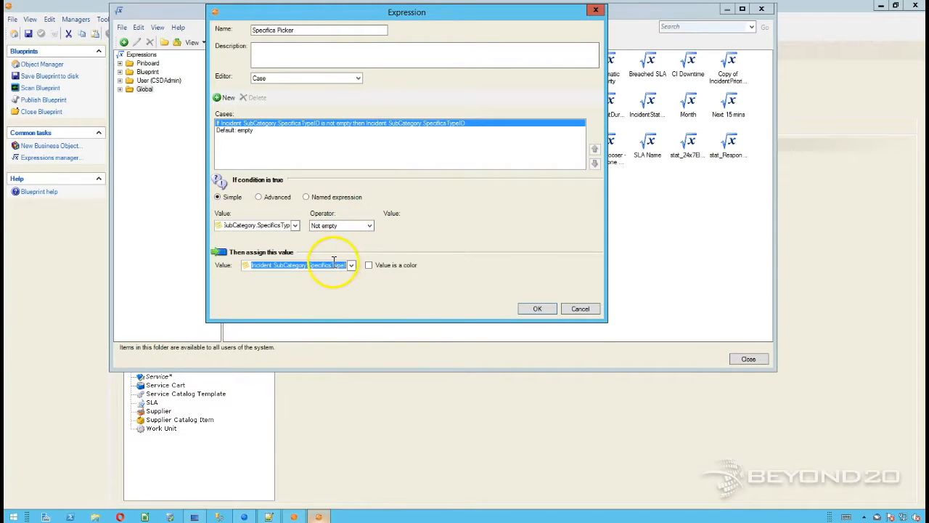
pyautogui.click(223, 99)
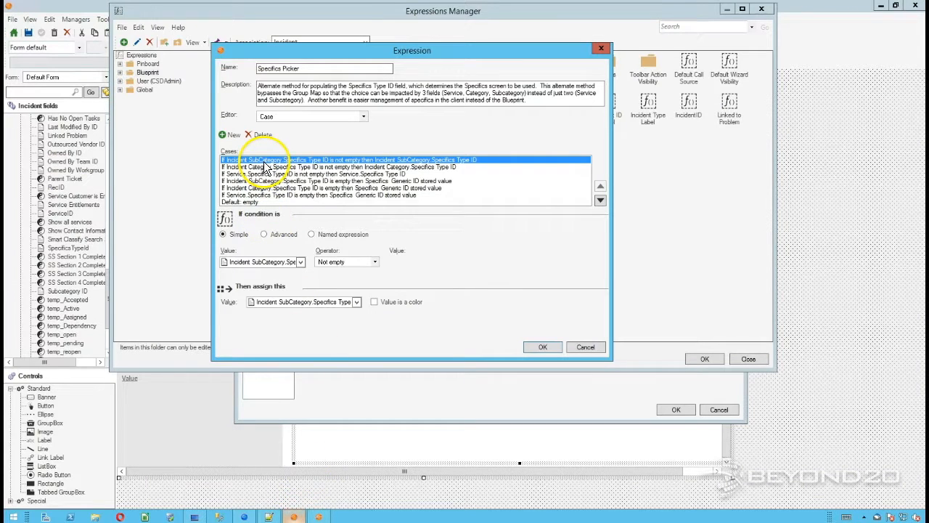
# Step: Examine the conditions and assigned values of the SubCategory, Category and Service cases in the Cherwell 8 Specifics Picker expression
pyautogui.click(266, 167)
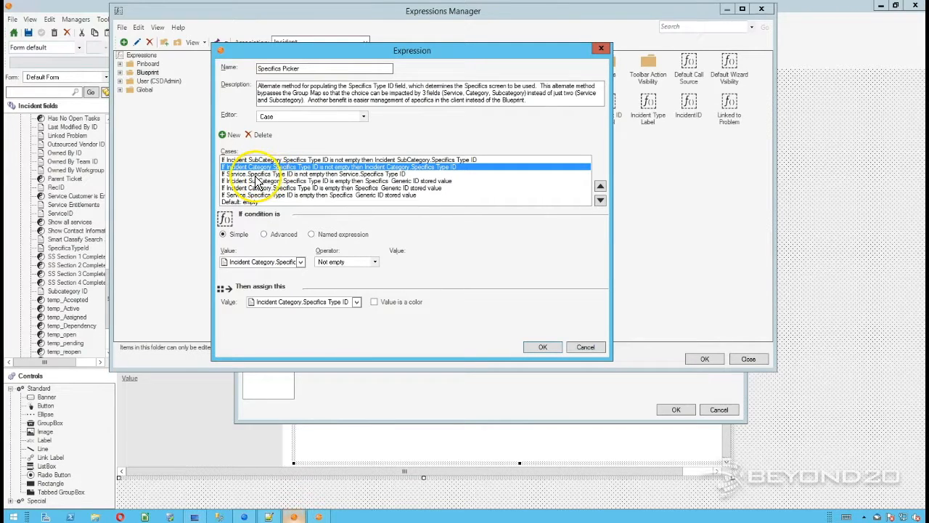
pyautogui.click(252, 176)
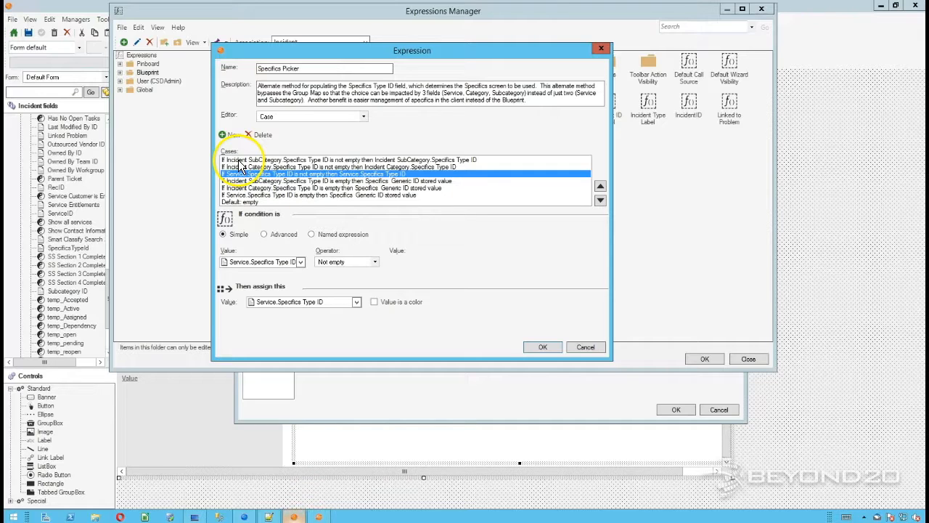
pyautogui.click(242, 160)
pyautogui.click(236, 167)
pyautogui.click(247, 174)
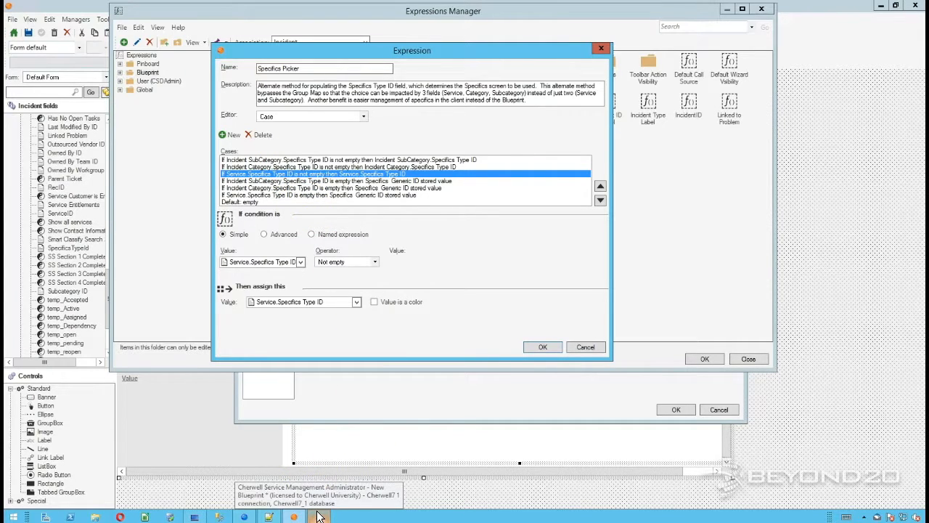
pyautogui.click(256, 159)
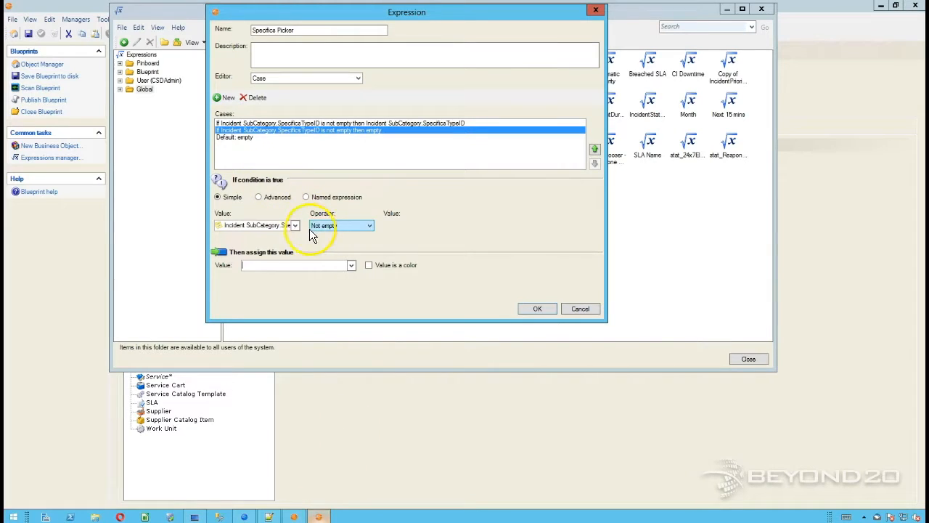
# Step: In the Cherwell 7 expression, look for Incident Category fields among the value choices for the second case's condition
pyautogui.click(294, 226)
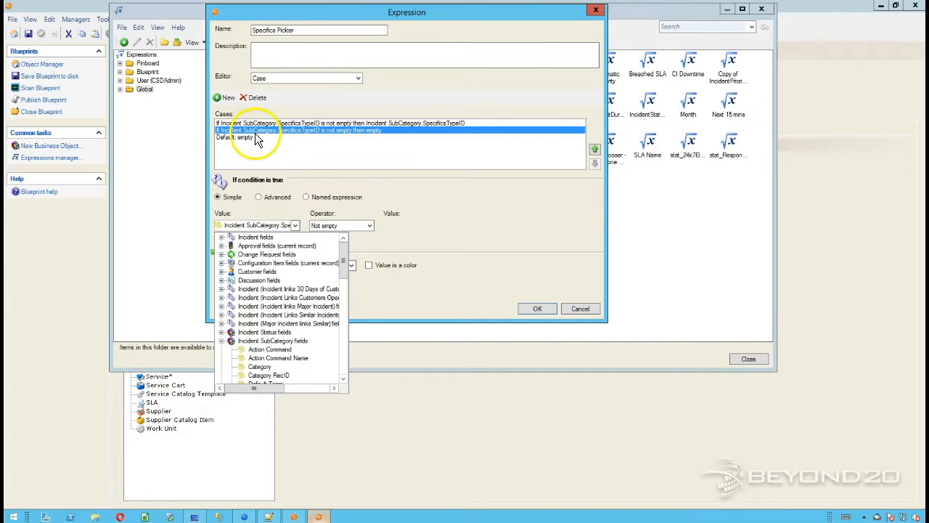
pyautogui.scroll(-3, 266, 270)
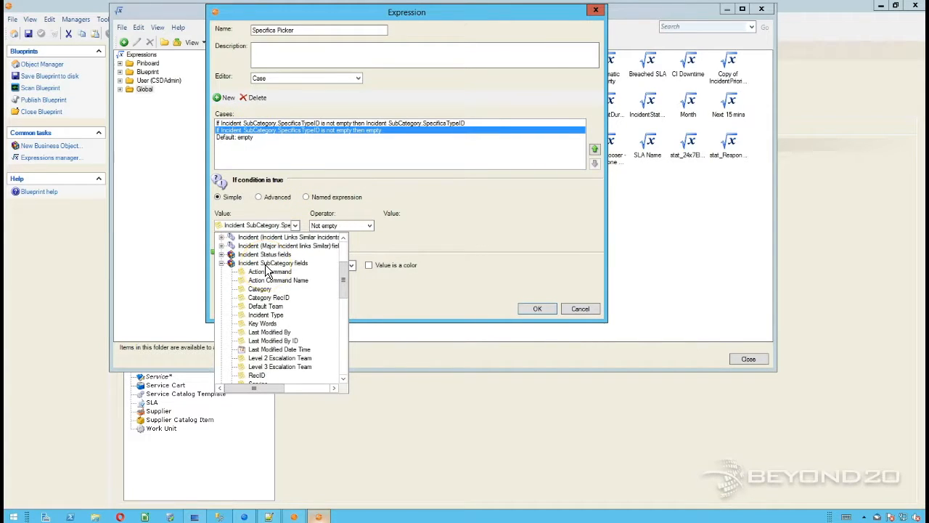
pyautogui.doubleClick(266, 264)
pyautogui.scroll(3, 265, 264)
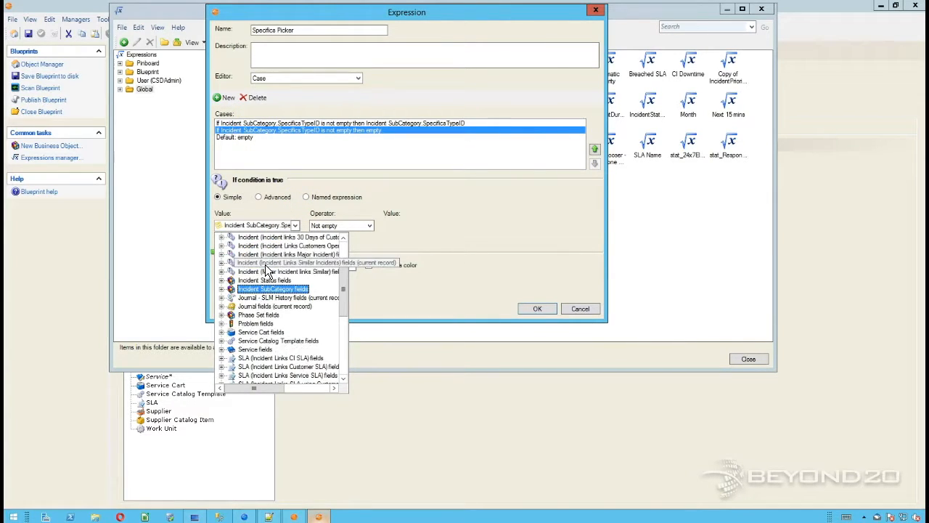
pyautogui.scroll(-1, 265, 265)
# Step: Switch to the Cherwell 8 administrator to find Incident Category fields among the second case's condition values, and return to Cherwell 7
pyautogui.click(294, 517)
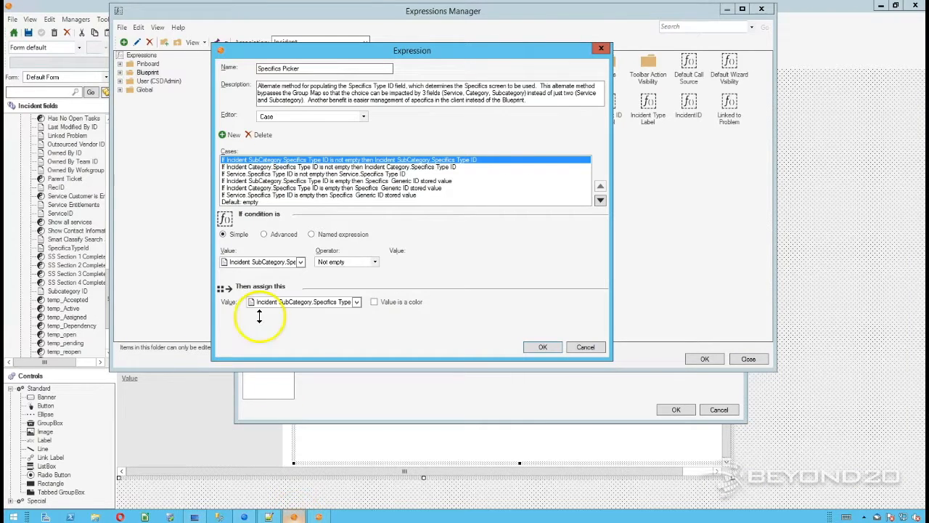
pyautogui.click(266, 167)
pyautogui.click(300, 263)
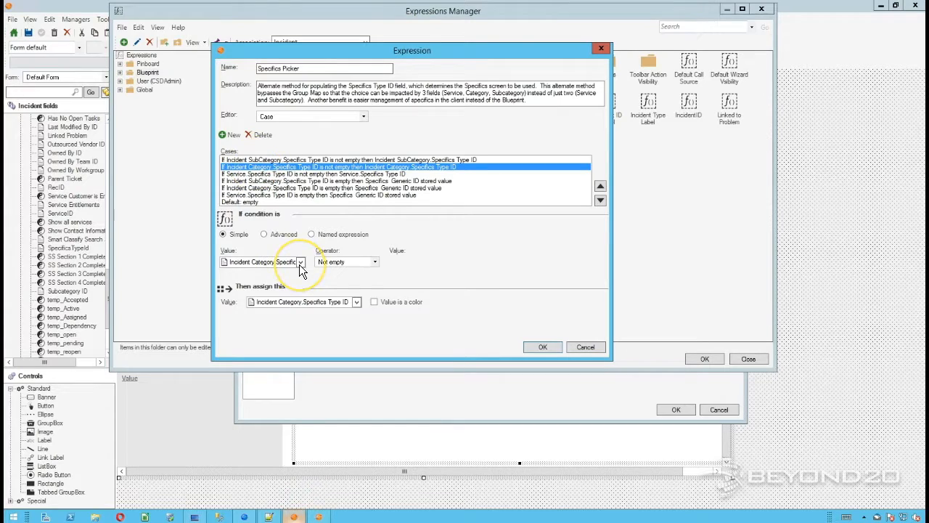
pyautogui.click(300, 263)
pyautogui.doubleClick(279, 378)
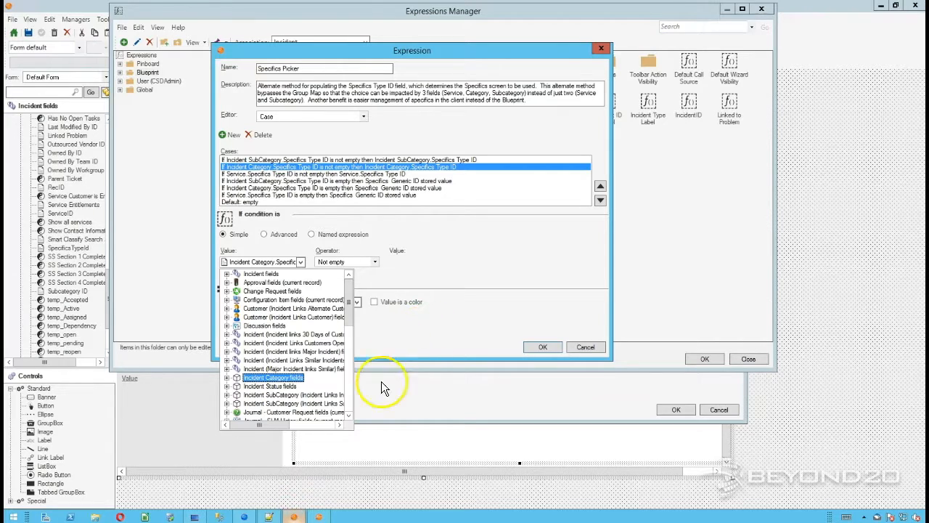
pyautogui.click(319, 516)
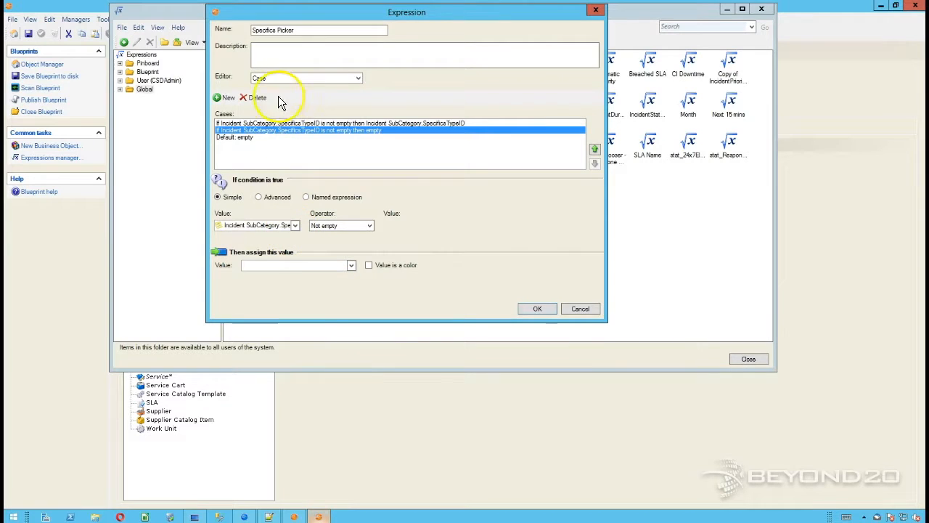
# Step: Delete the unfinished second case, save the Specifics Picker expression and close the Expressions Manager
pyautogui.click(250, 99)
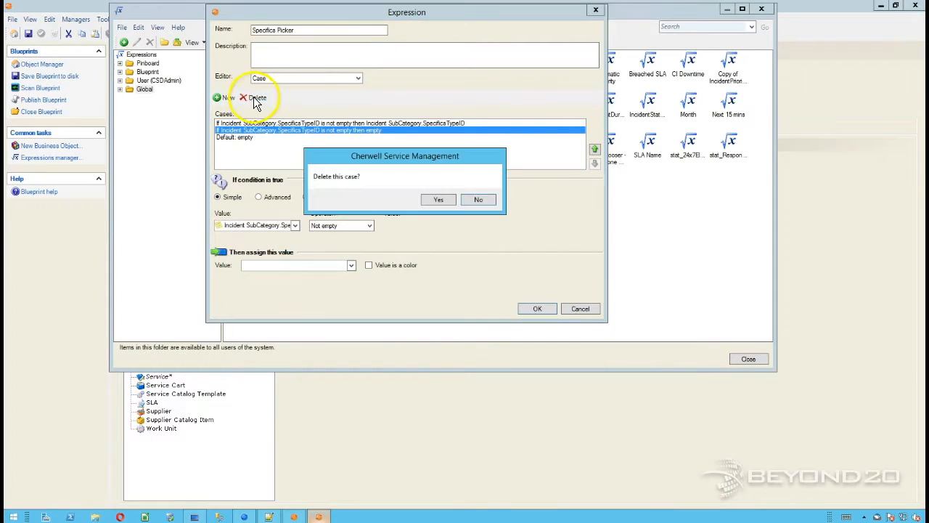
pyautogui.click(431, 202)
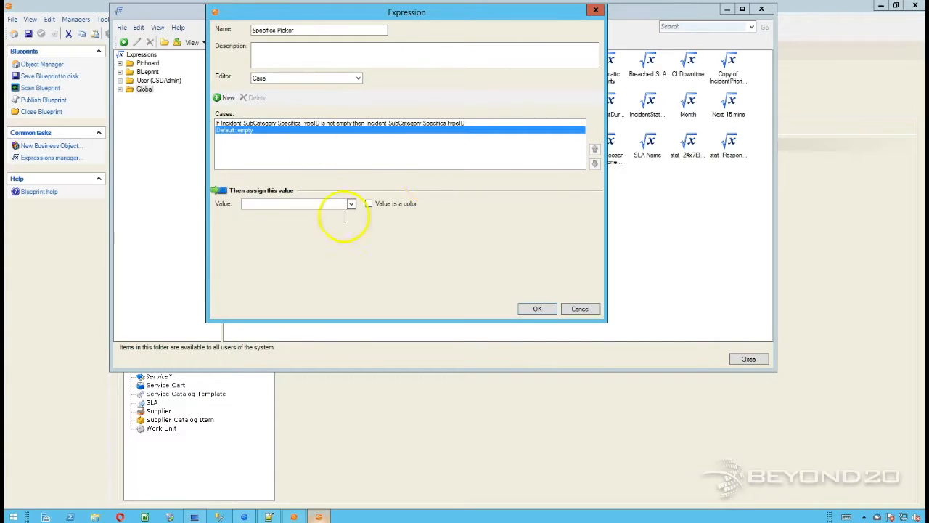
pyautogui.click(530, 308)
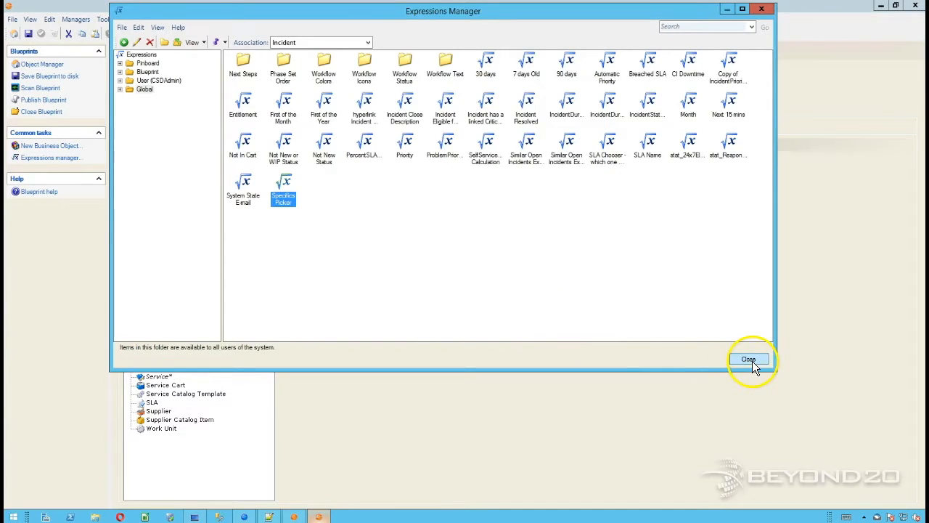
pyautogui.click(750, 359)
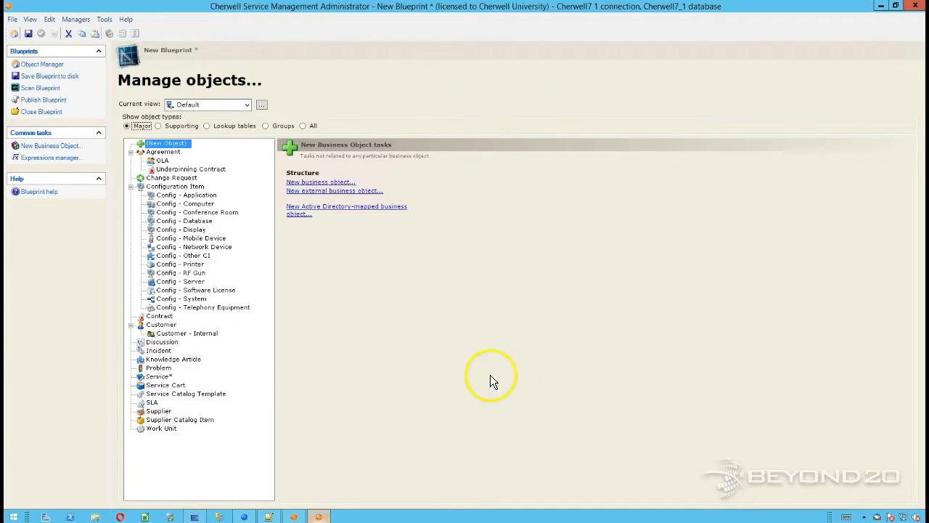
# Step: Add a one-to-one link relationship named "Incident Links Incident Category" to the Incident object, with Incident Category as its child
pyautogui.click(149, 353)
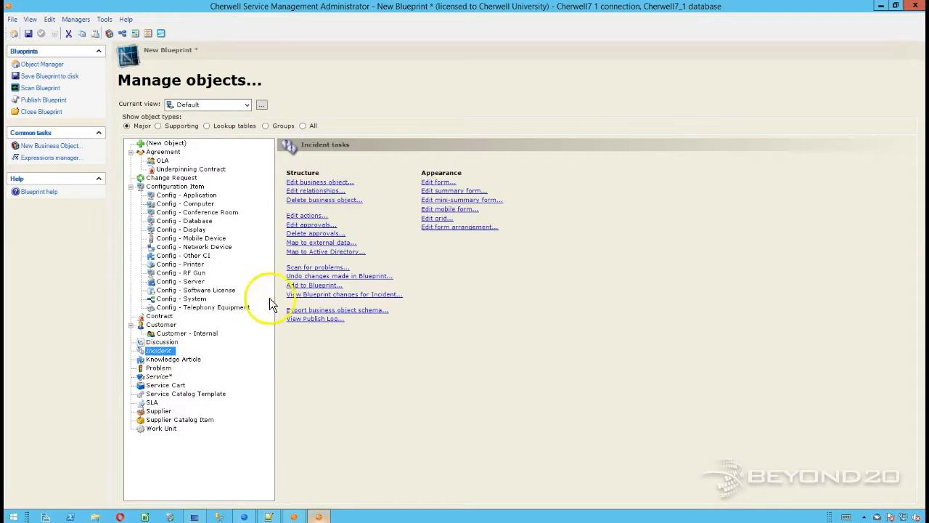
pyautogui.click(305, 182)
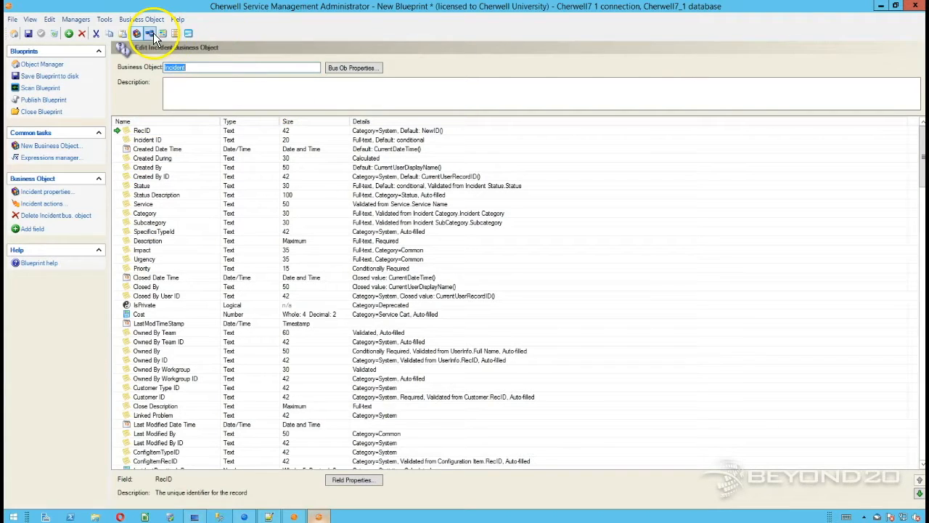
pyautogui.click(152, 35)
pyautogui.click(897, 110)
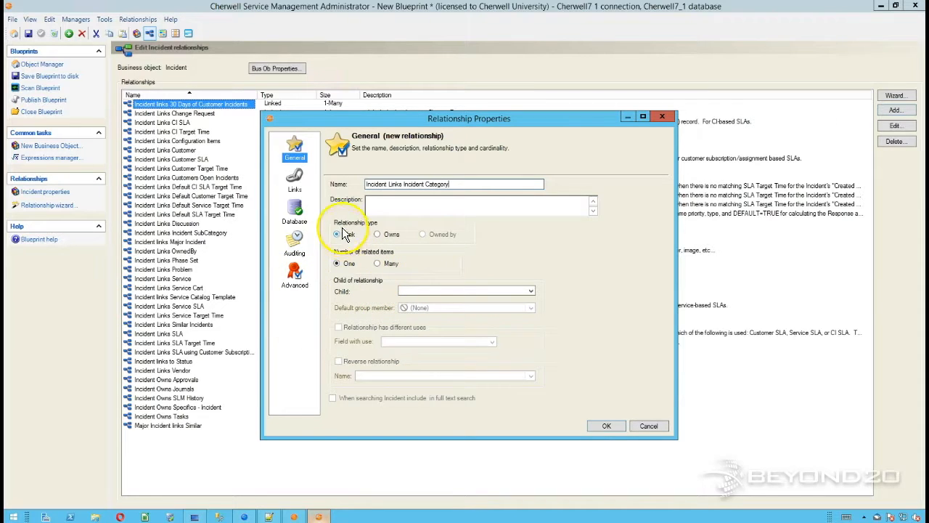
pyautogui.click(406, 292)
pyautogui.scroll(-10, 439, 370)
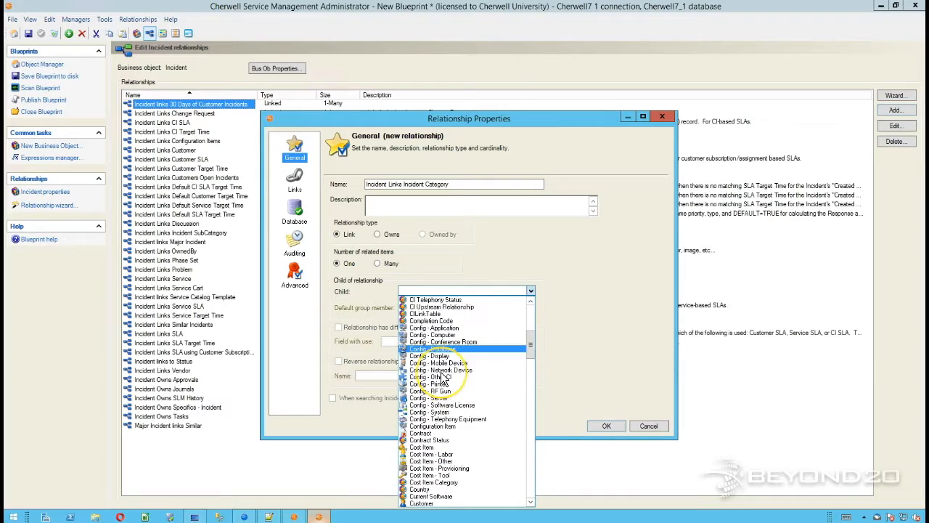
pyautogui.scroll(-10, 443, 374)
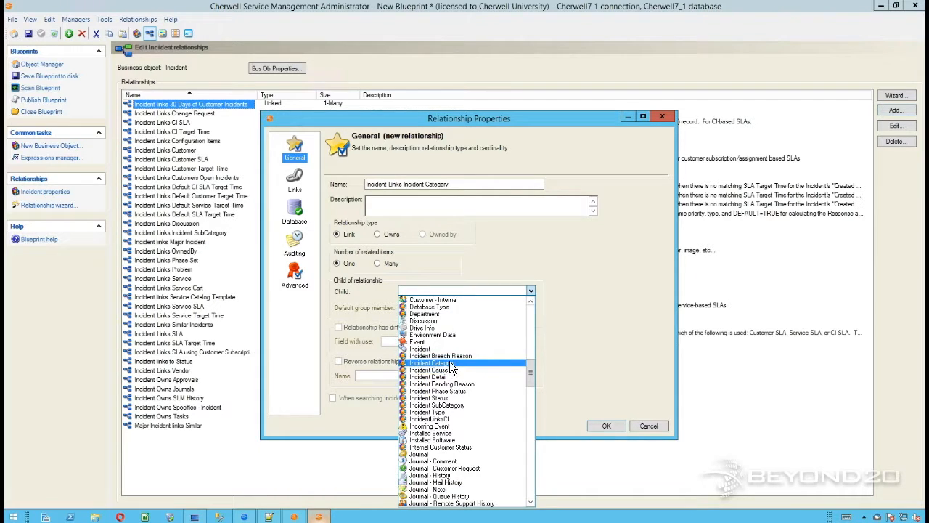
pyautogui.click(451, 366)
# Step: Link the relationship by storing the IncidentCategory key in a new Incident field named Incident Category ID, and save the relationship
pyautogui.click(312, 182)
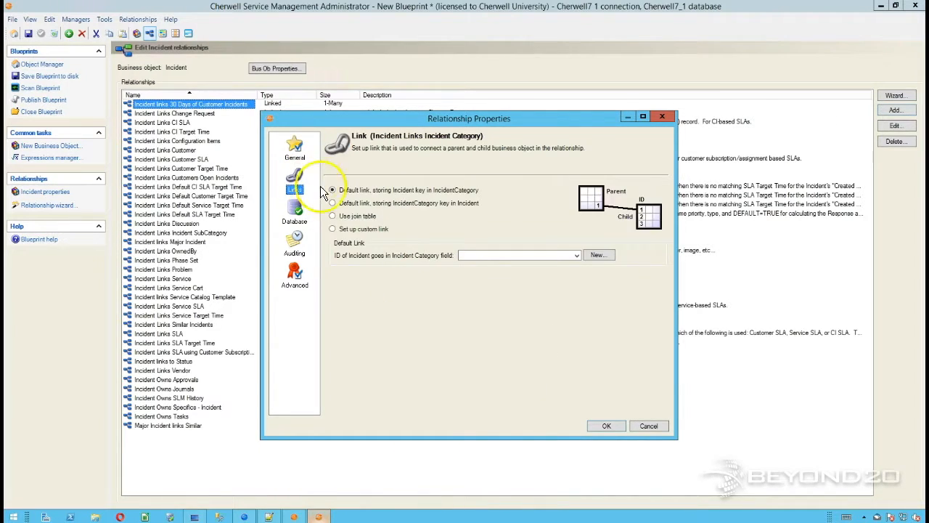
pyautogui.click(376, 204)
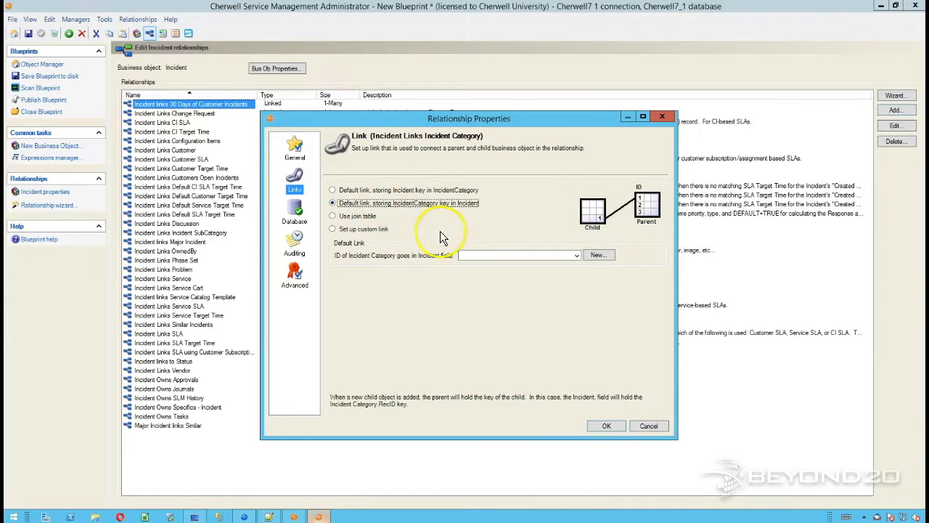
pyautogui.click(492, 255)
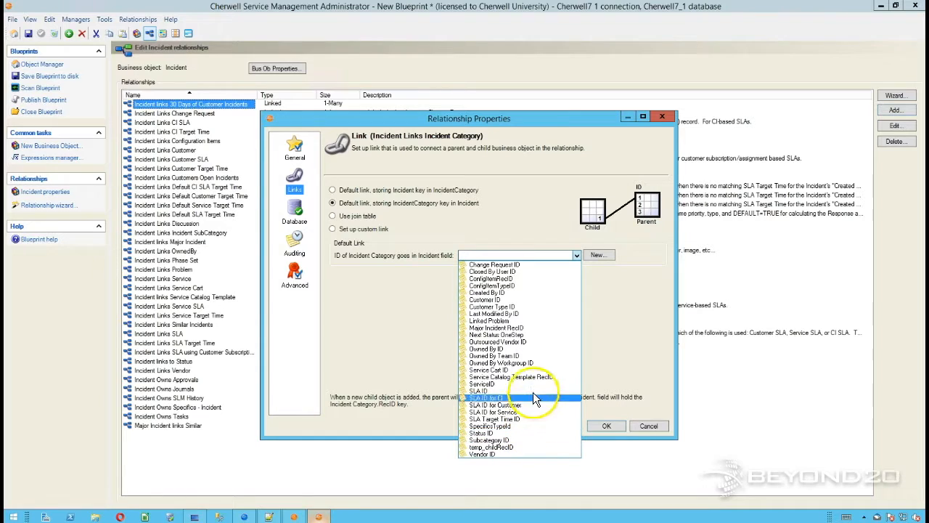
pyautogui.click(603, 262)
pyautogui.click(600, 254)
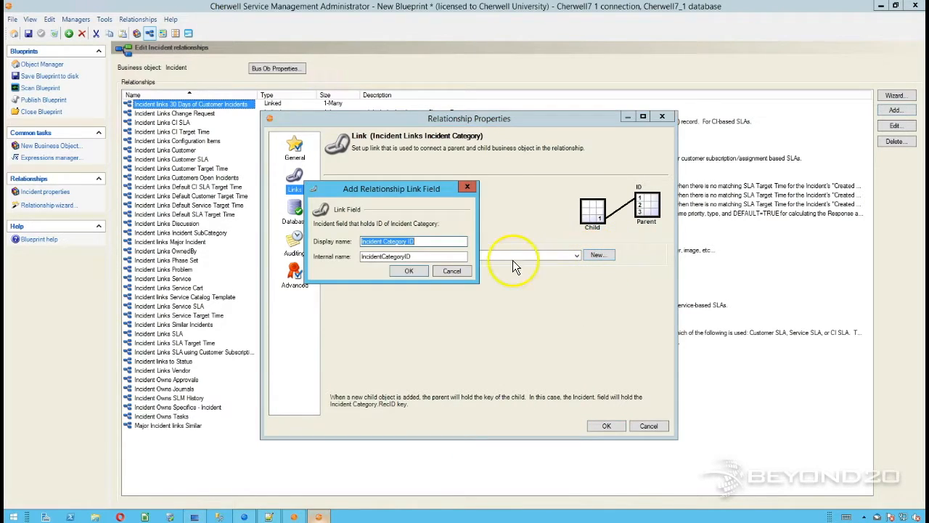
pyautogui.click(401, 272)
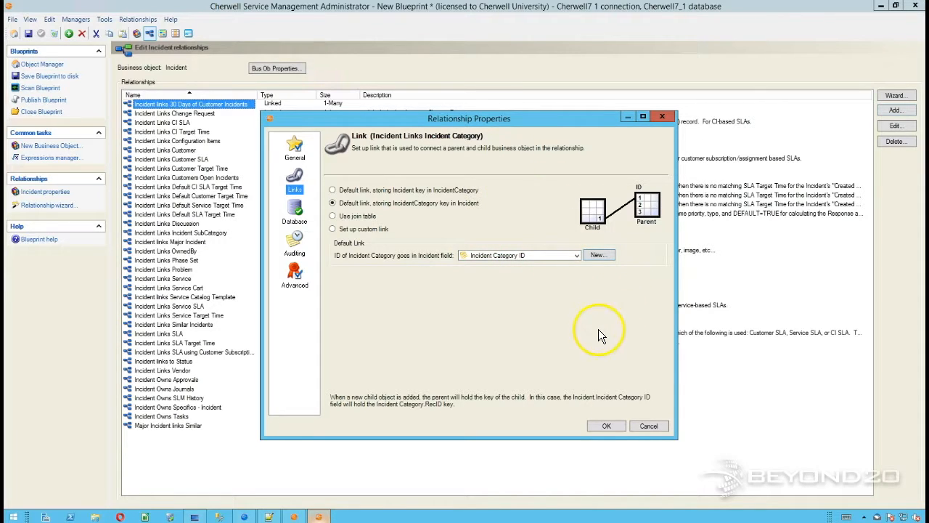
pyautogui.click(597, 426)
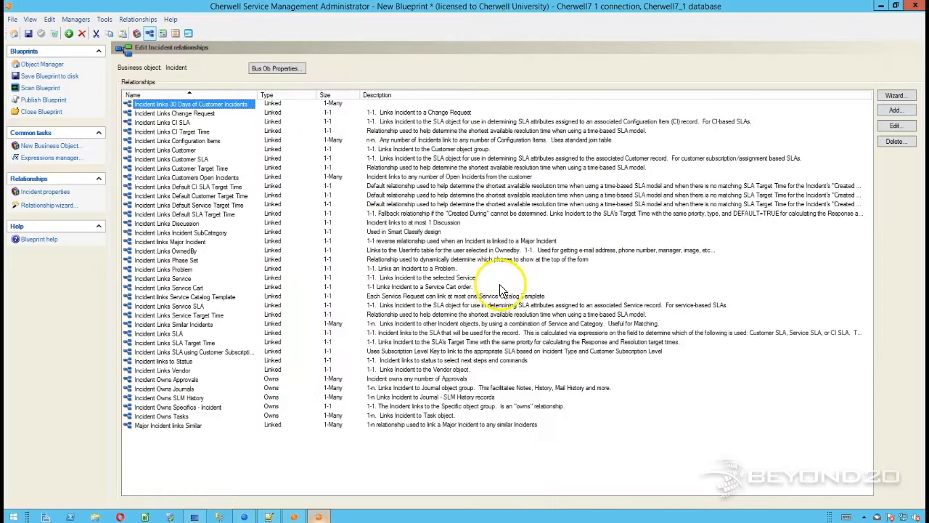
# Step: Open the properties of the Incident Category ID field in the Incident business object
pyautogui.click(138, 37)
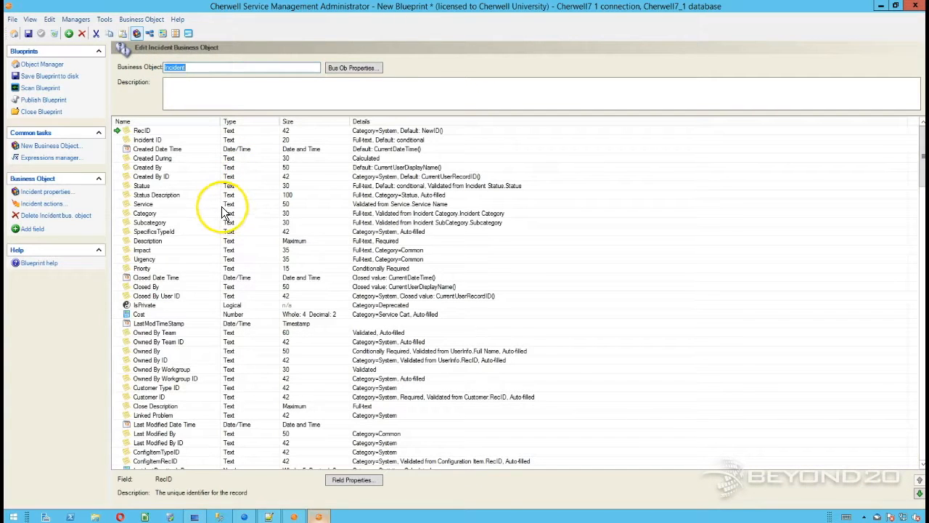
pyautogui.click(128, 214)
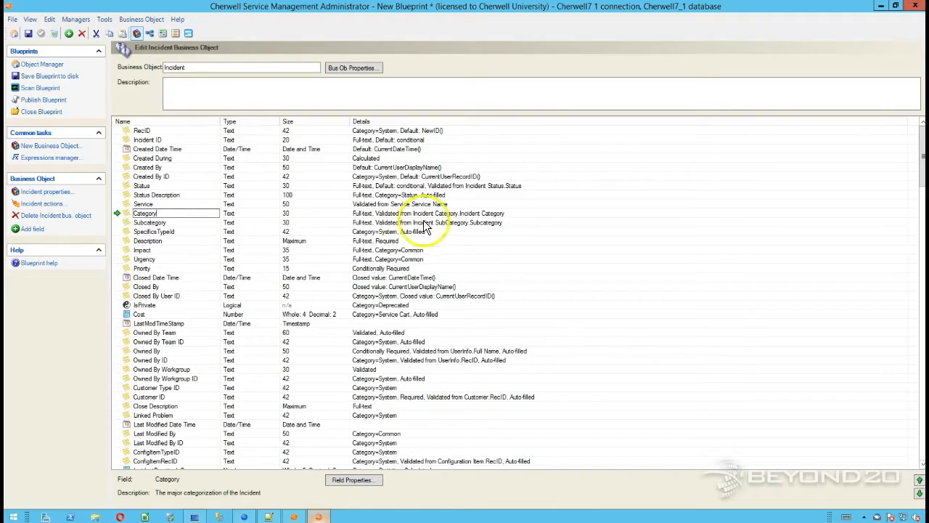
pyautogui.scroll(-20, 173, 220)
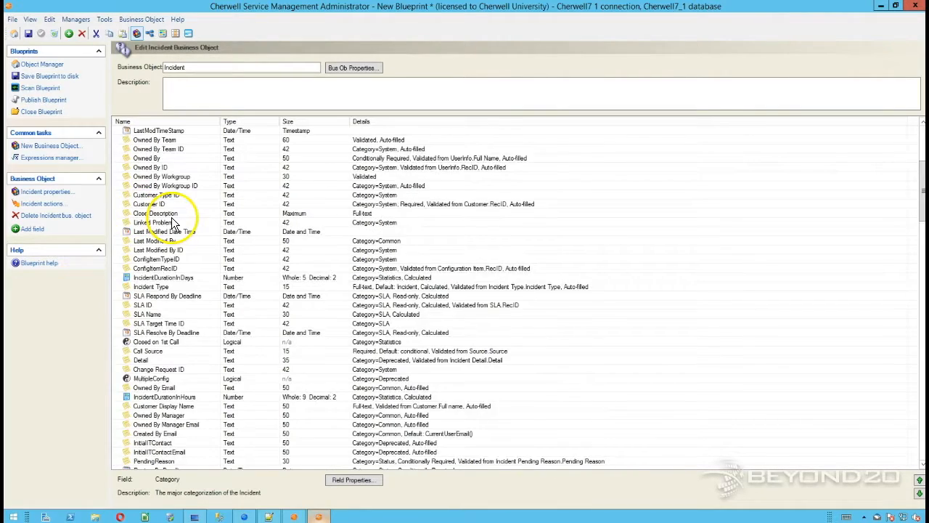
pyautogui.scroll(-15, 172, 222)
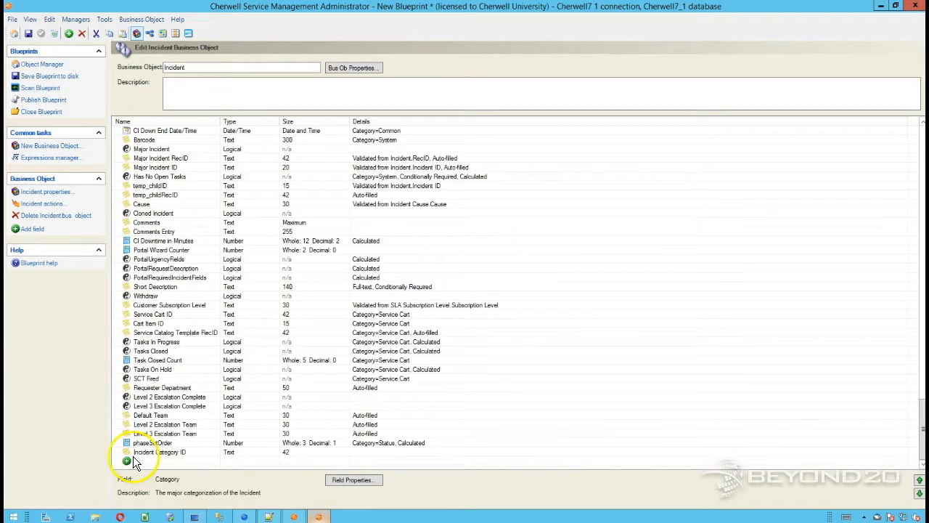
pyautogui.doubleClick(128, 453)
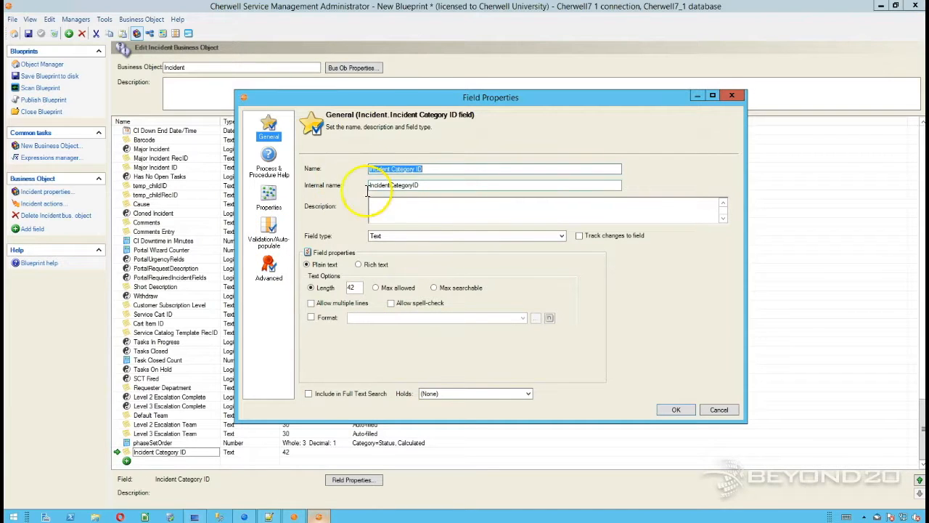
# Step: Turn on auto-population for the Incident Category ID field, triggered by a change in the Incident table's Category field
pyautogui.click(269, 234)
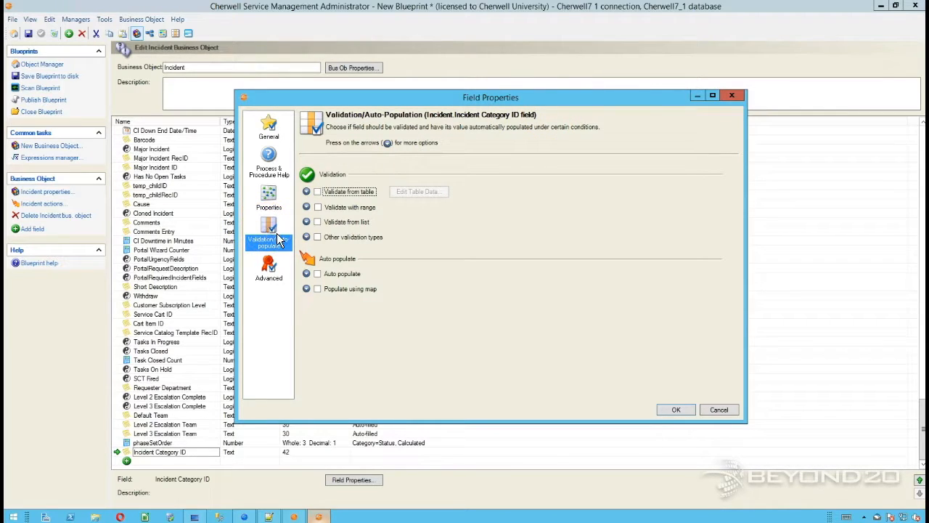
pyautogui.click(318, 274)
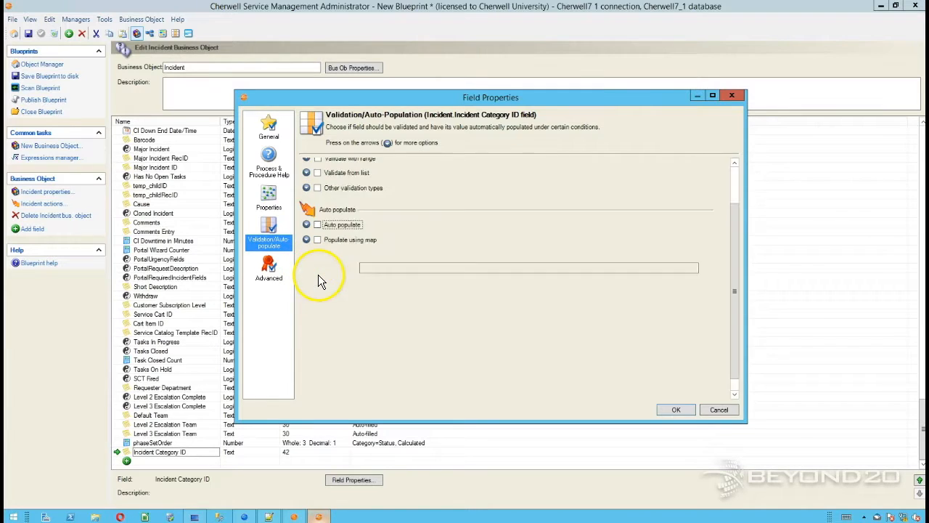
pyautogui.click(533, 270)
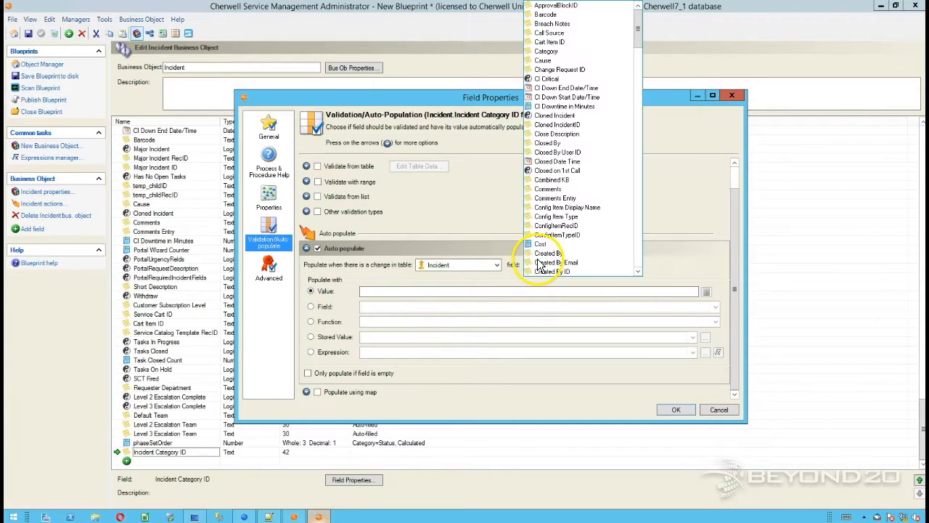
pyautogui.scroll(-3, 573, 188)
pyautogui.scroll(-6, 570, 182)
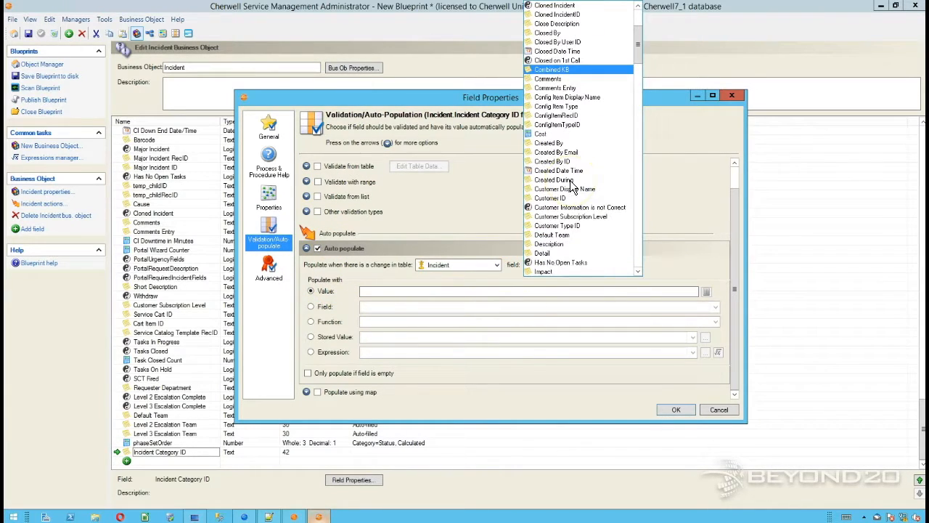
pyautogui.scroll(5, 571, 182)
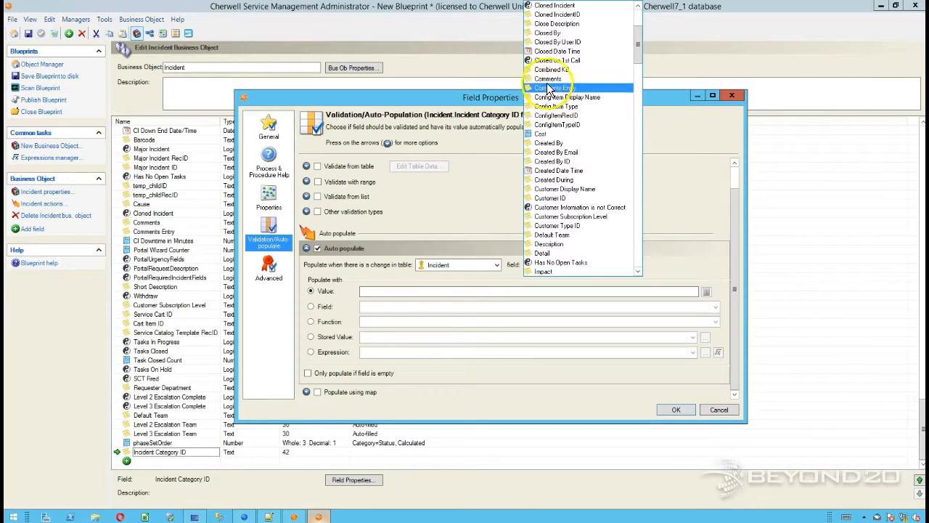
pyautogui.scroll(4, 548, 53)
pyautogui.scroll(2, 548, 52)
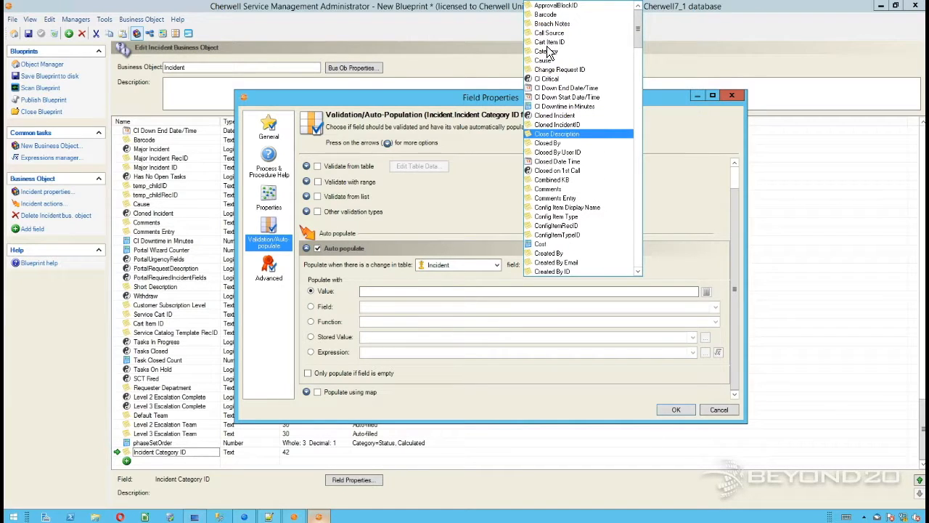
pyautogui.click(548, 51)
# Step: Populate the field with RecID from the Incident Category lookup table and accept the field properties
pyautogui.click(383, 296)
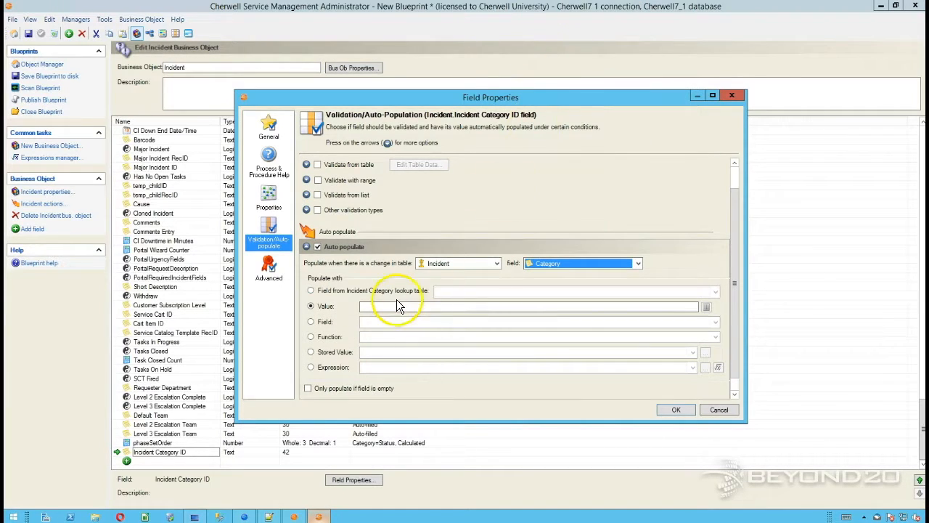
pyautogui.click(356, 290)
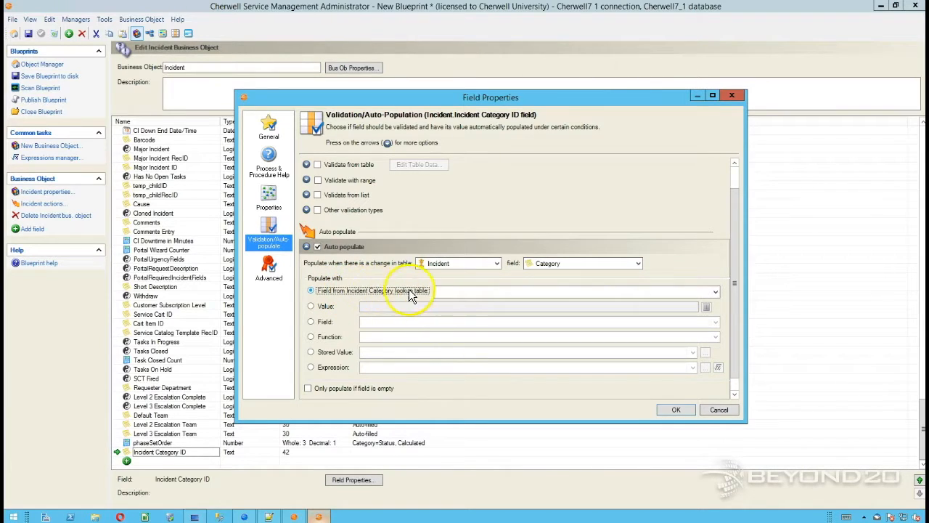
pyautogui.click(454, 291)
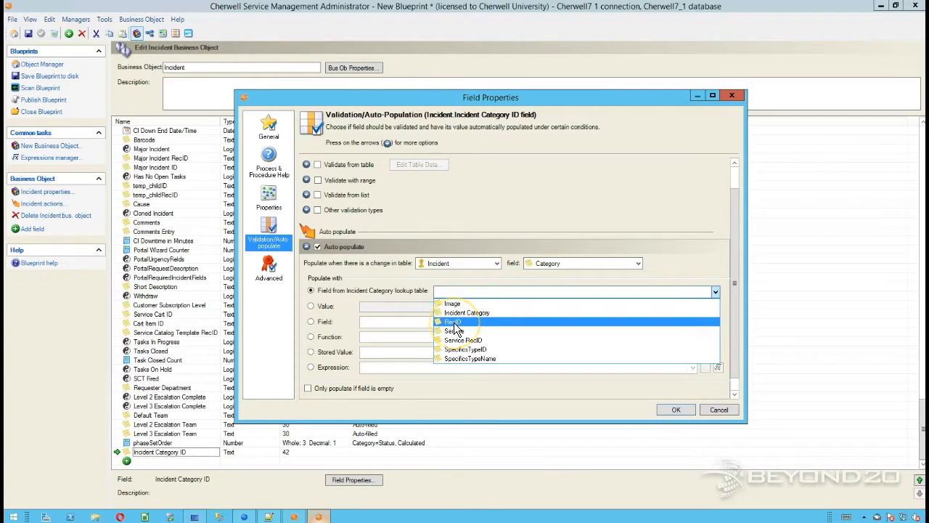
pyautogui.click(455, 324)
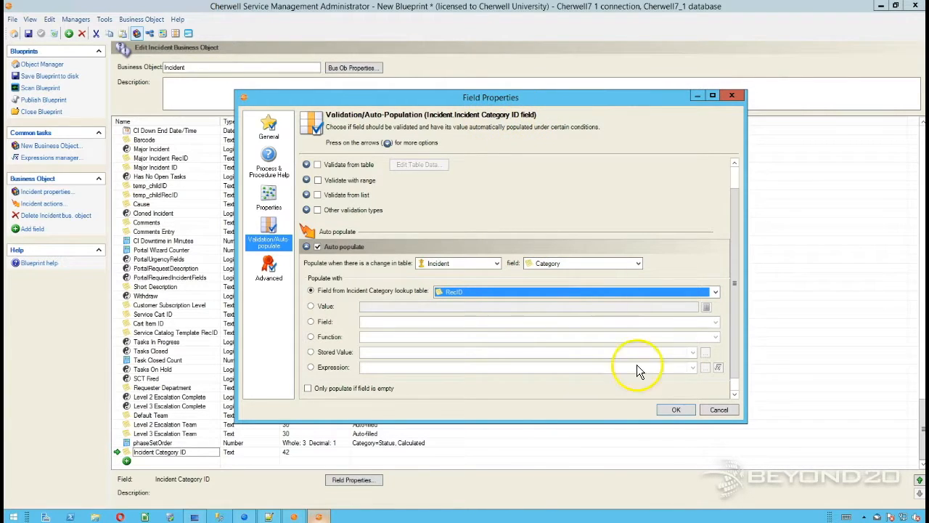
pyautogui.click(666, 413)
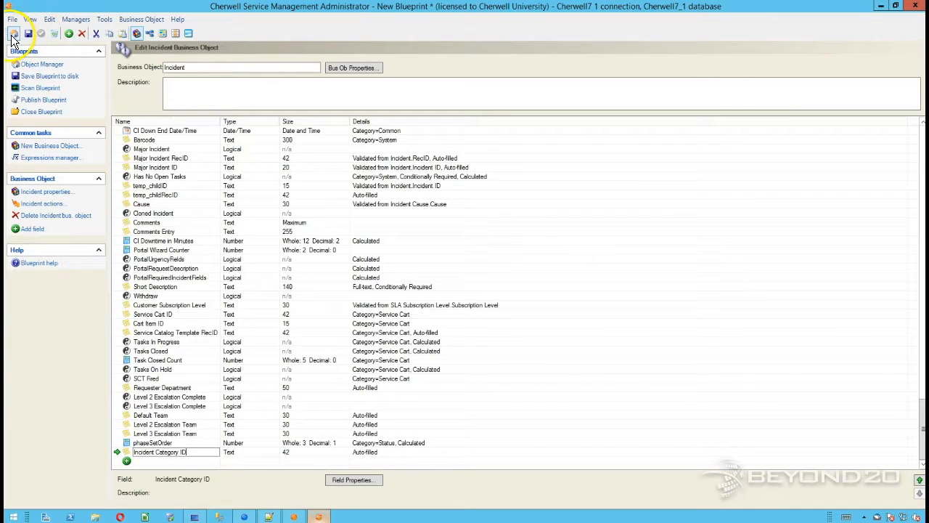
# Step: Return to the blueprint's object overview and open the global Specifics Picker expression for editing
pyautogui.click(11, 38)
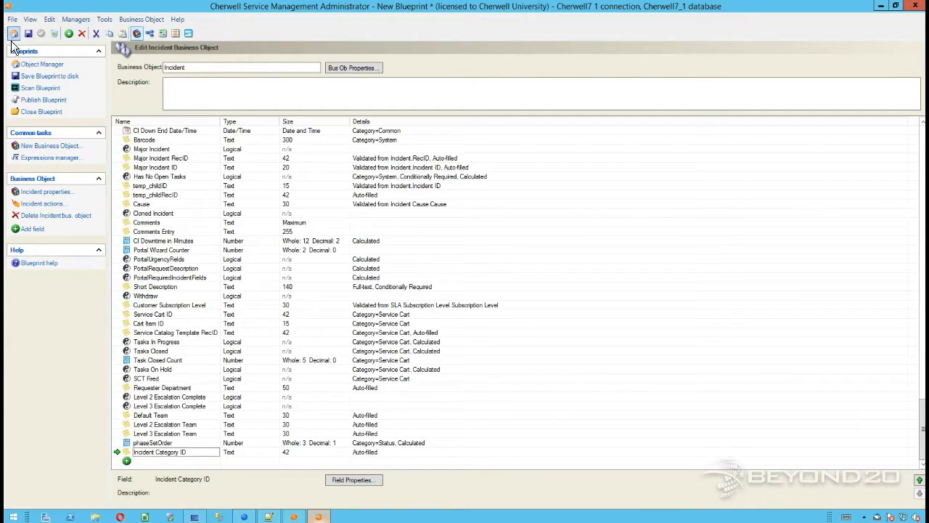
pyautogui.click(75, 19)
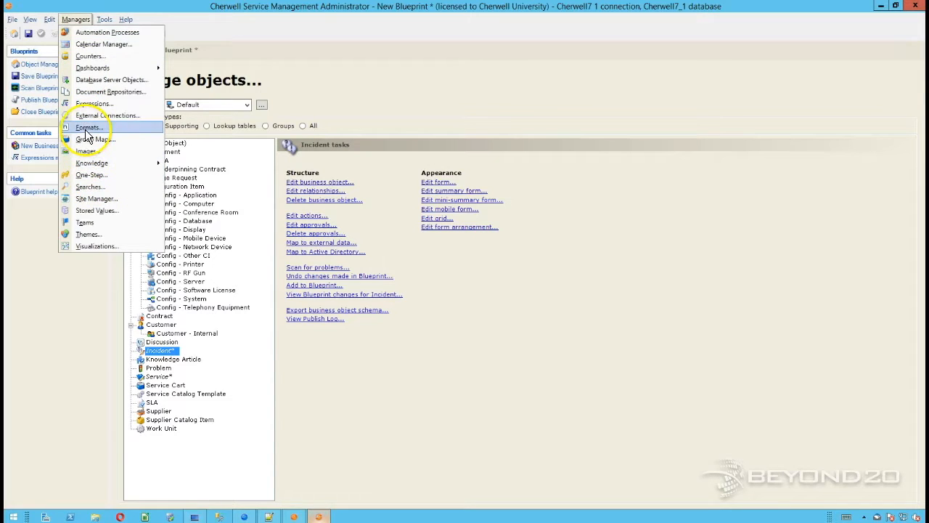
pyautogui.click(94, 103)
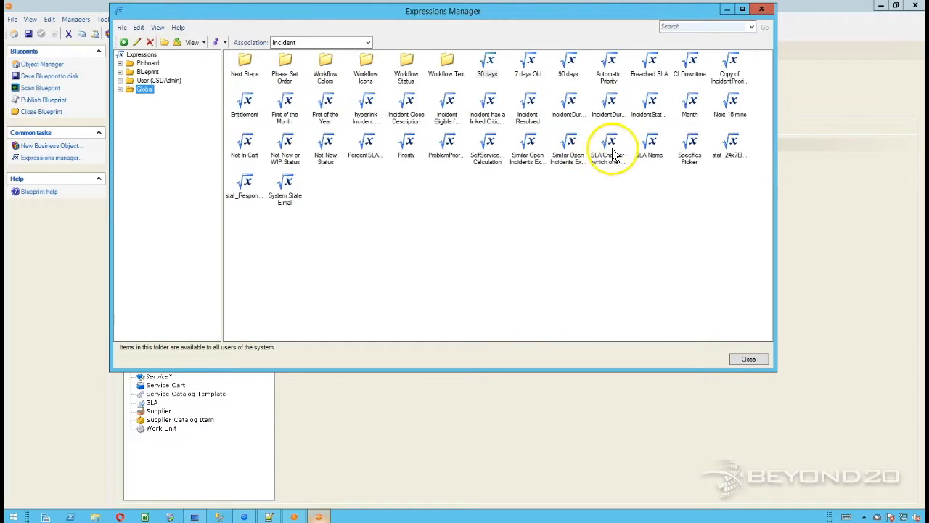
pyautogui.rightClick(690, 145)
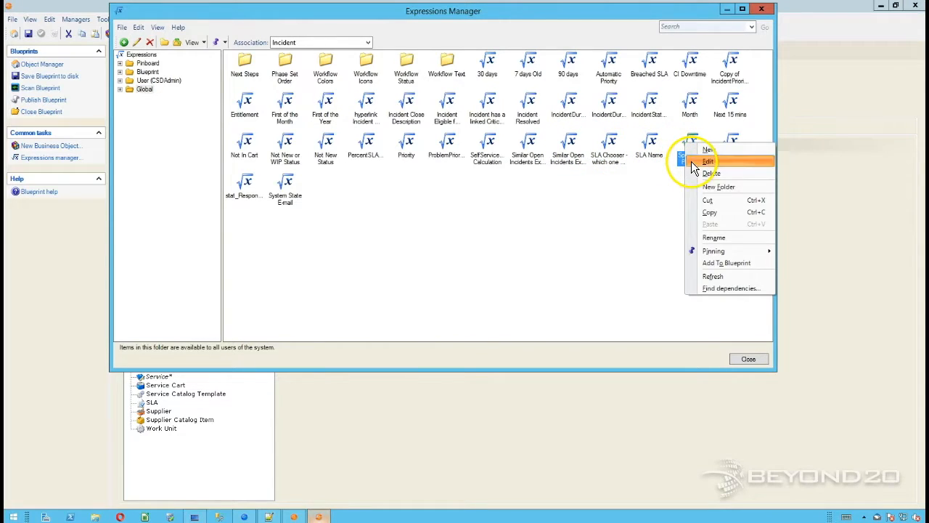
pyautogui.click(693, 161)
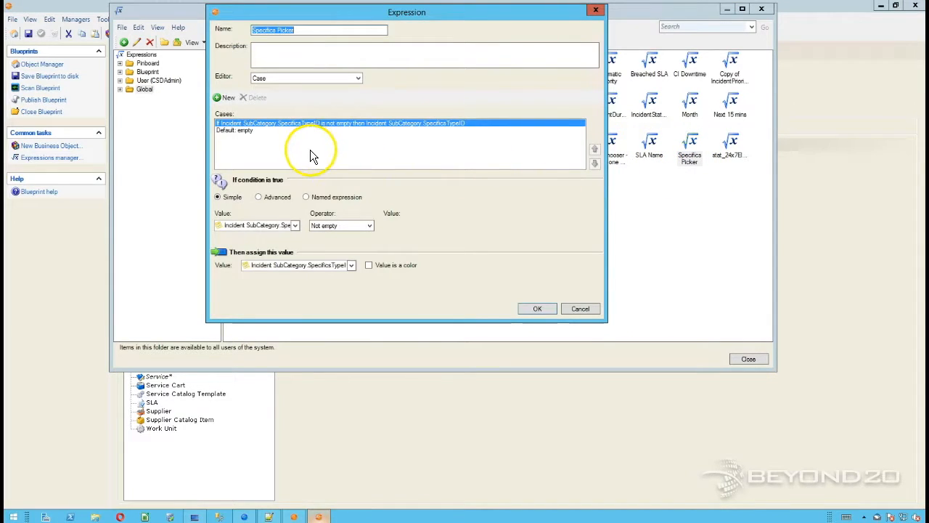
# Step: Add a second case to the expression with the condition that Incident Category.SpecificsTypeID is not empty
pyautogui.click(225, 100)
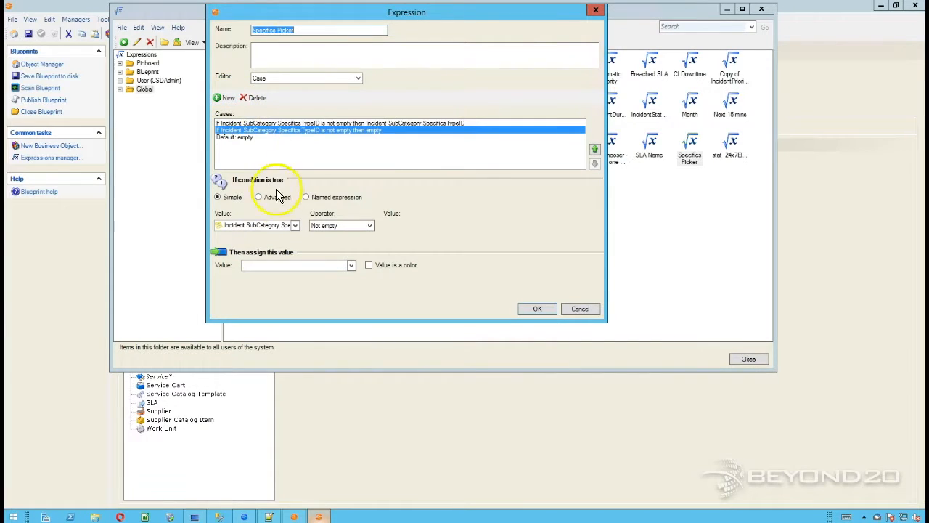
pyautogui.click(296, 226)
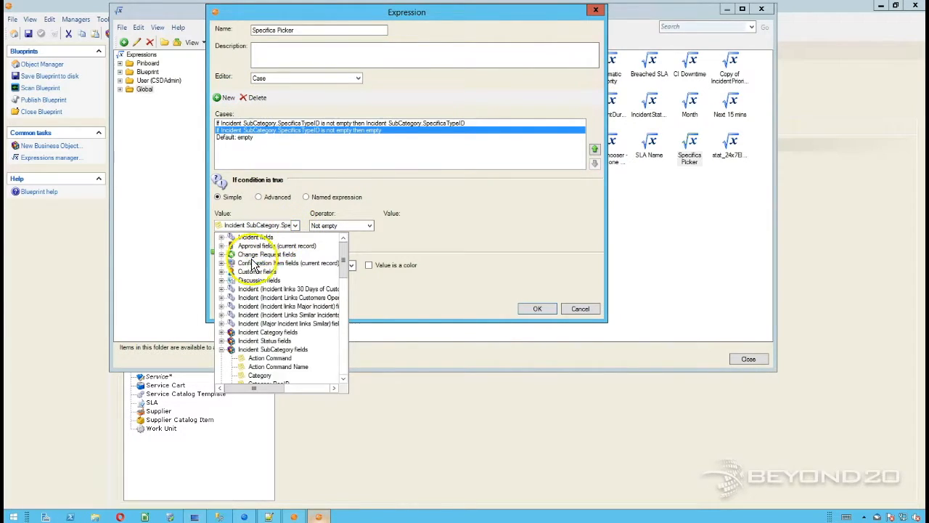
pyautogui.doubleClick(249, 347)
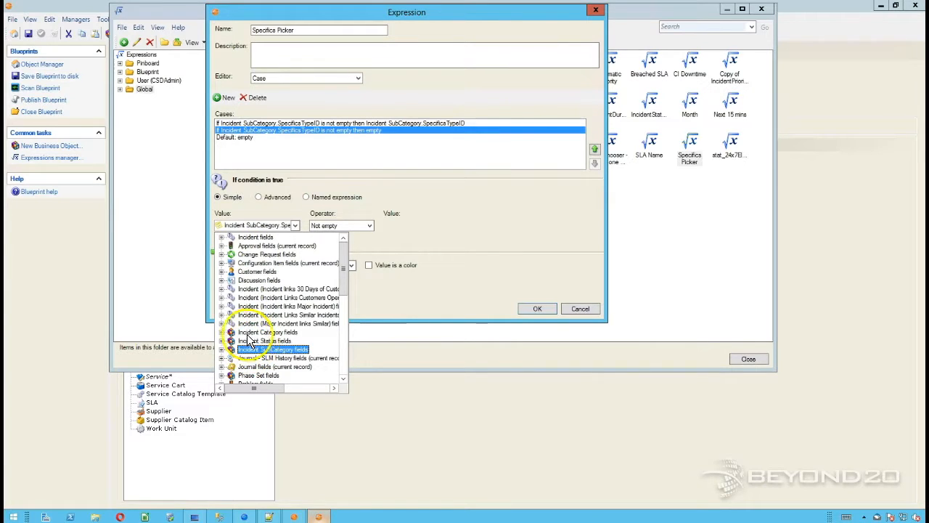
pyautogui.doubleClick(246, 332)
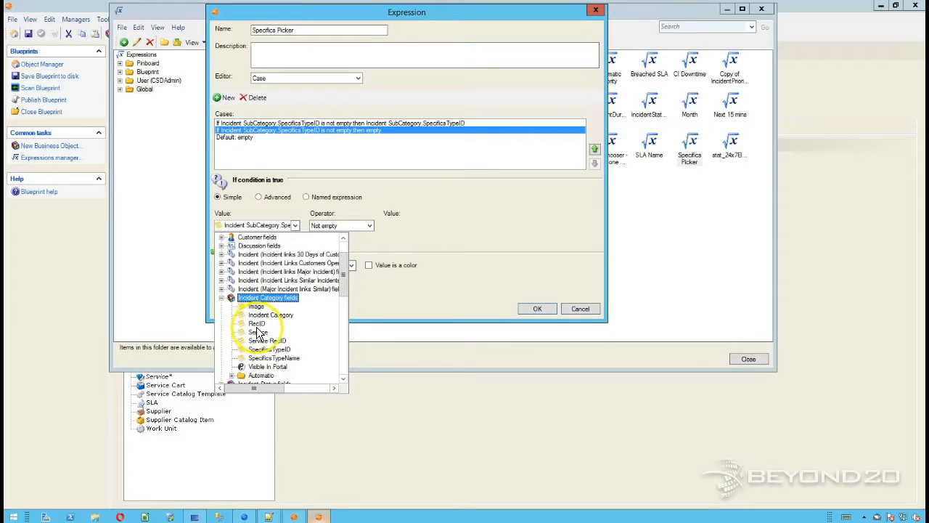
pyautogui.click(262, 350)
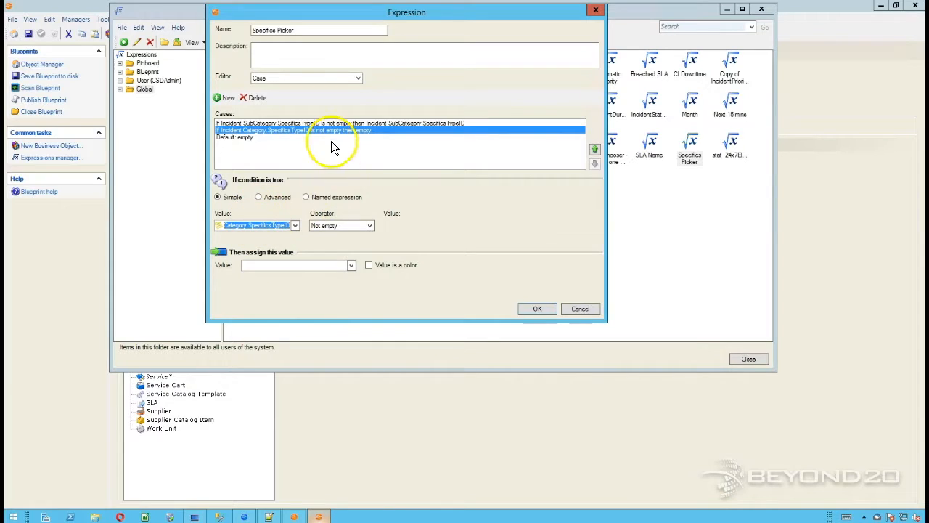
pyautogui.click(323, 229)
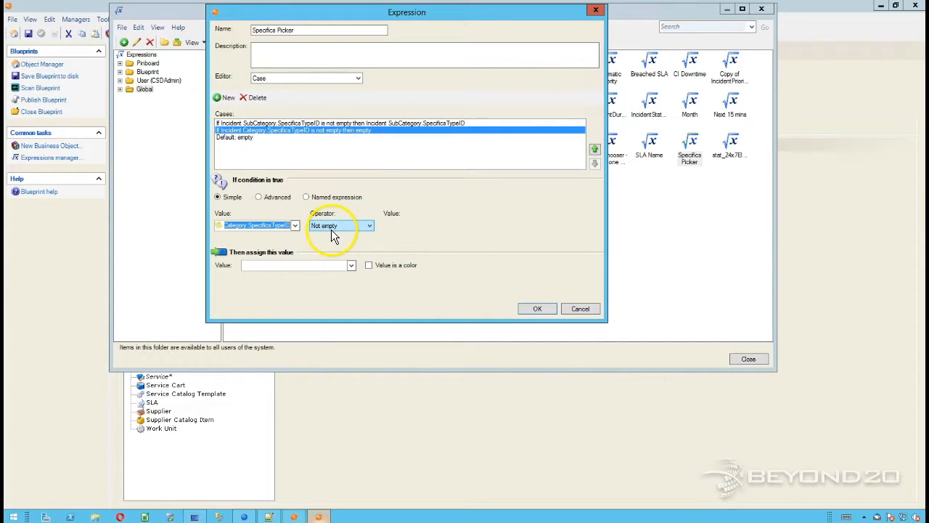
pyautogui.click(289, 228)
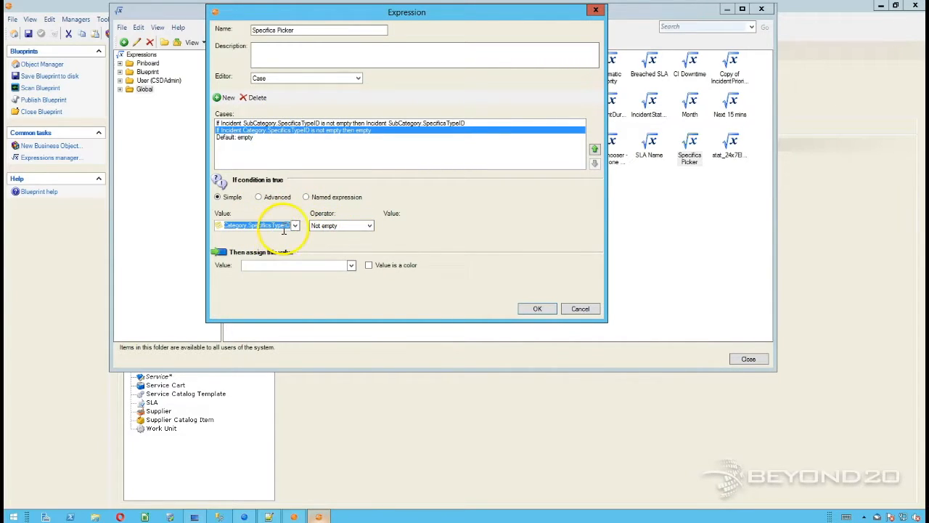
# Step: Assign Incident Category.SpecificsTypeID as the result value of the second case
pyautogui.click(349, 267)
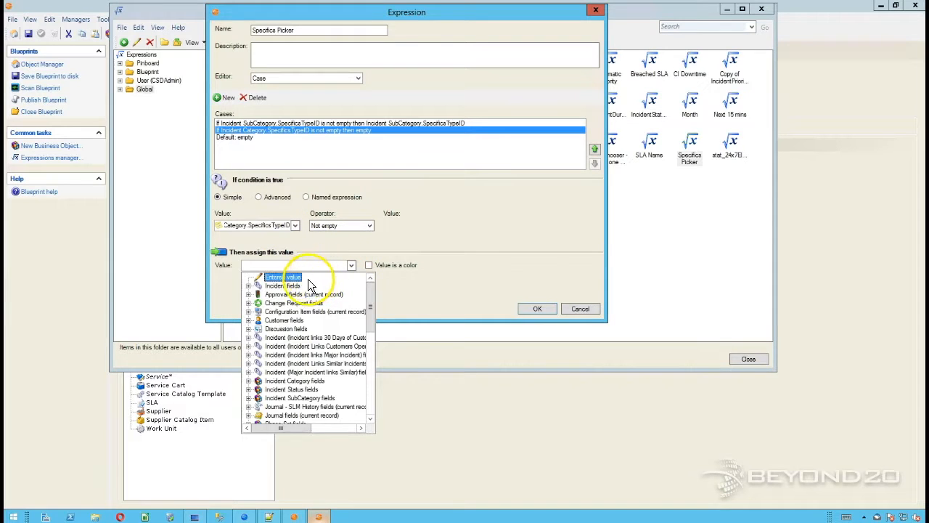
pyautogui.scroll(-3, 287, 309)
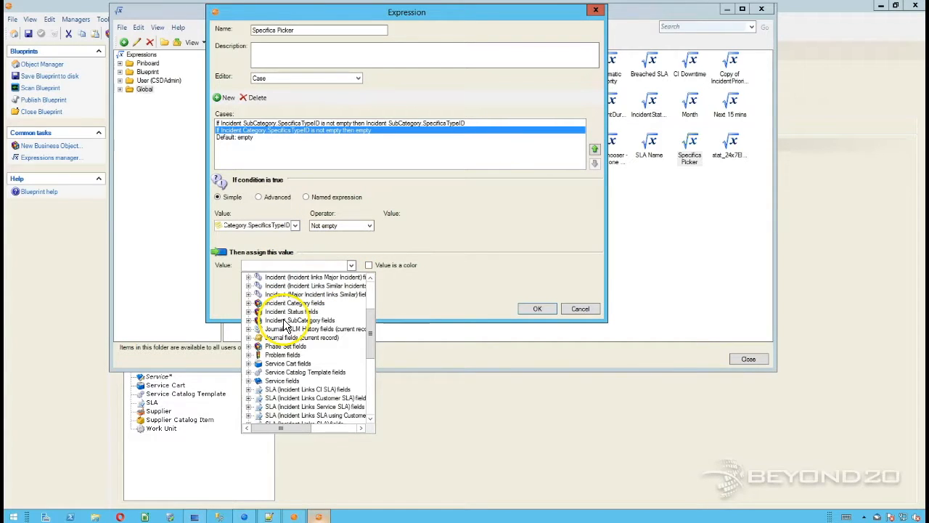
pyautogui.doubleClick(285, 326)
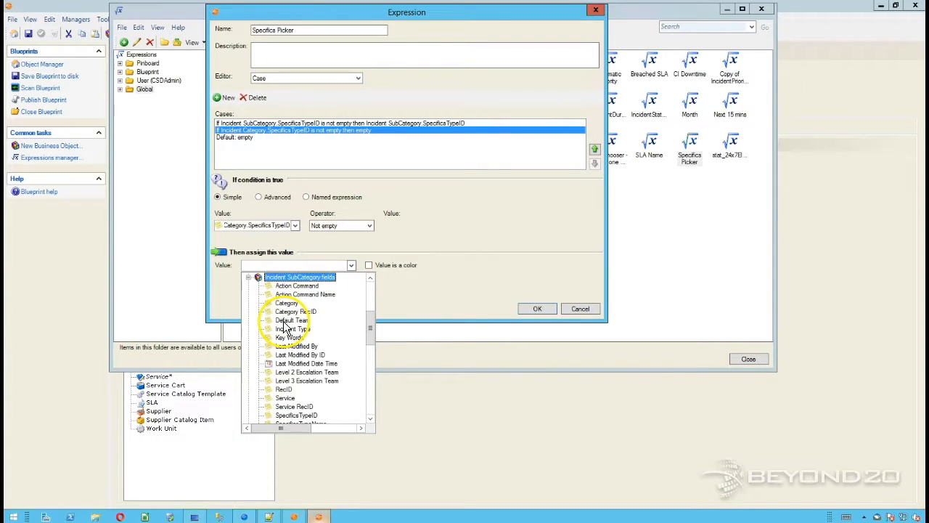
pyautogui.doubleClick(286, 273)
pyautogui.scroll(1, 285, 302)
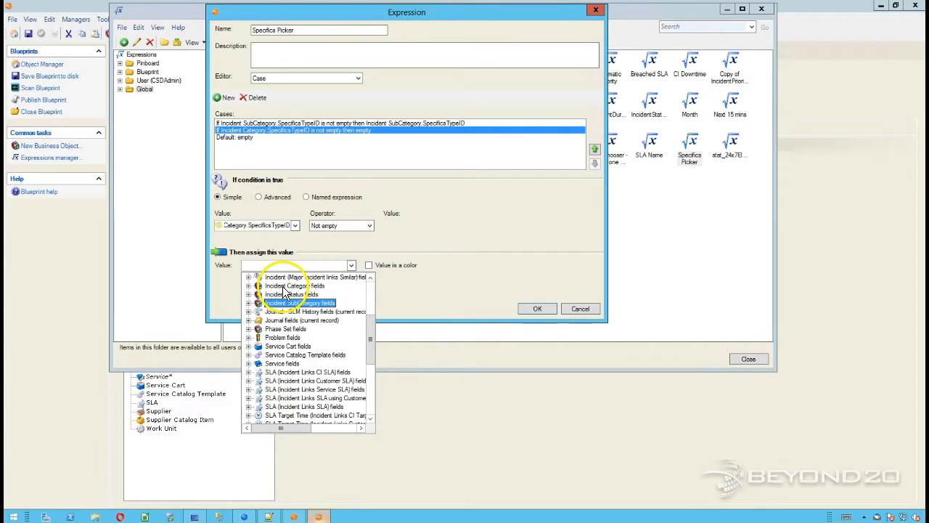
pyautogui.doubleClick(286, 286)
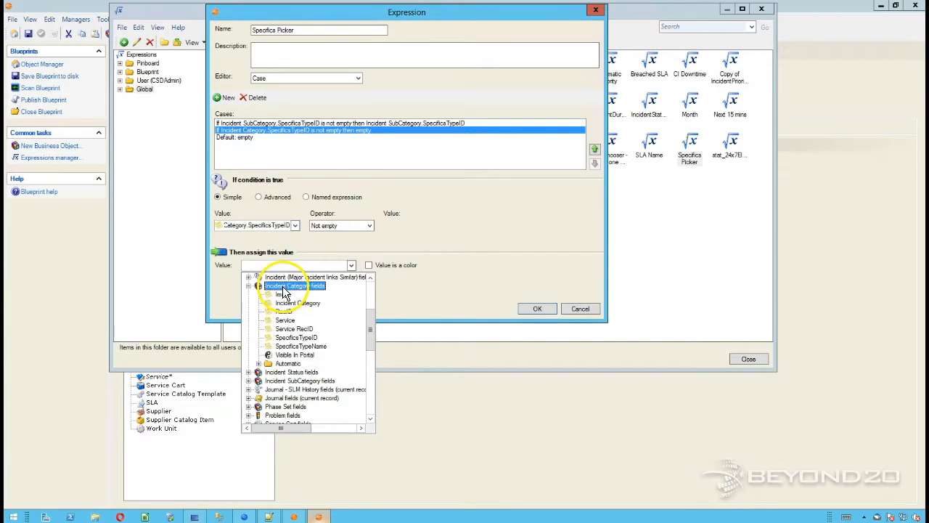
pyautogui.click(298, 338)
pyautogui.click(299, 338)
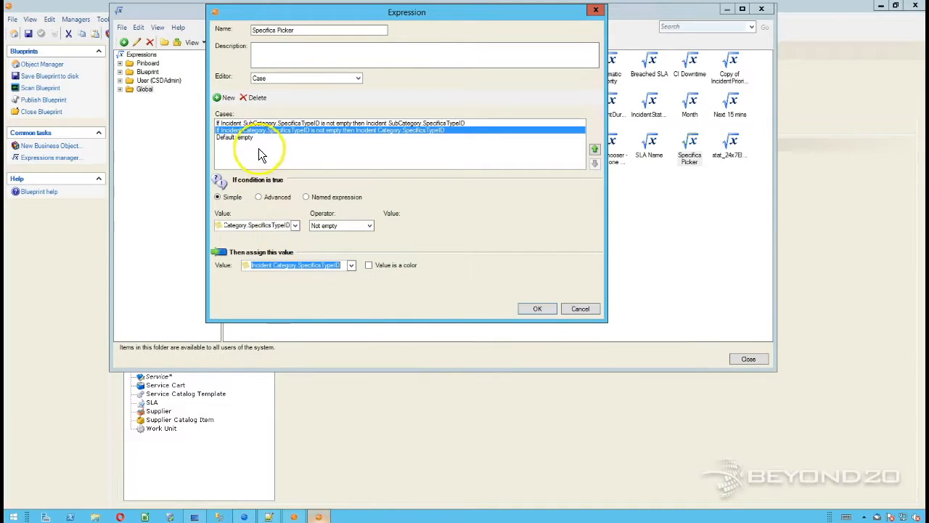
# Step: Add a third case to the expression with the condition that Service.SpecificsTypeID is not empty
pyautogui.click(223, 98)
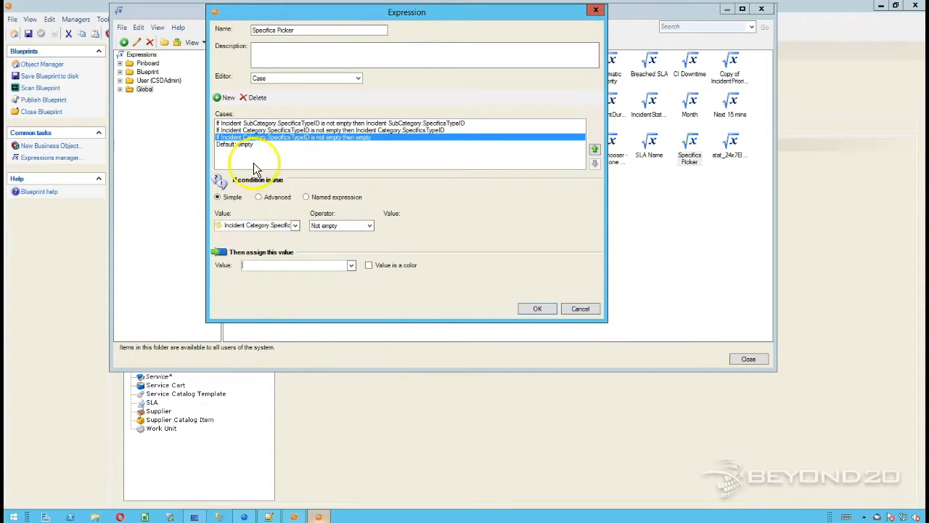
pyautogui.click(295, 225)
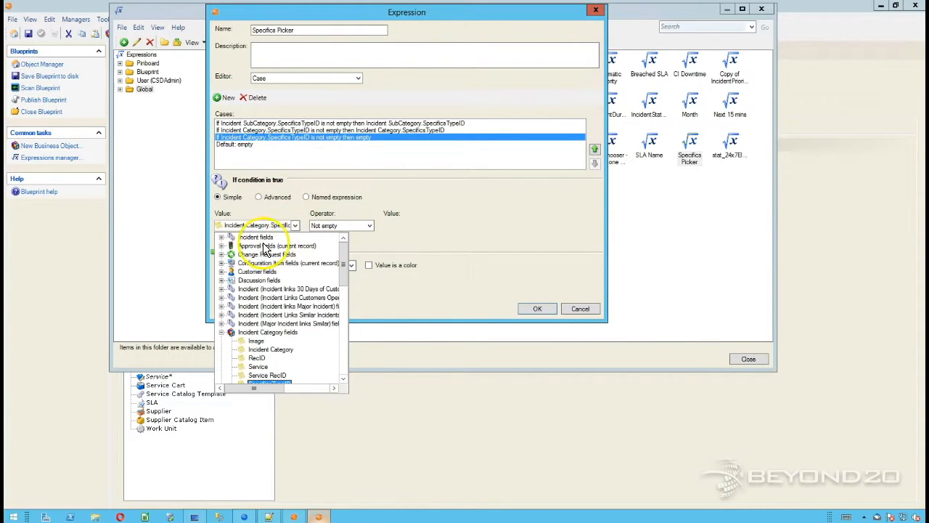
pyautogui.doubleClick(251, 332)
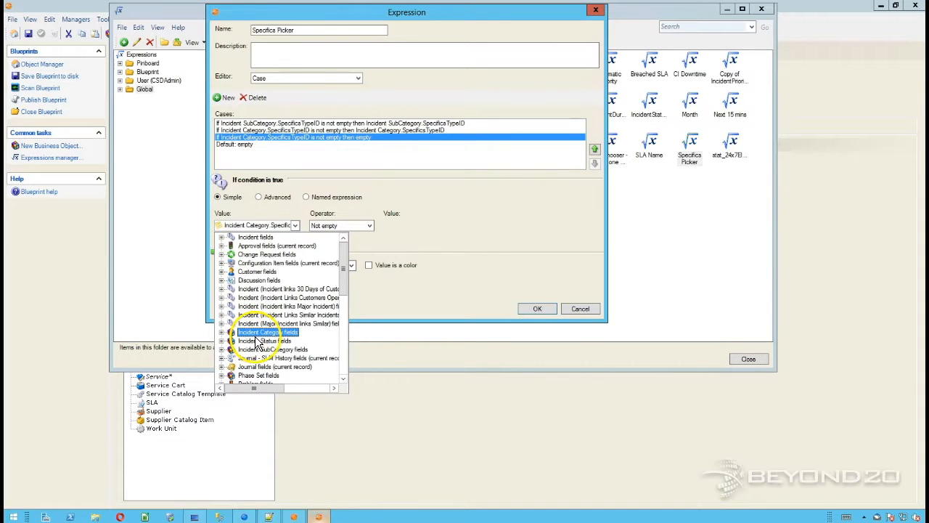
pyautogui.scroll(-3, 255, 336)
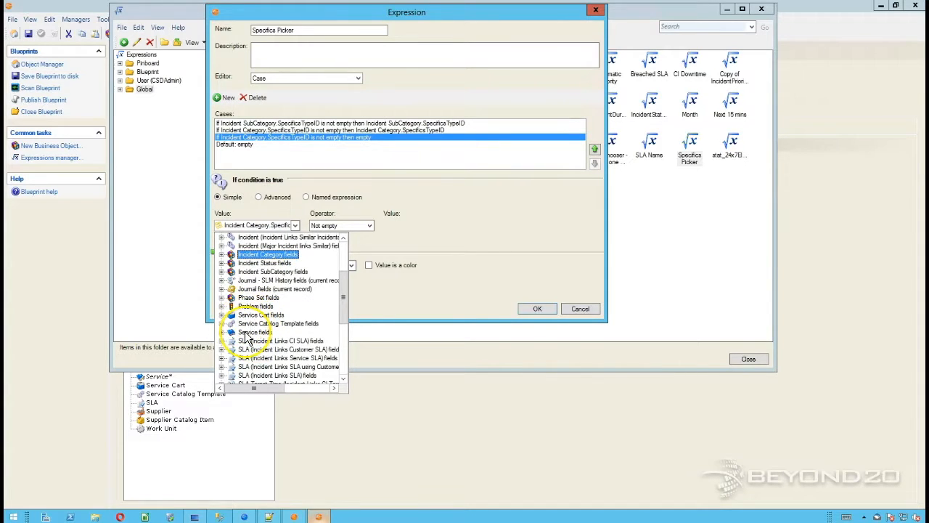
pyautogui.doubleClick(250, 332)
pyautogui.scroll(-4, 251, 335)
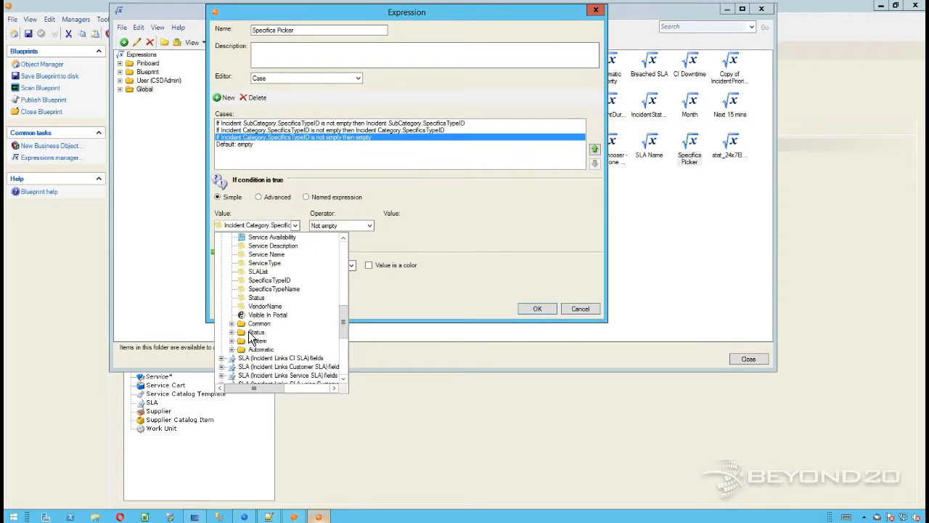
pyautogui.click(263, 281)
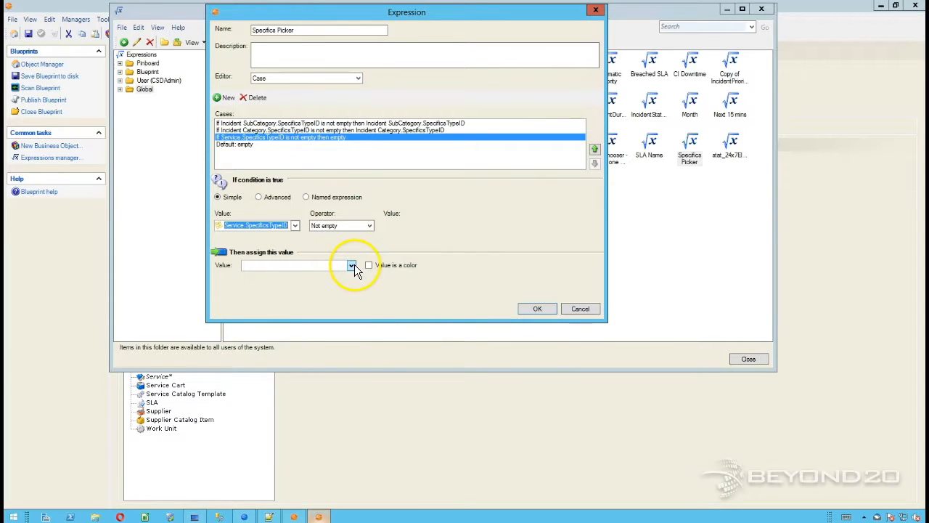
# Step: Assign Service.SpecificsTypeID as the result value of the third case
pyautogui.click(353, 265)
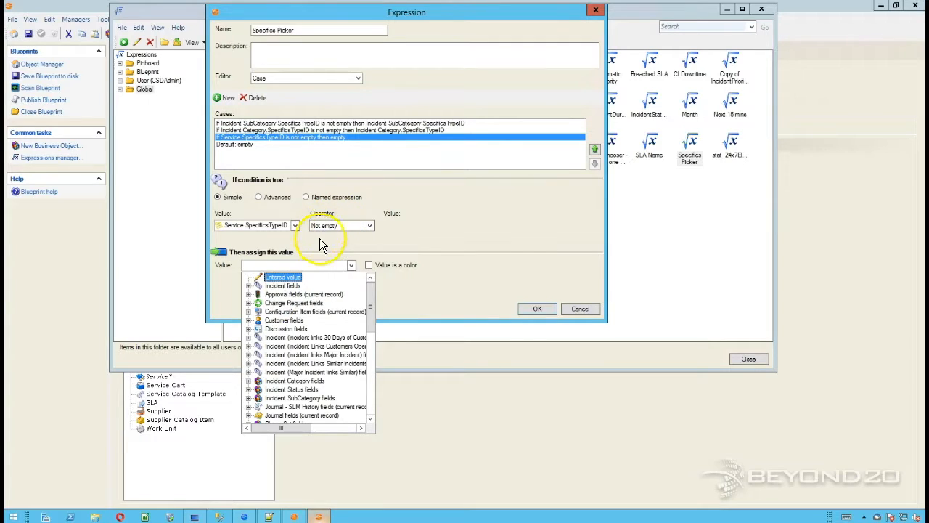
pyautogui.scroll(-10, 275, 341)
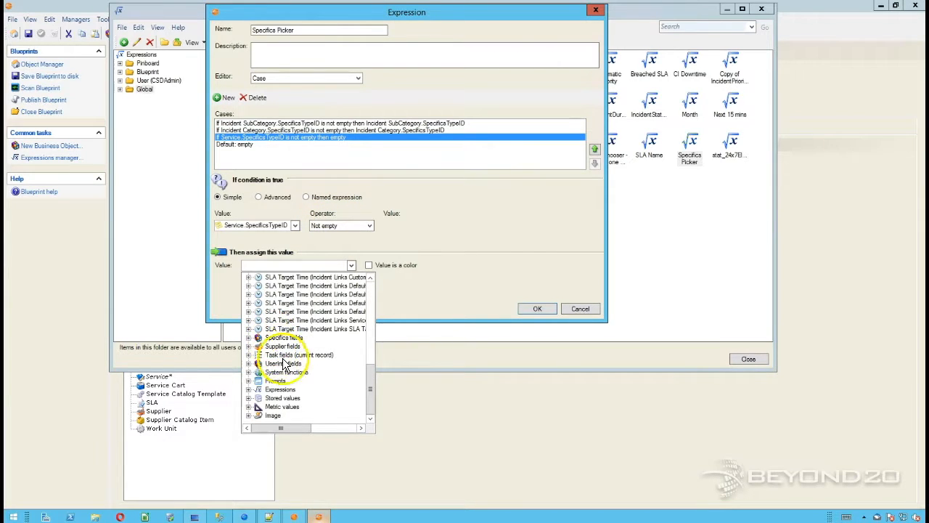
pyautogui.scroll(4, 281, 350)
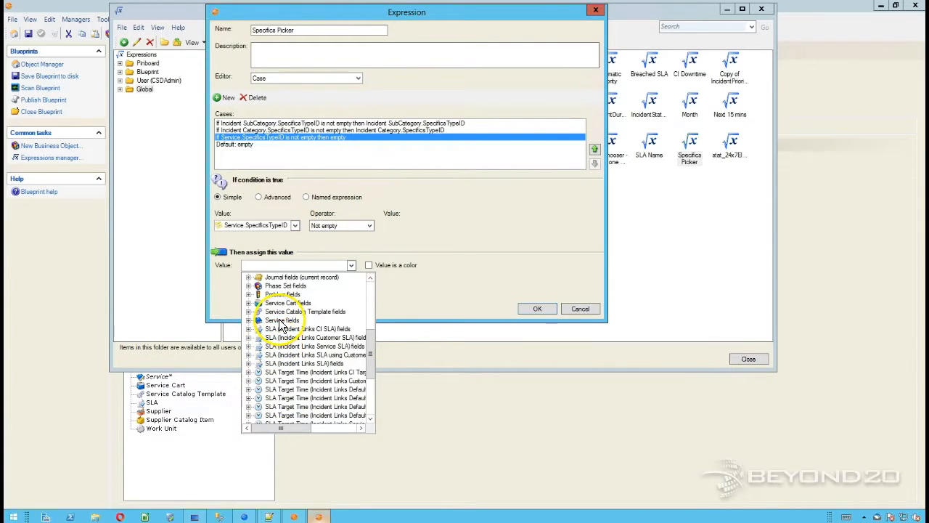
pyautogui.doubleClick(281, 322)
pyautogui.scroll(-2, 286, 354)
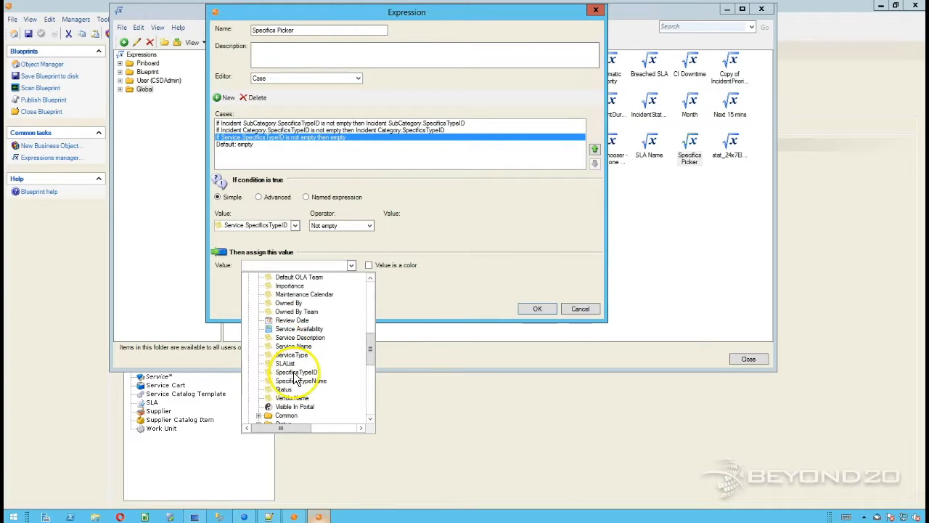
pyautogui.click(296, 372)
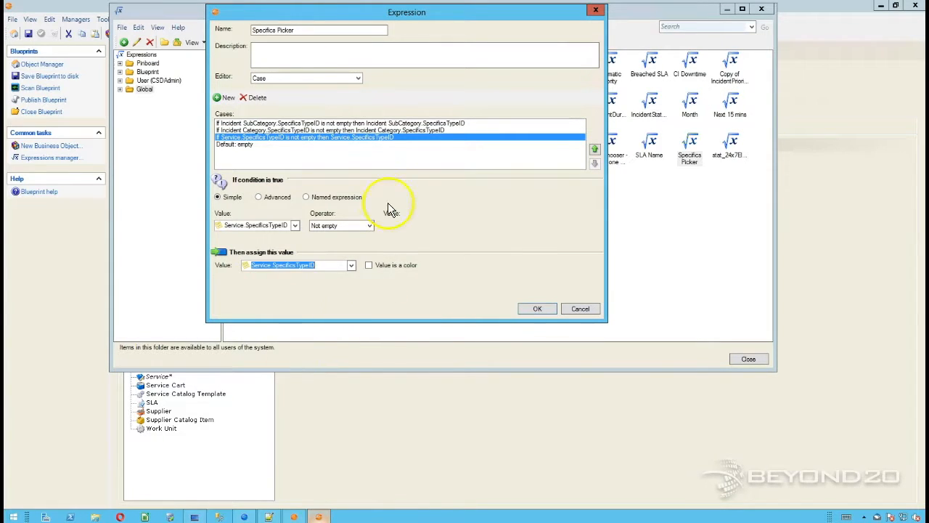
# Step: Examine the fourth case of the original Specifics Picker expression in Cherwell 8 and return to the Cherwell 7 expression
pyautogui.click(293, 517)
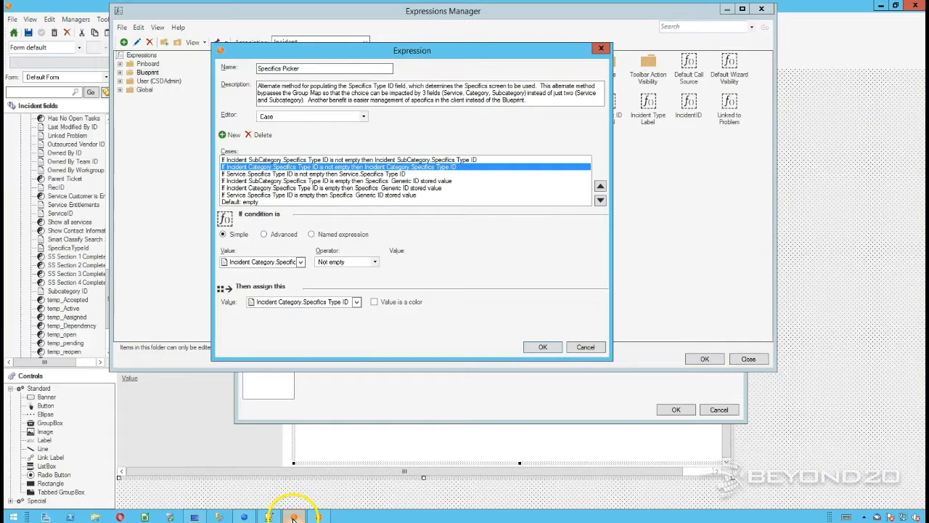
pyautogui.click(247, 181)
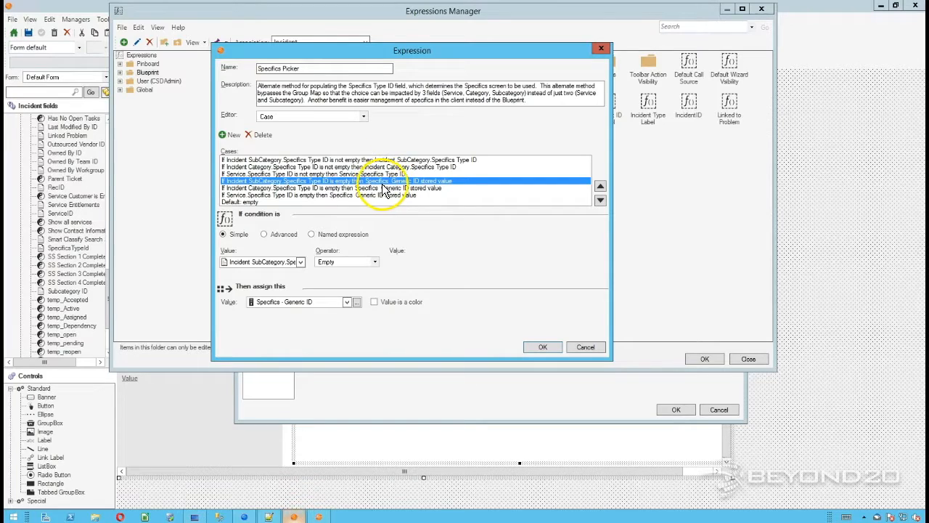
pyautogui.click(317, 514)
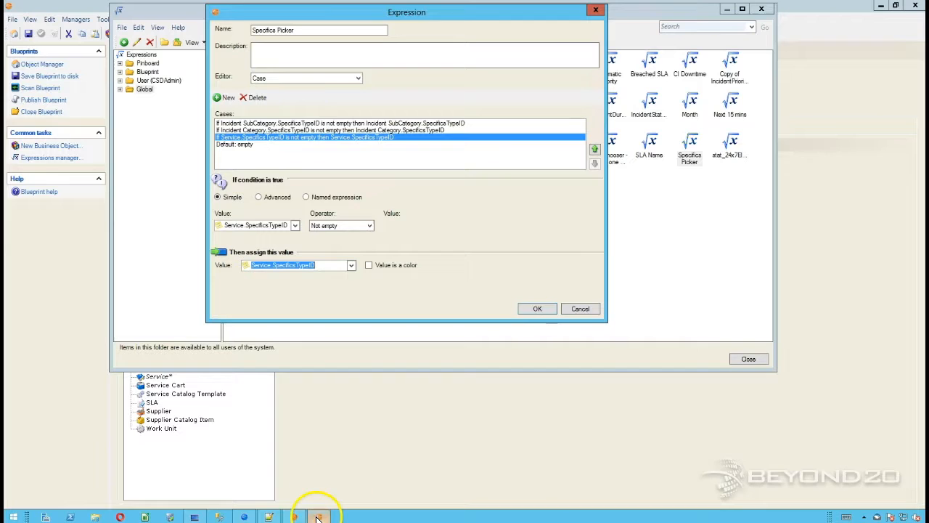
# Step: Add a fourth case to the expression with the condition that Incident SubCategory.SpecificsTypeID is empty
pyautogui.click(224, 97)
pyautogui.click(295, 225)
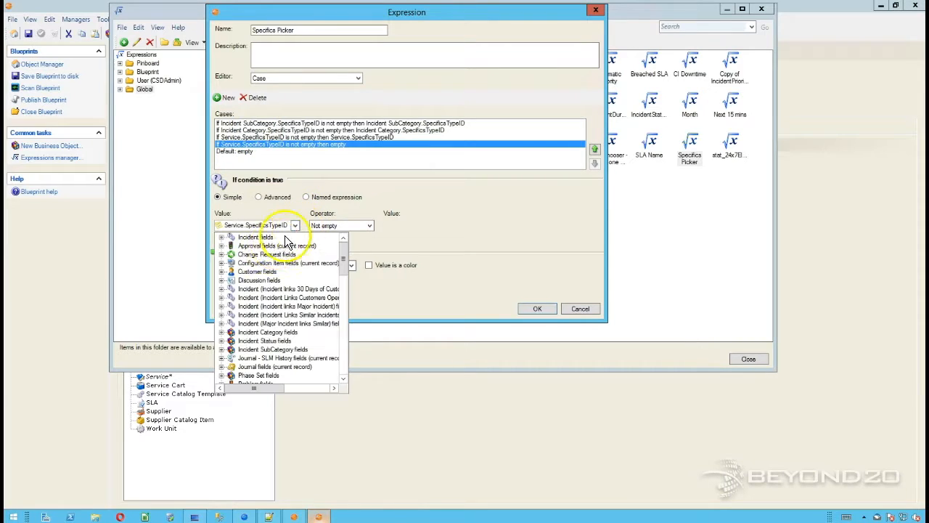
pyautogui.scroll(-1, 254, 299)
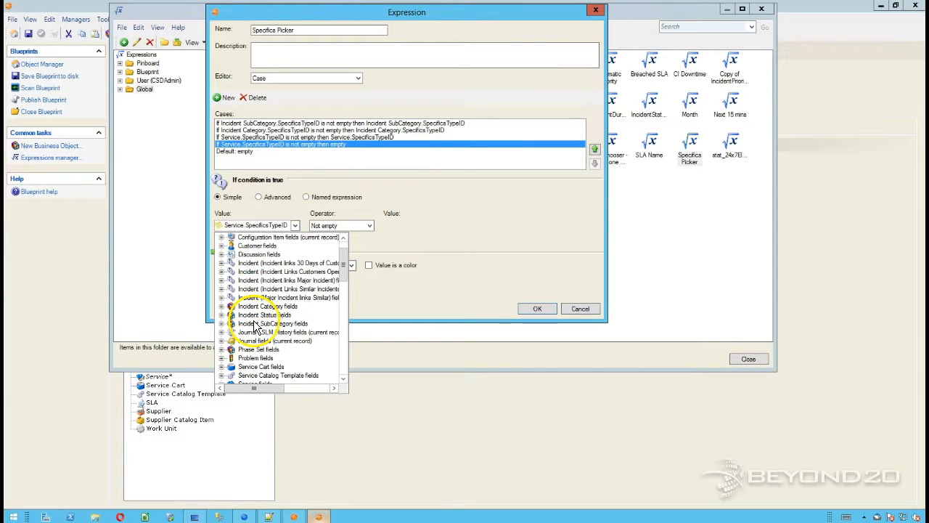
pyautogui.doubleClick(269, 323)
pyautogui.scroll(-3, 255, 320)
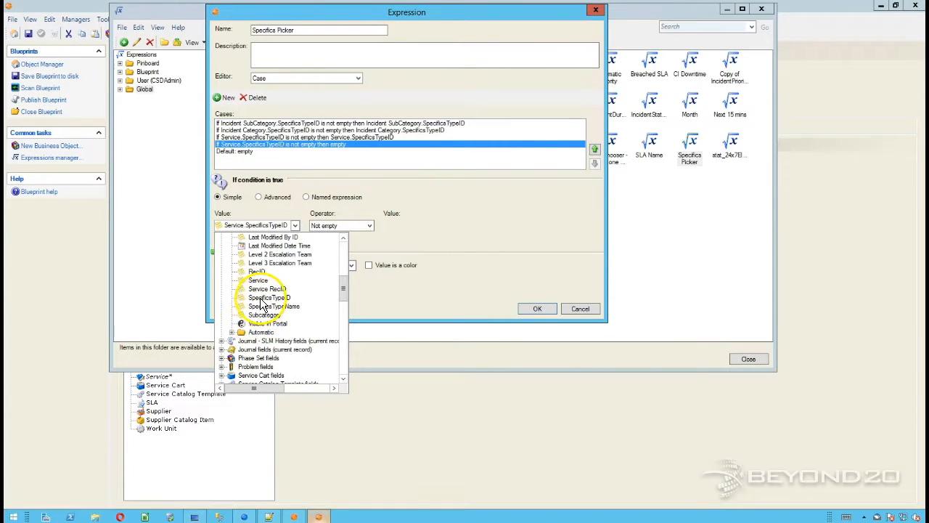
pyautogui.click(265, 298)
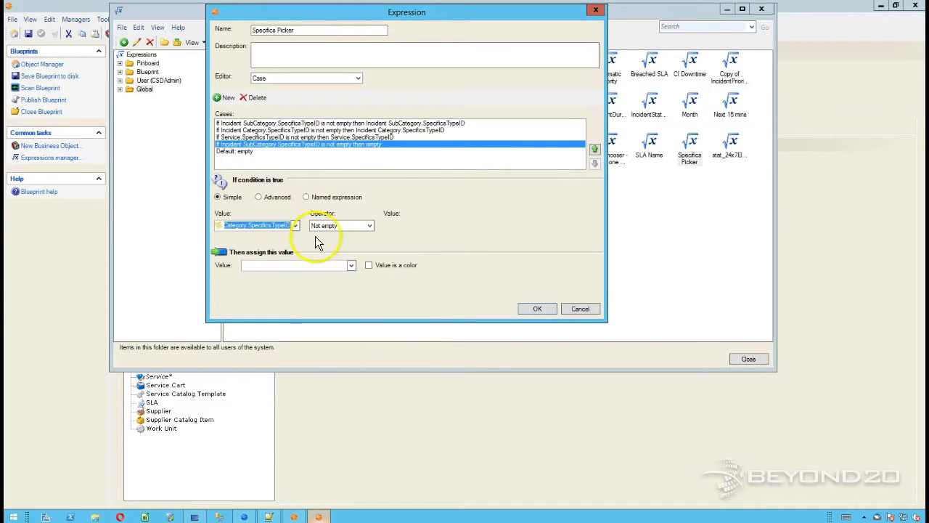
pyautogui.click(334, 226)
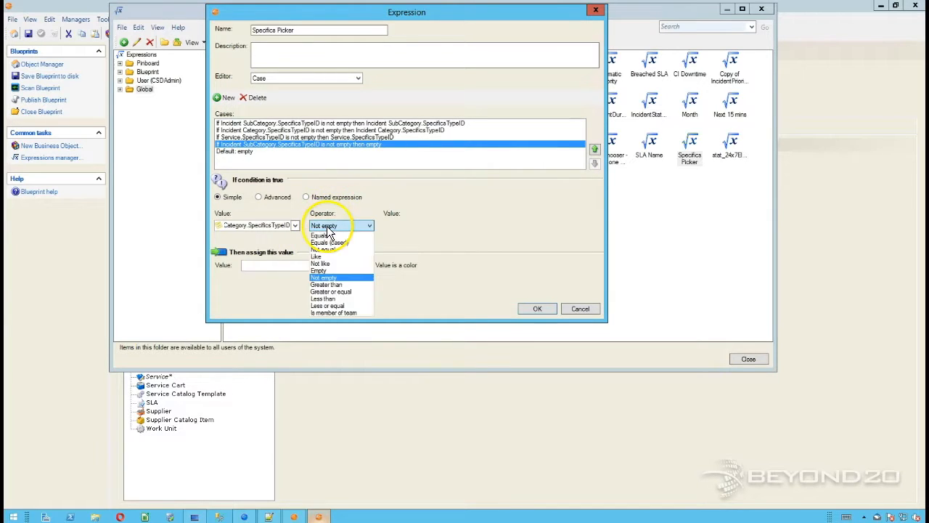
pyautogui.click(330, 271)
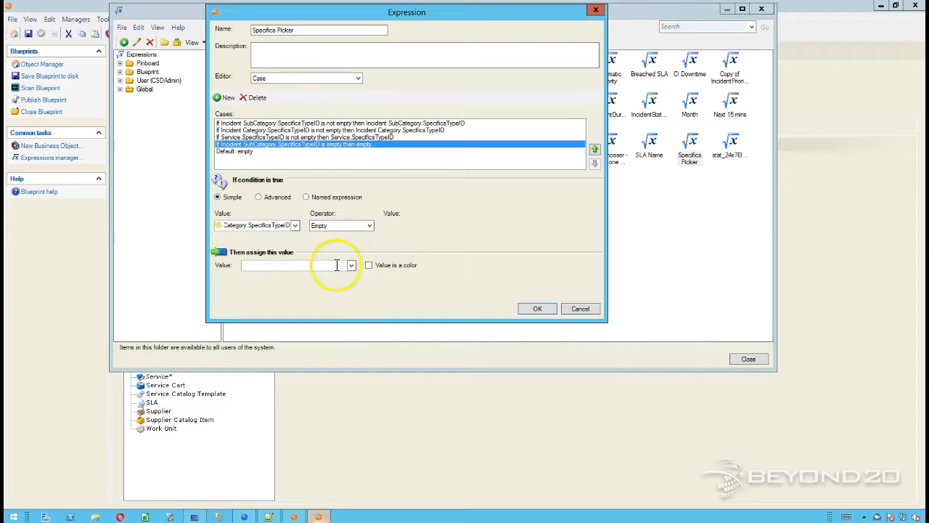
# Step: Assign the stored value Specifics - Generic ID as the result of the fourth case
pyautogui.click(352, 266)
pyautogui.scroll(-8, 301, 334)
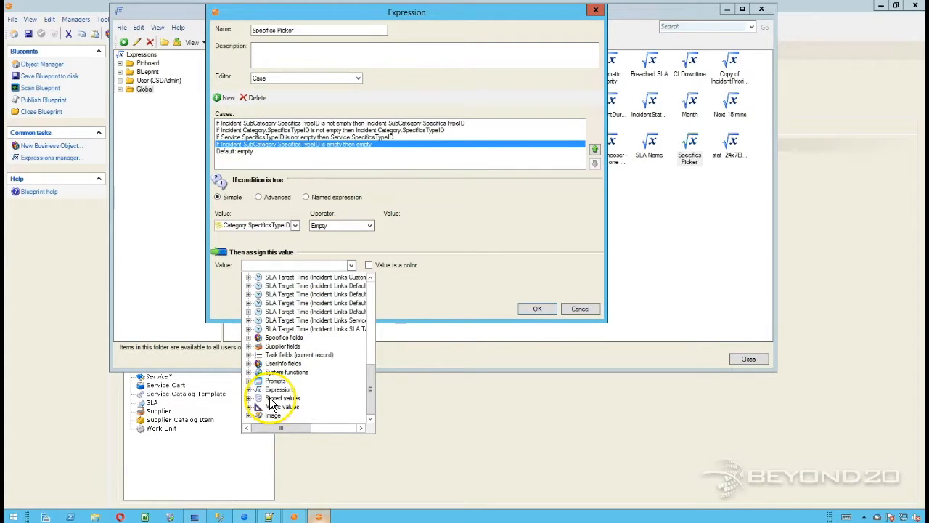
pyautogui.doubleClick(273, 399)
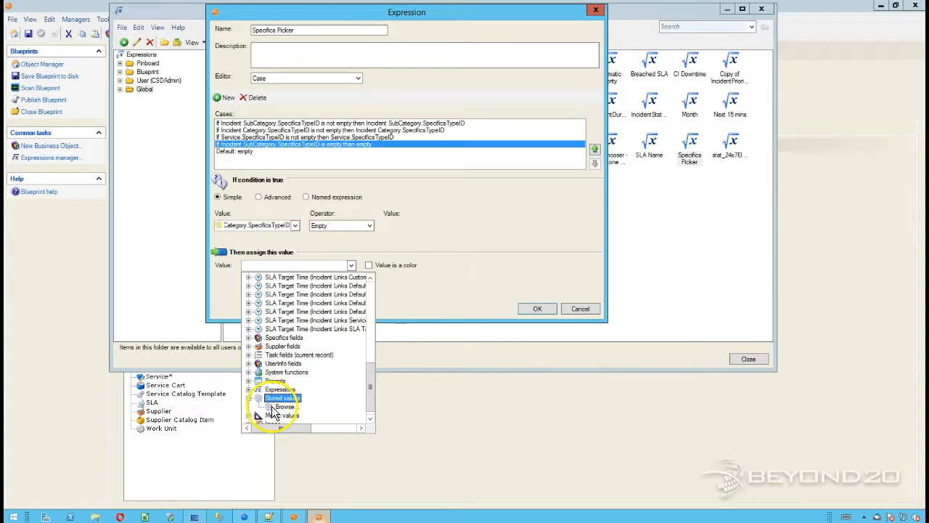
pyautogui.click(284, 407)
pyautogui.click(609, 214)
pyautogui.doubleClick(609, 214)
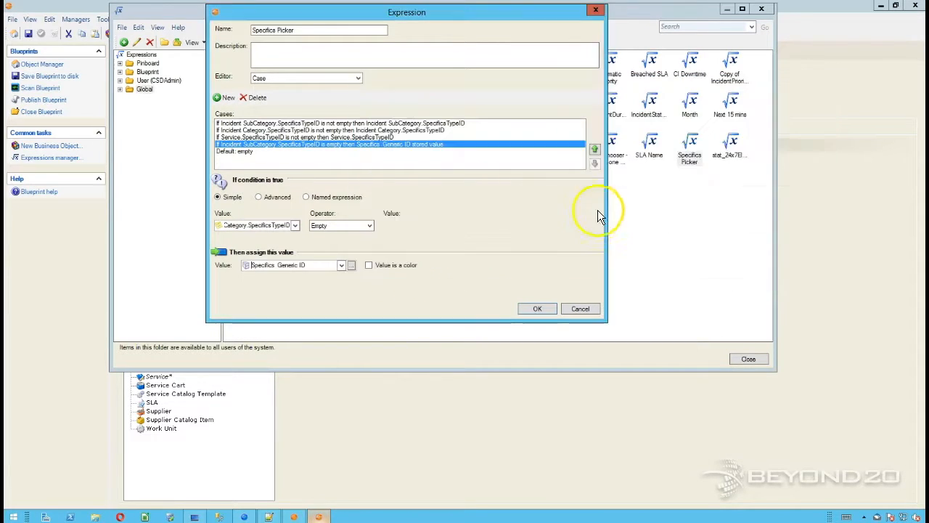
# Step: Add a fifth case to the expression with the condition that Incident Category.SpecificsTypeID is empty
pyautogui.click(225, 99)
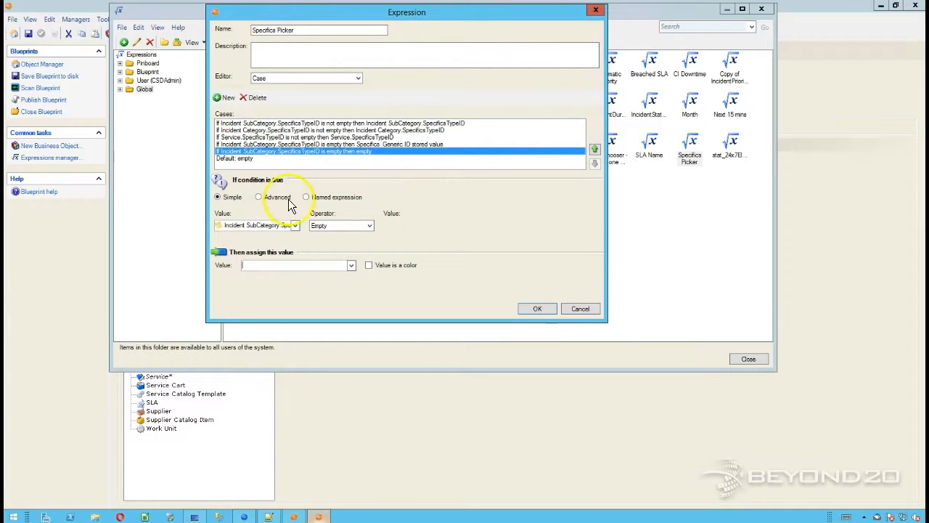
pyautogui.click(295, 226)
pyautogui.scroll(-3, 268, 290)
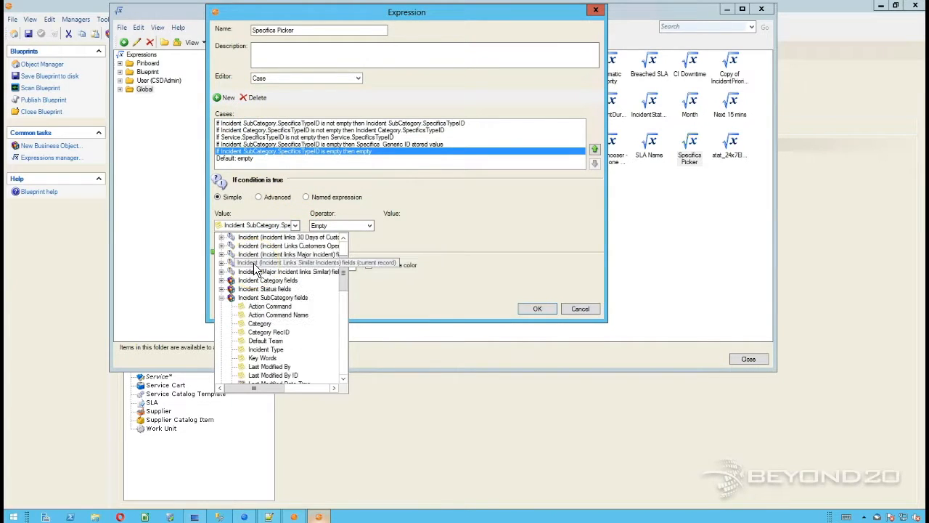
pyautogui.doubleClick(268, 298)
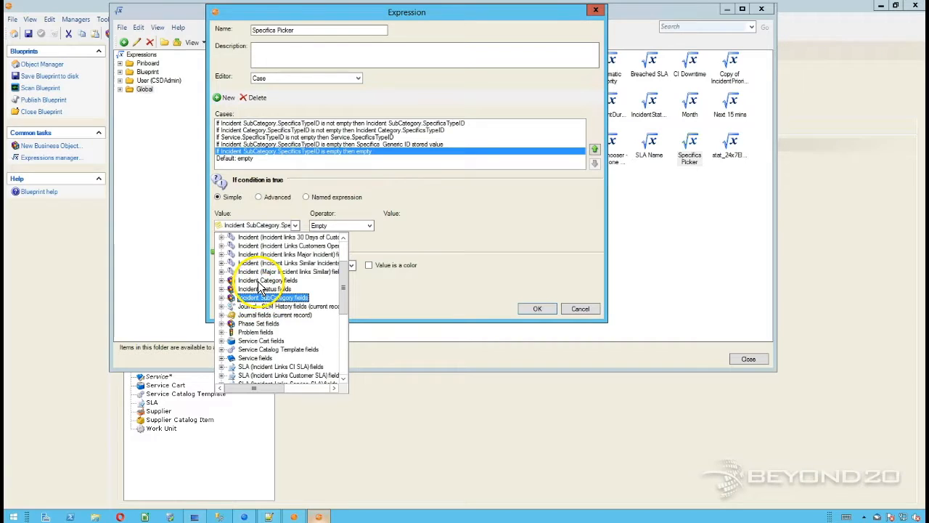
pyautogui.doubleClick(267, 280)
pyautogui.doubleClick(269, 332)
# Step: Assign the stored value Specifics - Generic ID as the result of the fifth case
pyautogui.click(351, 266)
pyautogui.scroll(-6, 305, 341)
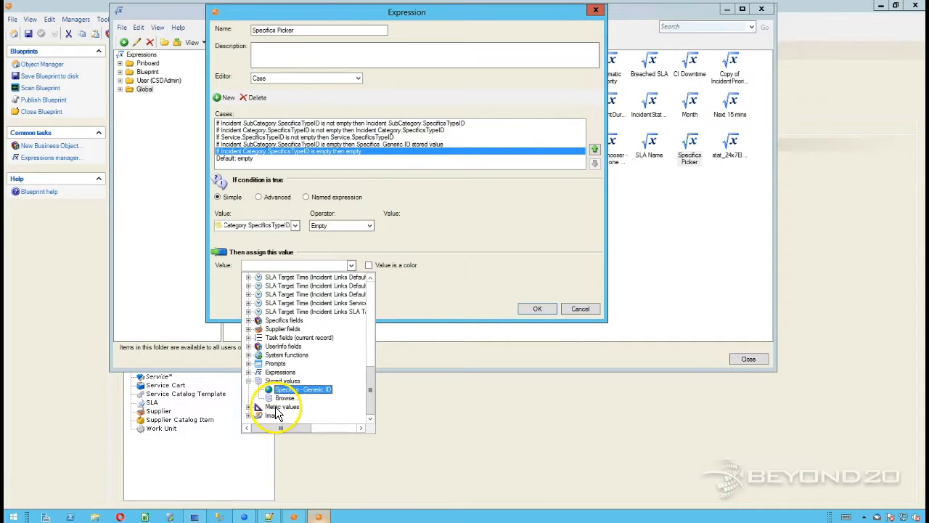
pyautogui.scroll(2, 281, 392)
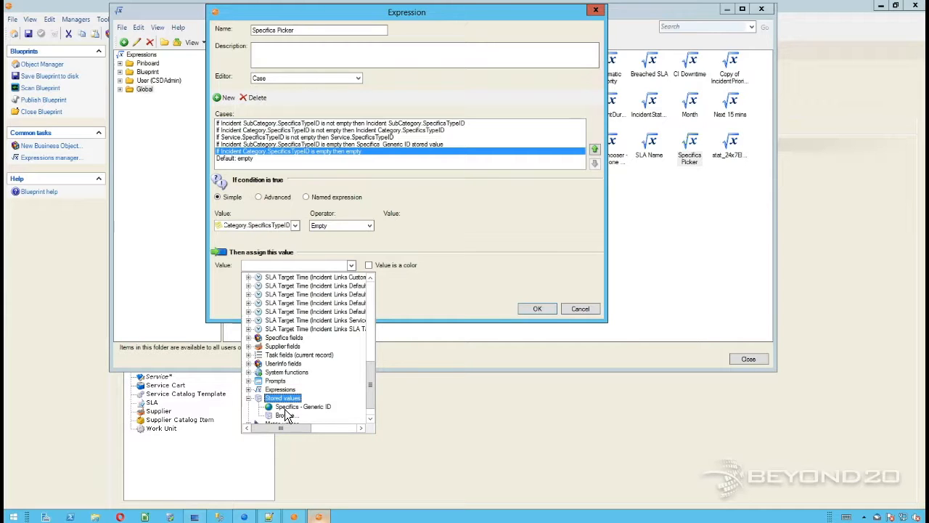
pyautogui.click(286, 407)
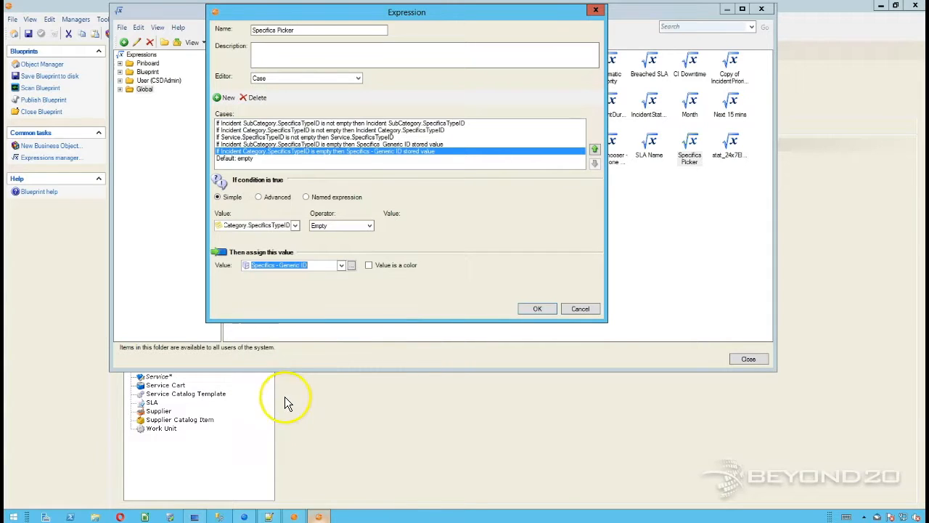
# Step: Add a sixth case to the expression with the condition that Service.SpecificsTypeID is empty
pyautogui.click(220, 97)
pyautogui.click(294, 225)
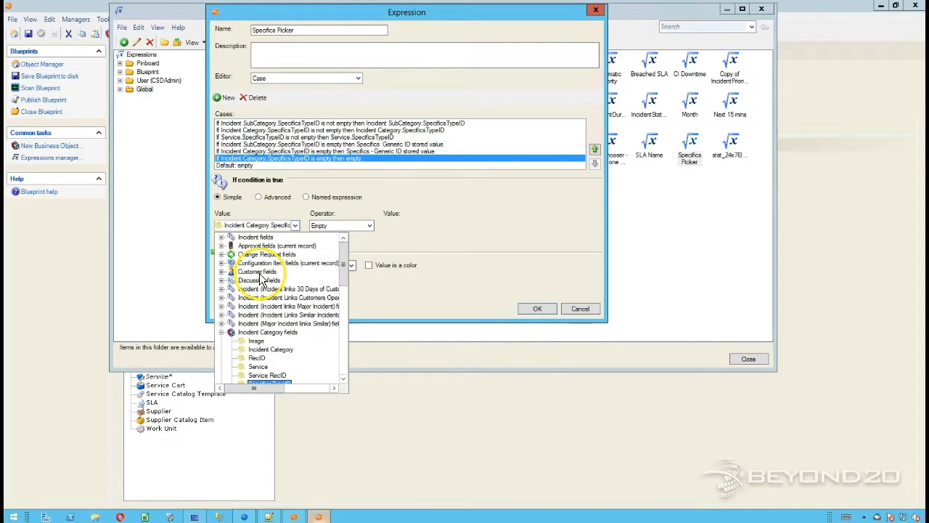
pyautogui.scroll(-10, 261, 305)
pyautogui.scroll(3, 262, 287)
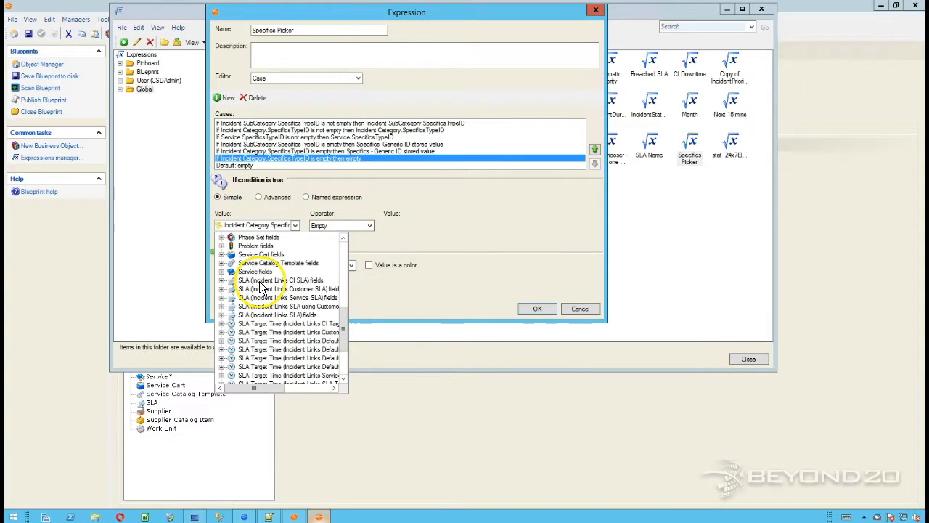
pyautogui.doubleClick(255, 272)
pyautogui.scroll(-3, 268, 290)
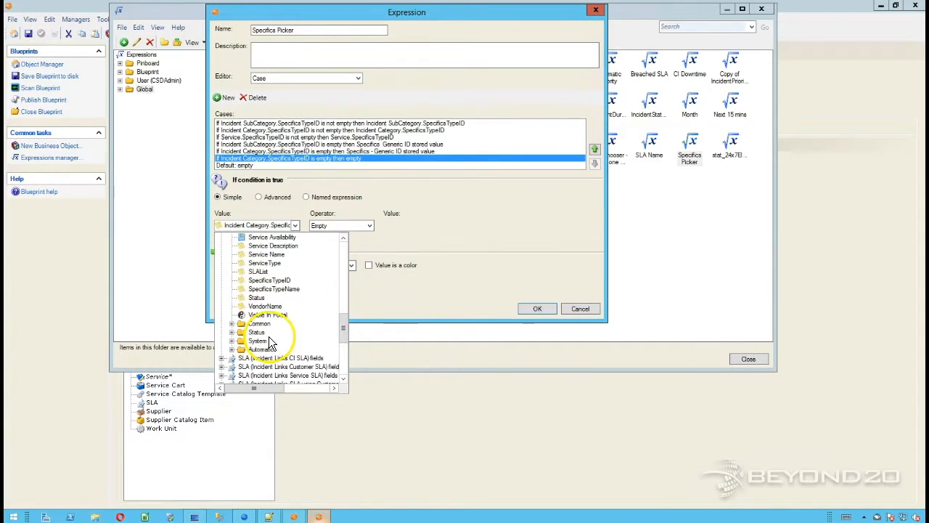
pyautogui.click(270, 280)
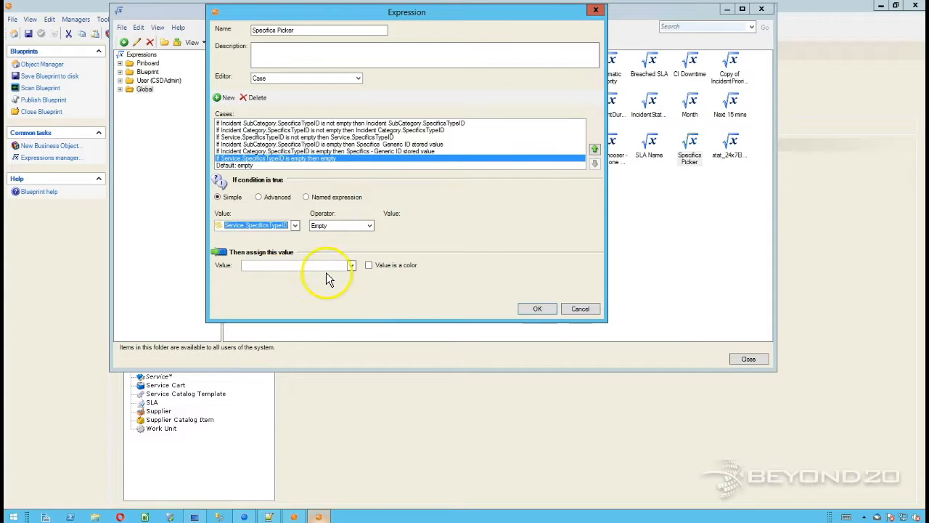
# Step: Assign the stored value Specifics - Generic ID as the result of the sixth case
pyautogui.click(351, 267)
pyautogui.scroll(-5, 305, 341)
pyautogui.doubleClick(276, 380)
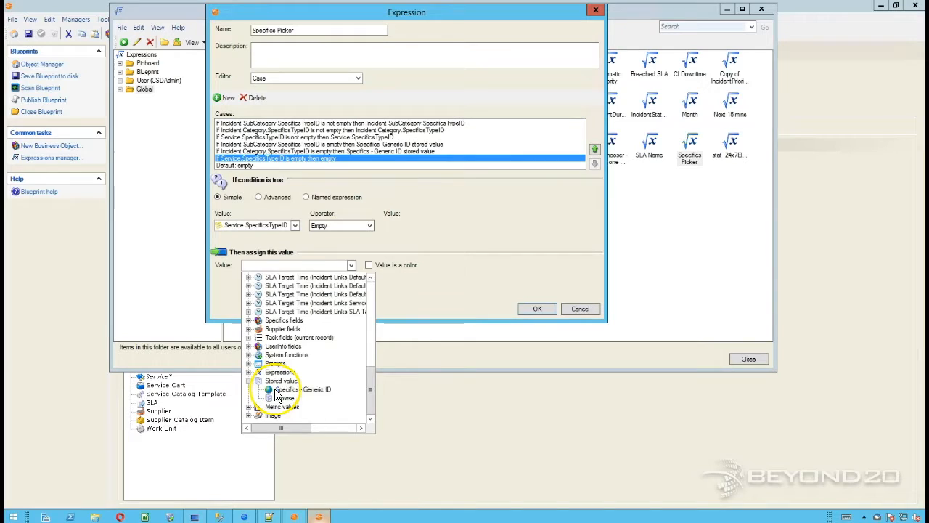
pyautogui.click(301, 389)
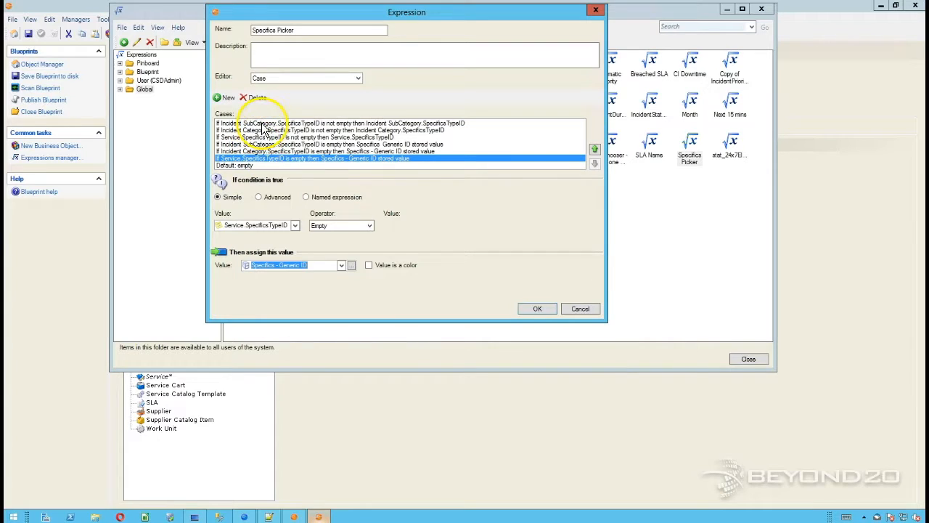
# Step: Compare the first case with its counterpart in the Cherwell 8 Specifics Picker expression and close the Cherwell 8 expression
pyautogui.click(266, 123)
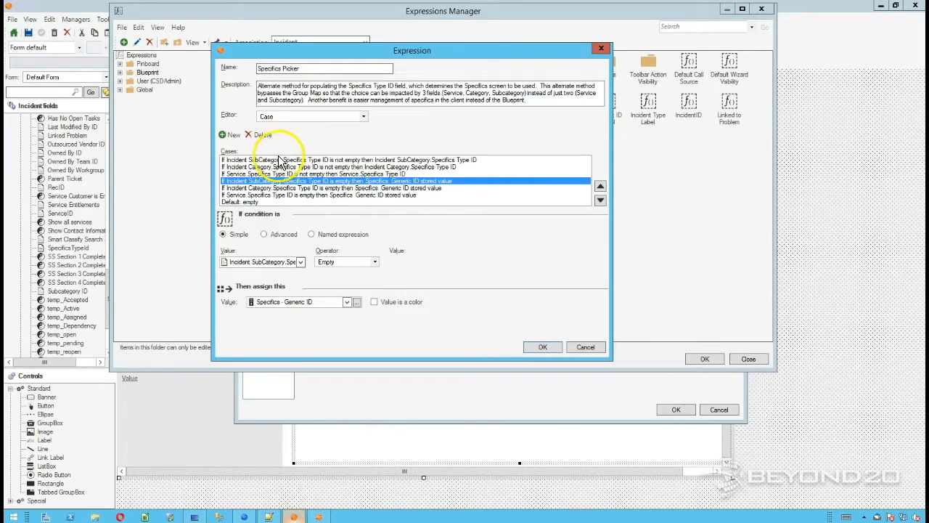
pyautogui.click(278, 159)
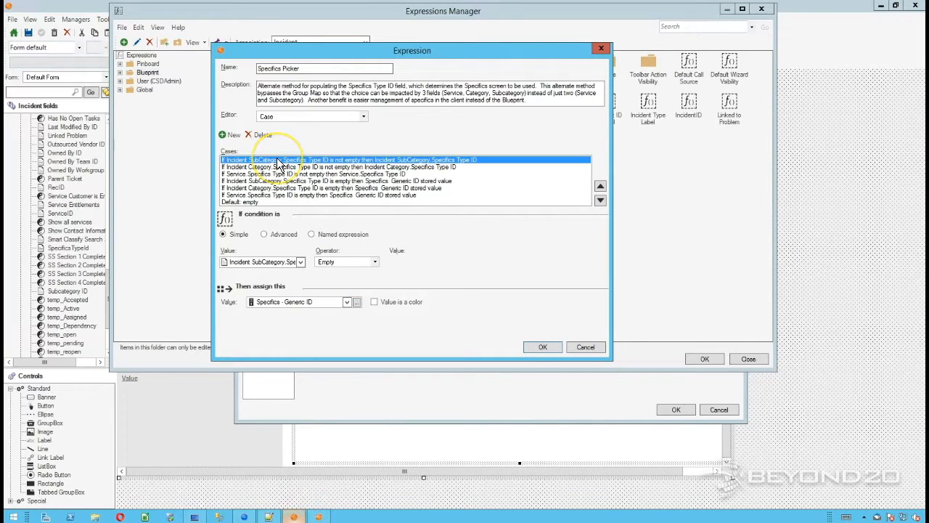
pyautogui.click(544, 348)
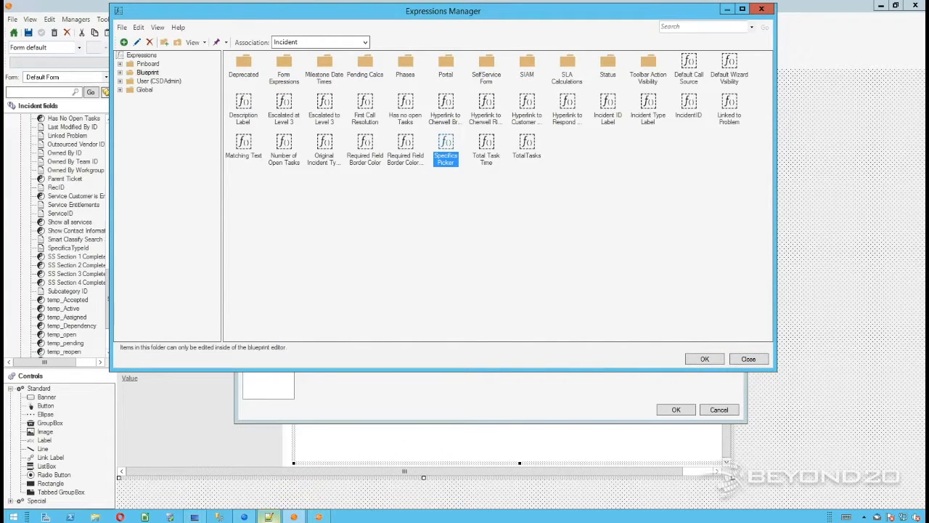
# Step: Return to the Cherwell 7 administrator, save the Specifics Picker expression and close the expressions manager
pyautogui.click(322, 514)
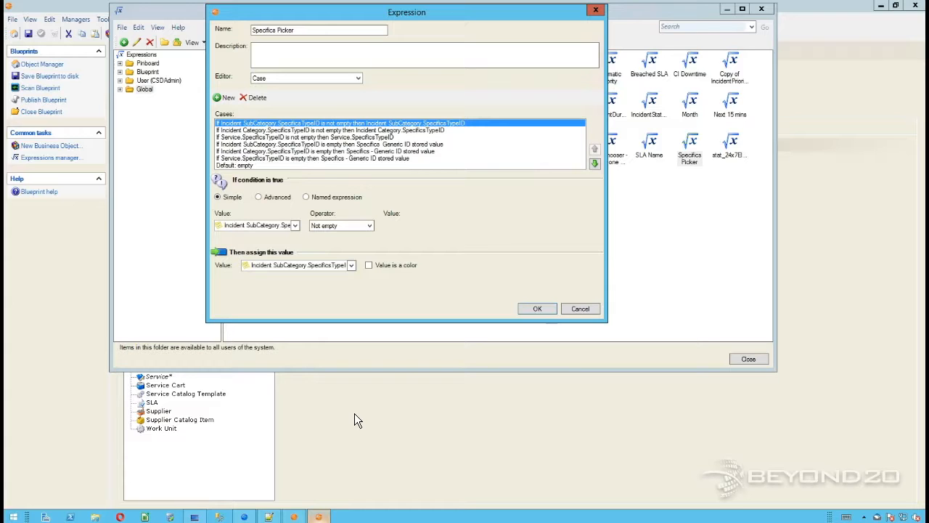
pyautogui.click(525, 309)
pyautogui.click(736, 364)
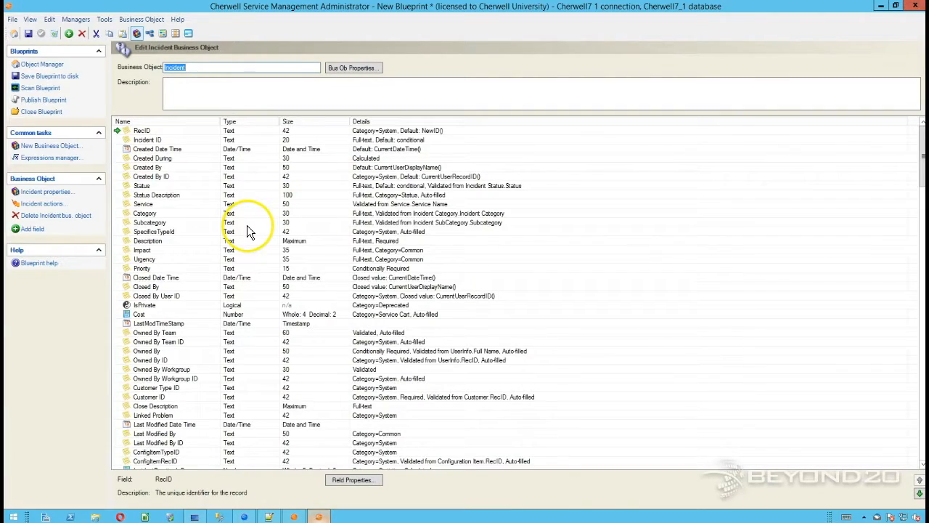
# Step: Sort the Incident object's fields by name in descending order, locate the SpecificsTypeId field and check its general properties
pyautogui.click(247, 225)
pyautogui.scroll(-12, 247, 225)
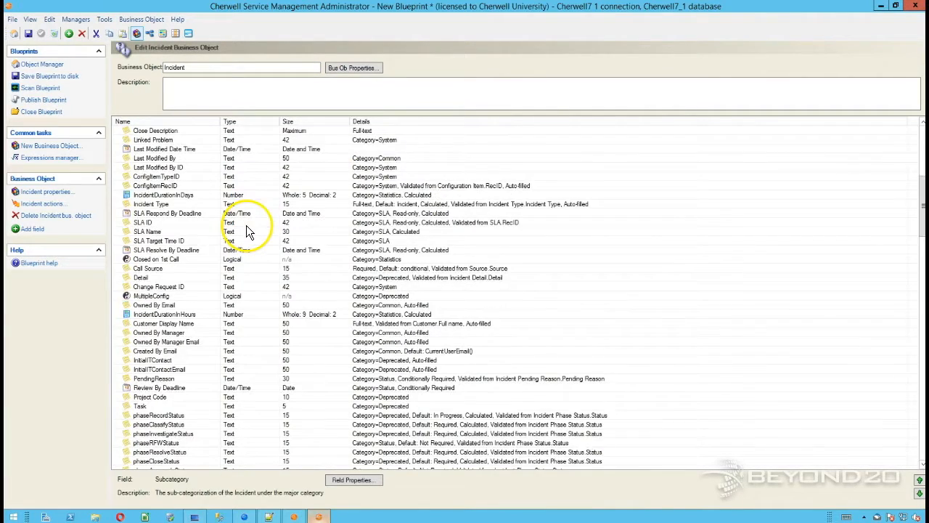
pyautogui.scroll(-11, 232, 240)
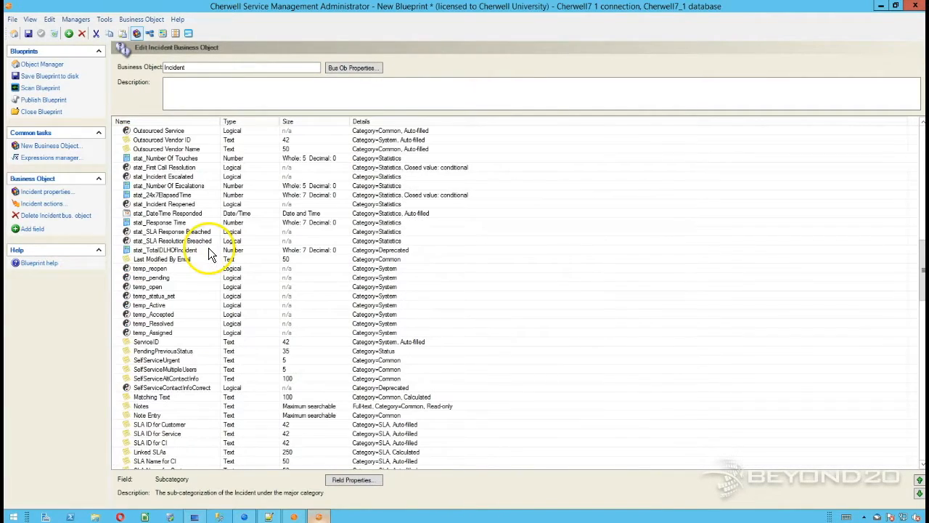
pyautogui.click(157, 122)
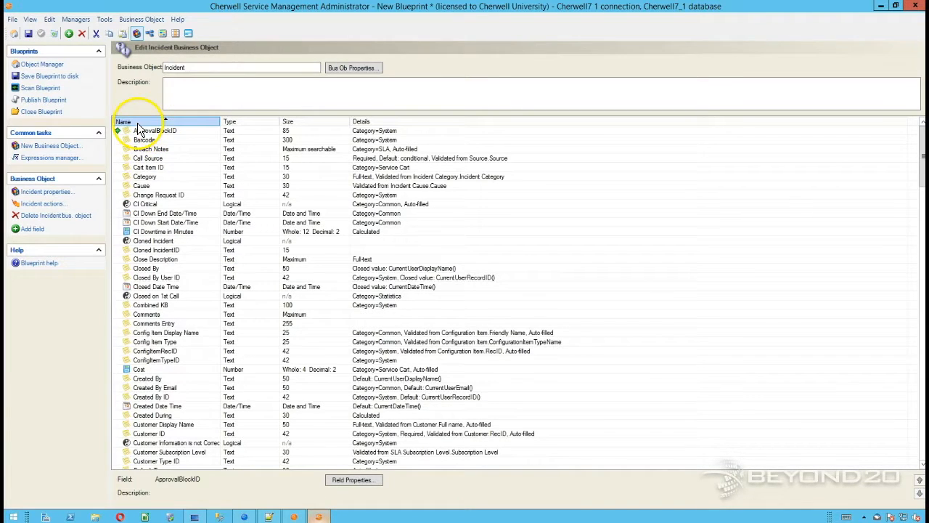
pyautogui.click(134, 121)
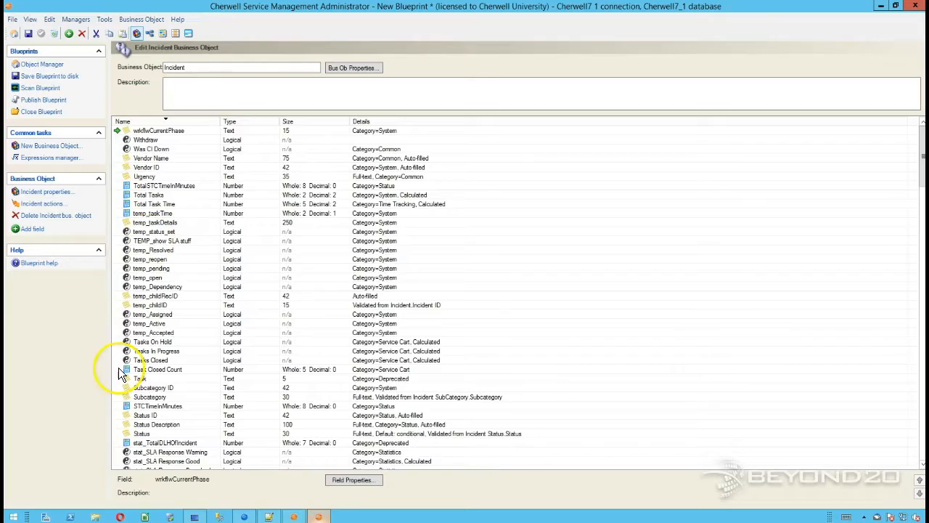
pyautogui.scroll(-15, 170, 369)
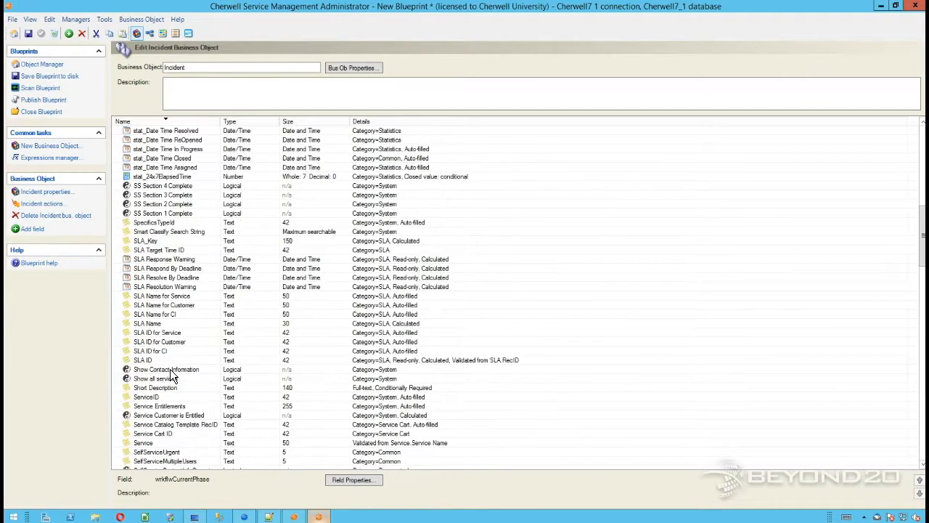
pyautogui.scroll(8, 149, 232)
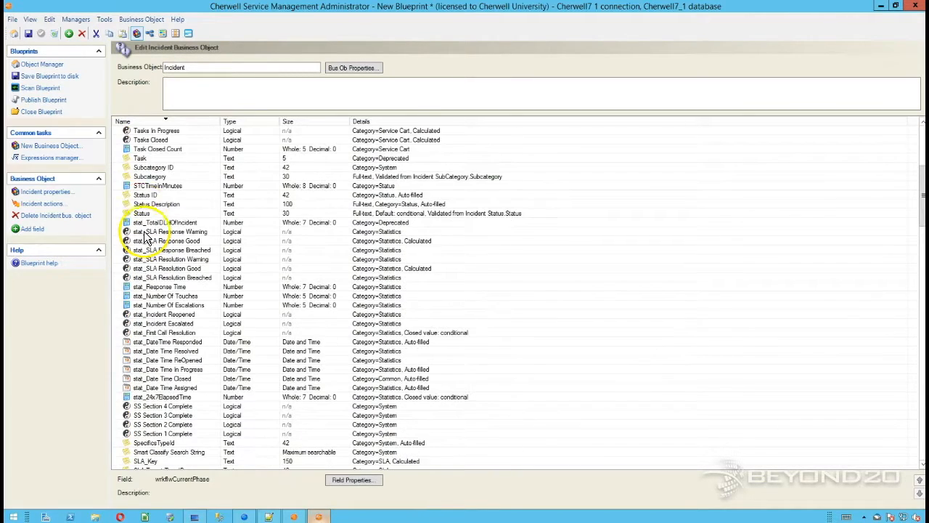
pyautogui.scroll(-3, 131, 196)
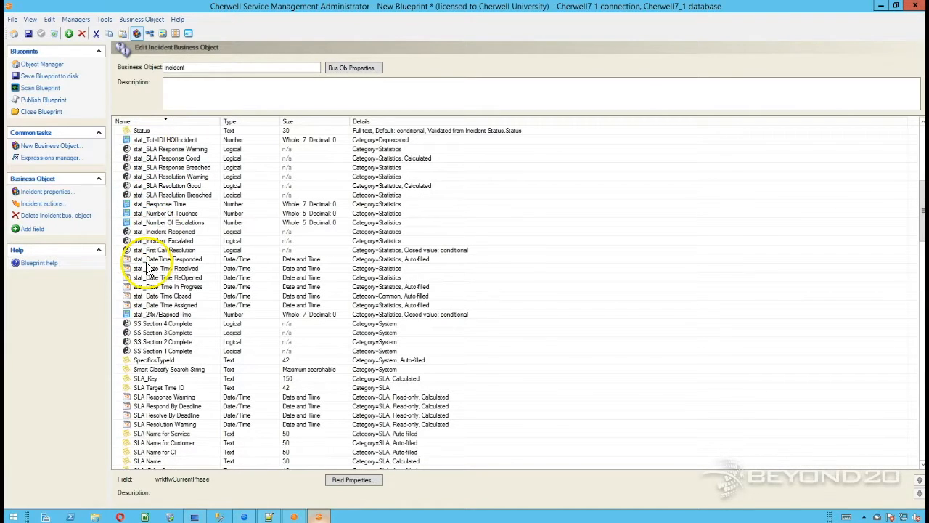
pyautogui.scroll(-2, 166, 320)
pyautogui.doubleClick(145, 305)
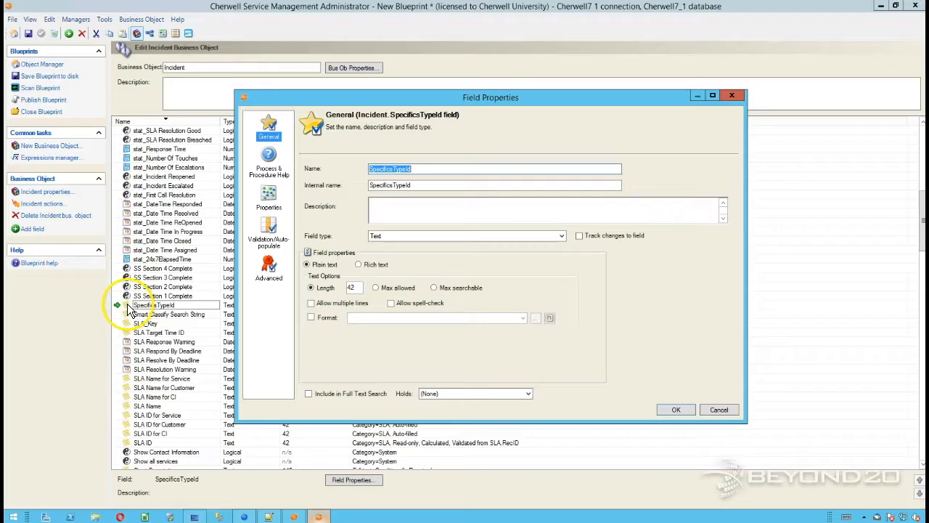
pyautogui.click(717, 410)
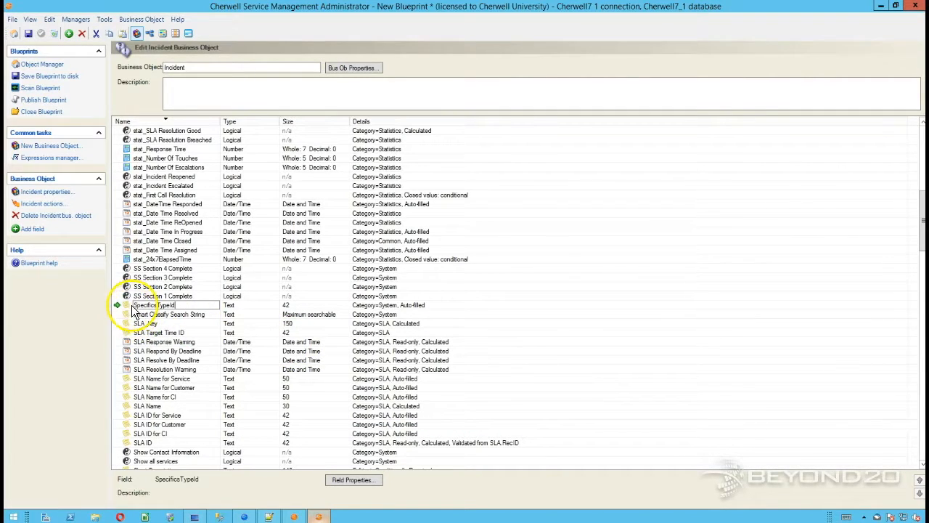
# Step: Turn off populating the Incident SpecificsTypeId field through the Specifics group map
pyautogui.doubleClick(125, 305)
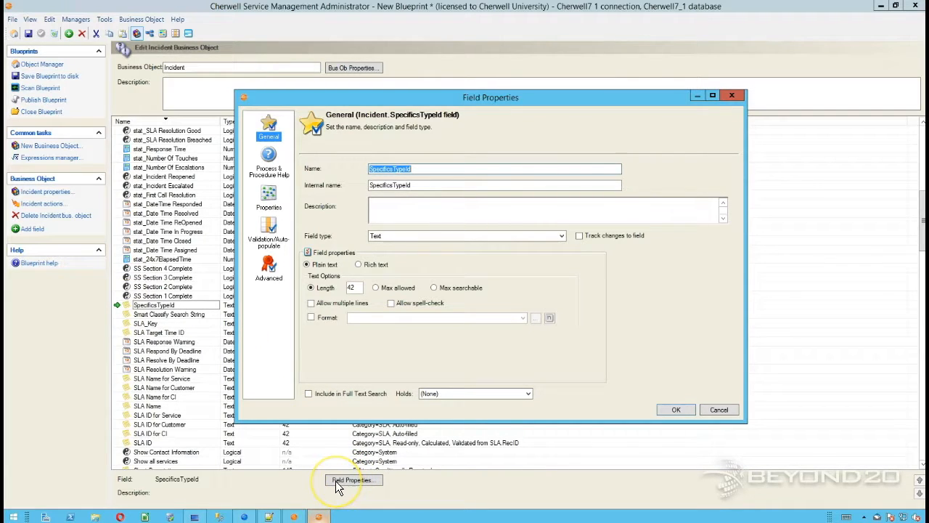
pyautogui.click(265, 243)
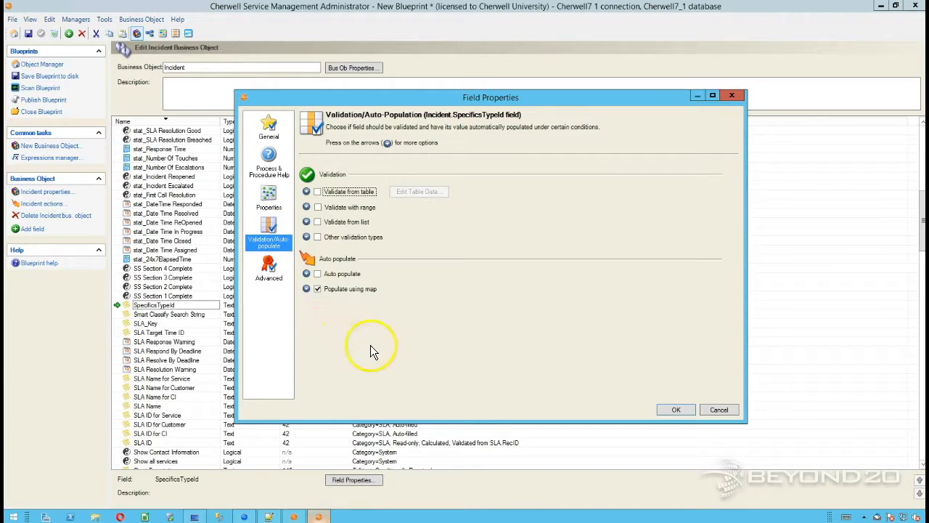
pyautogui.click(306, 288)
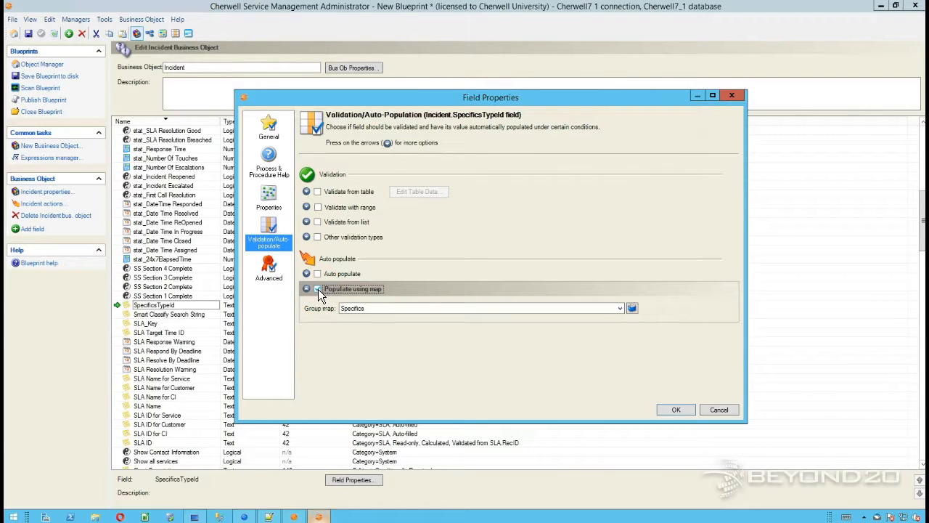
pyautogui.click(318, 288)
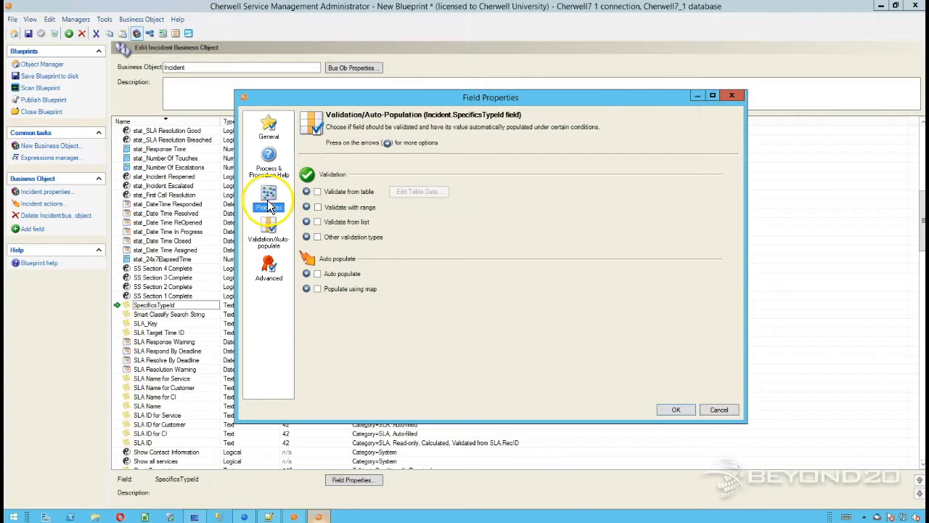
# Step: Make SpecificsTypeId a calculated value driven by the Specifics Picker expression and accept the field properties
pyautogui.click(269, 200)
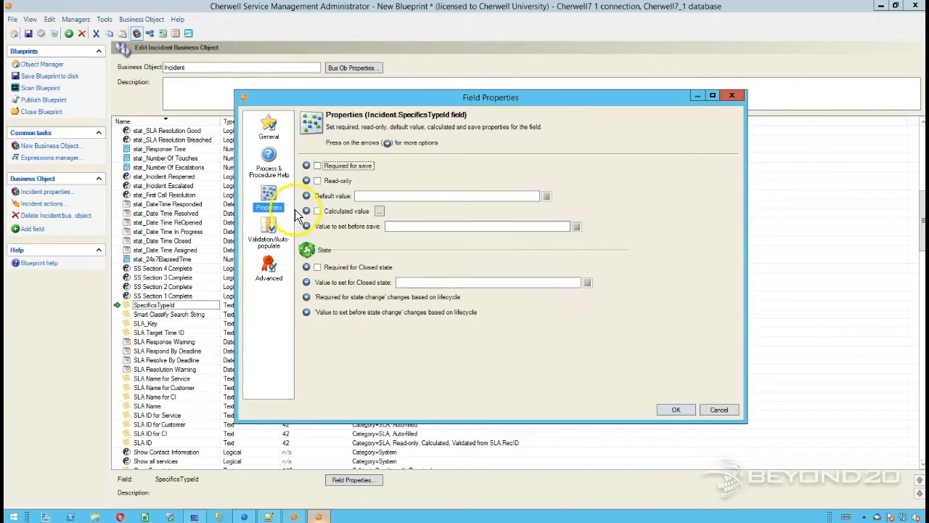
pyautogui.click(318, 211)
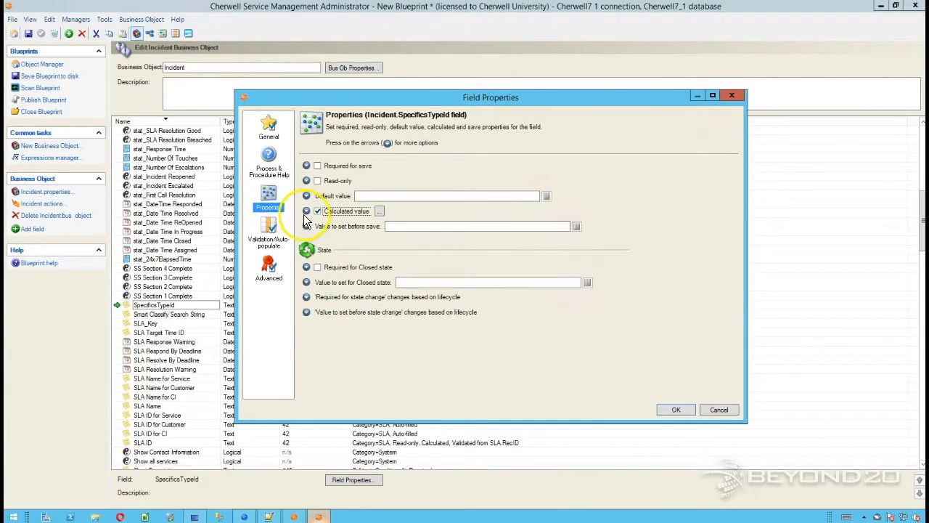
pyautogui.click(306, 211)
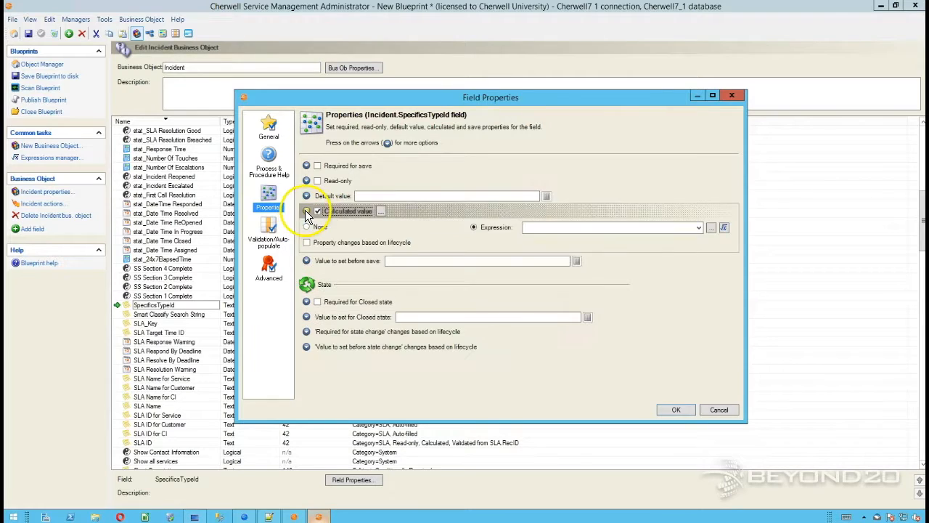
pyautogui.click(712, 231)
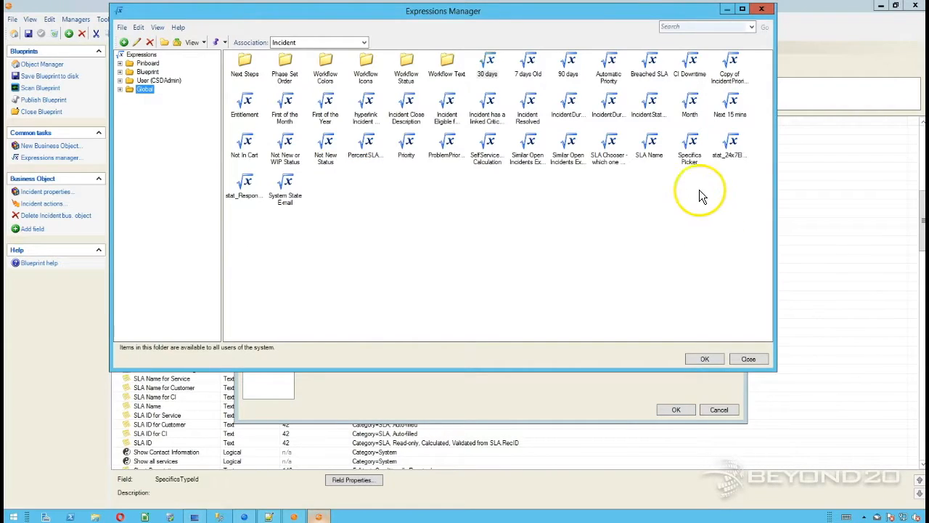
pyautogui.doubleClick(694, 147)
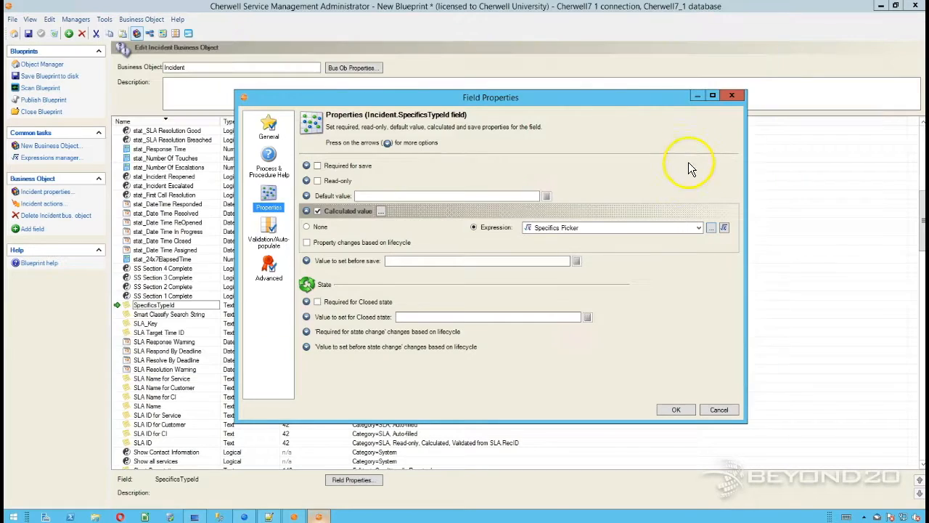
pyautogui.click(674, 410)
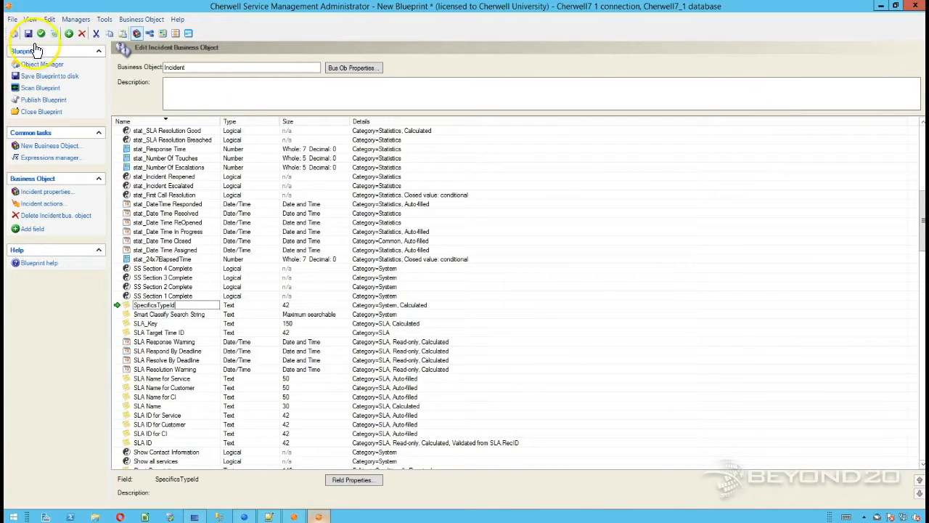
# Step: Open the data of the Incident SubCategory lookup table and show the One-Time Conference Setup record in a maximized window
pyautogui.click(16, 34)
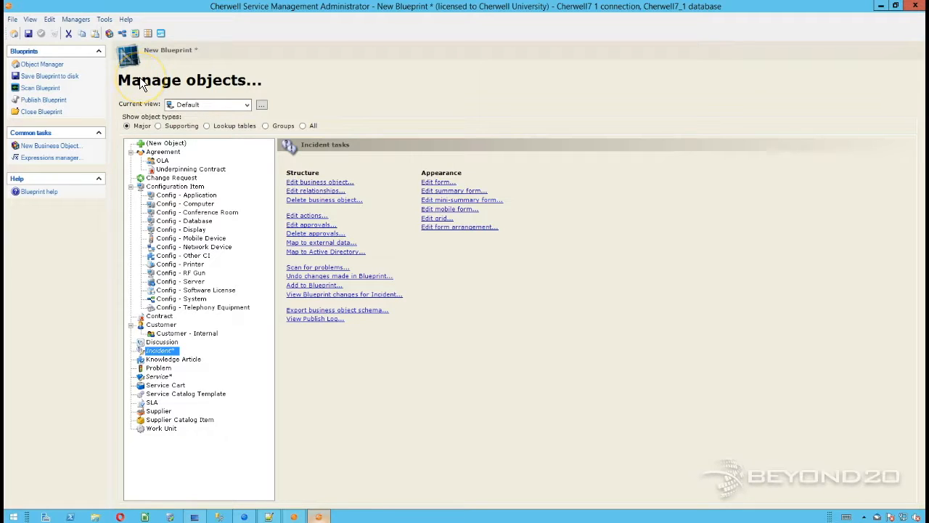
pyautogui.click(217, 129)
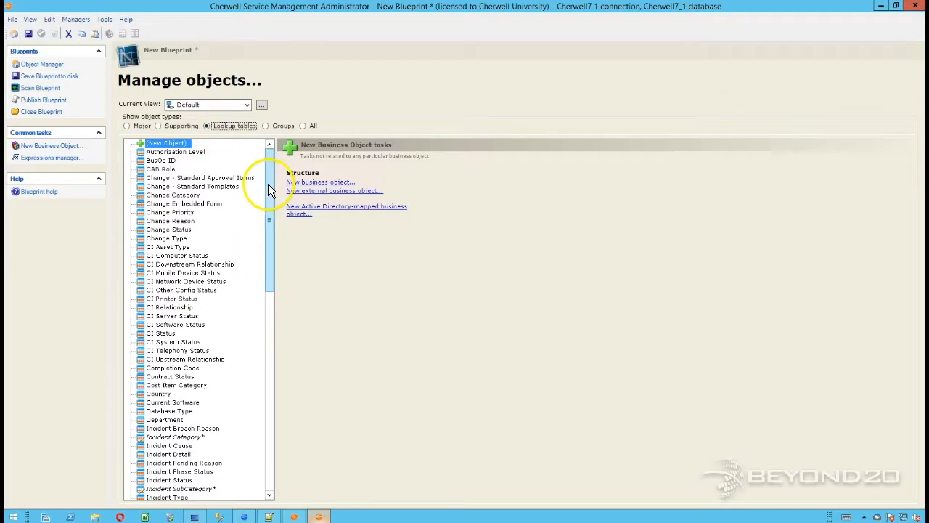
pyautogui.moveTo(268, 185); pyautogui.dragTo(249, 314)
pyautogui.click(166, 161)
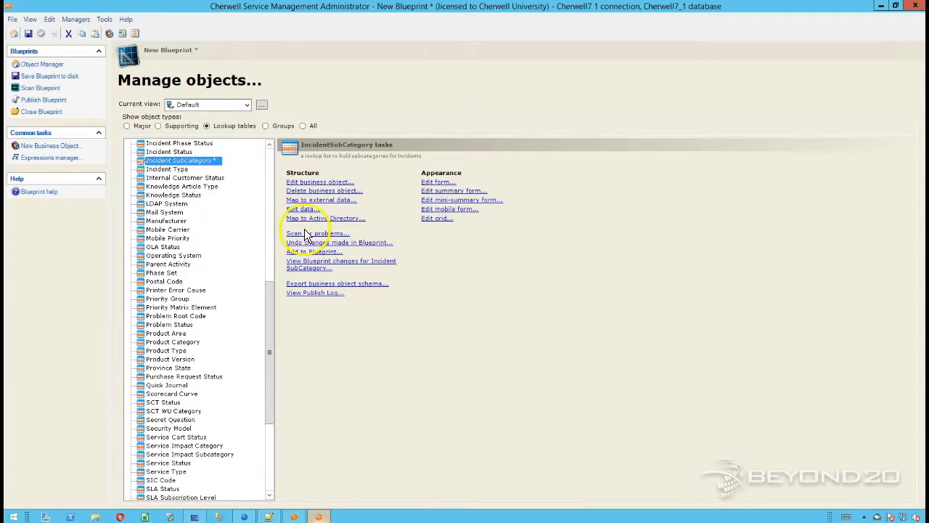
pyautogui.click(295, 210)
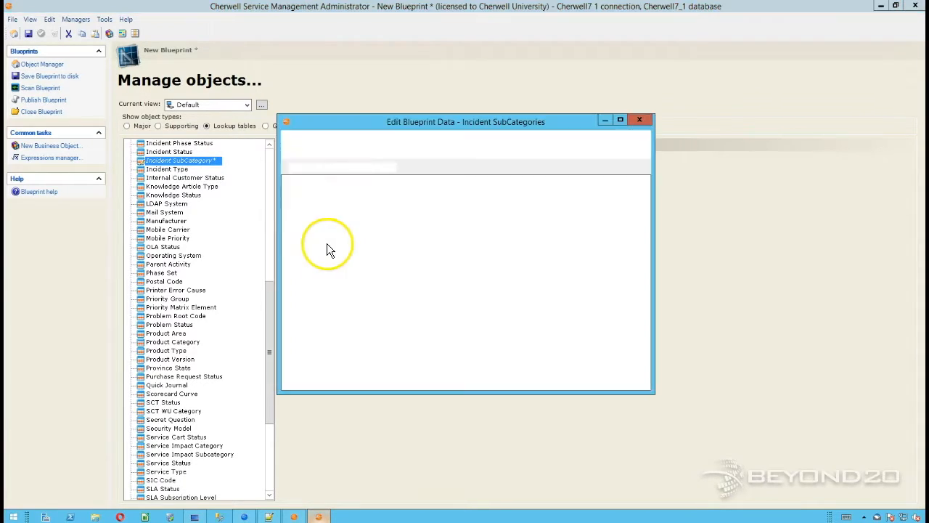
pyautogui.doubleClick(336, 251)
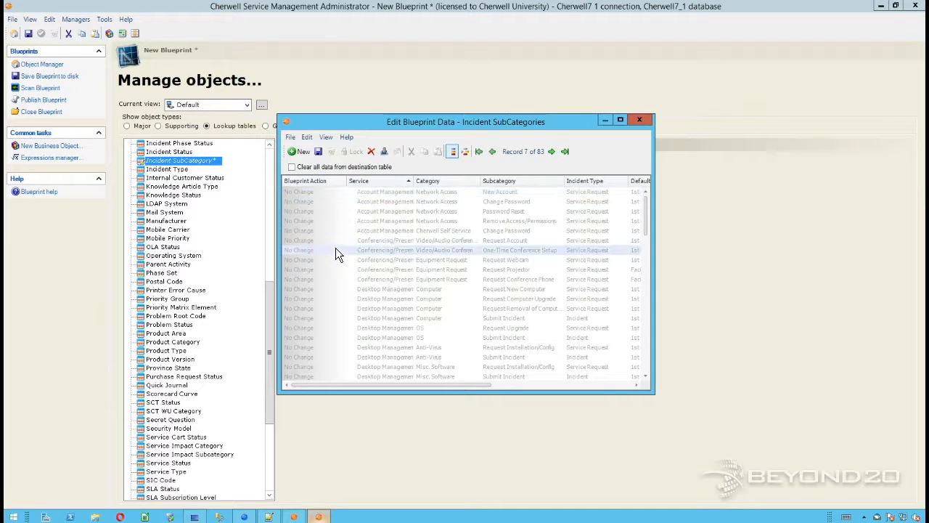
pyautogui.click(349, 126)
pyautogui.doubleClick(349, 126)
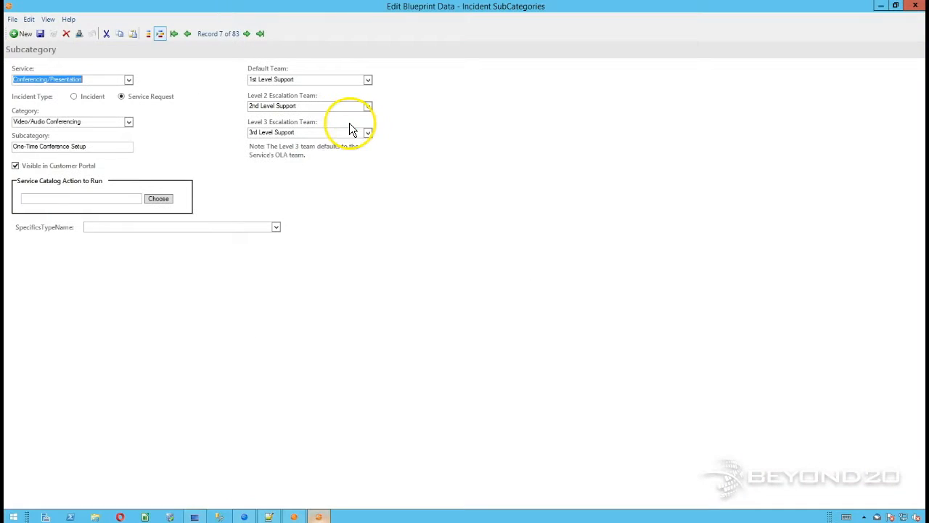
# Step: Review the specifics types available for the SpecificsTypeName of the One-Time Conference Setup subcategory without choosing one
pyautogui.click(268, 227)
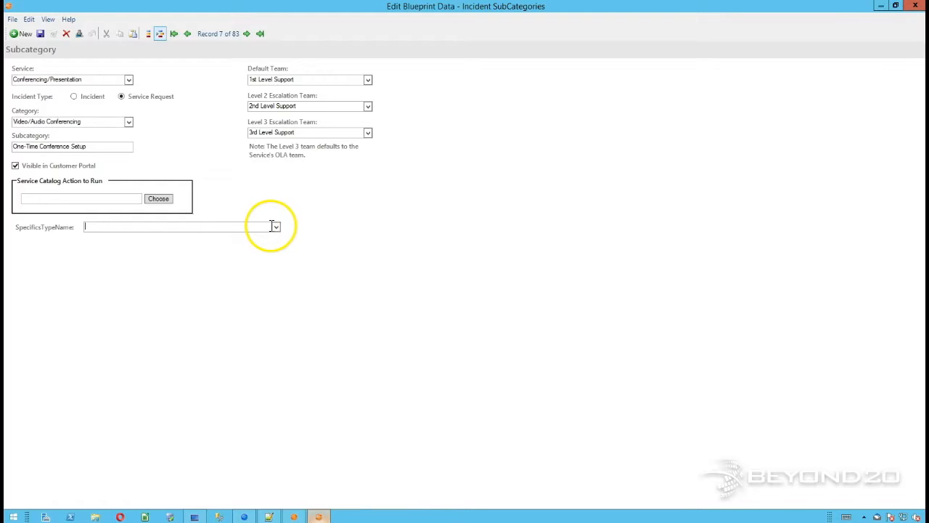
pyautogui.click(276, 227)
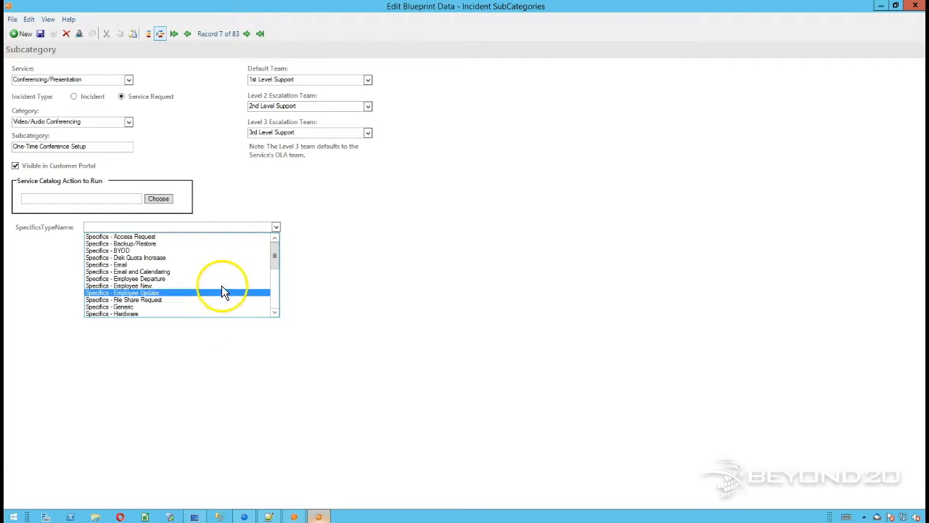
pyautogui.click(122, 226)
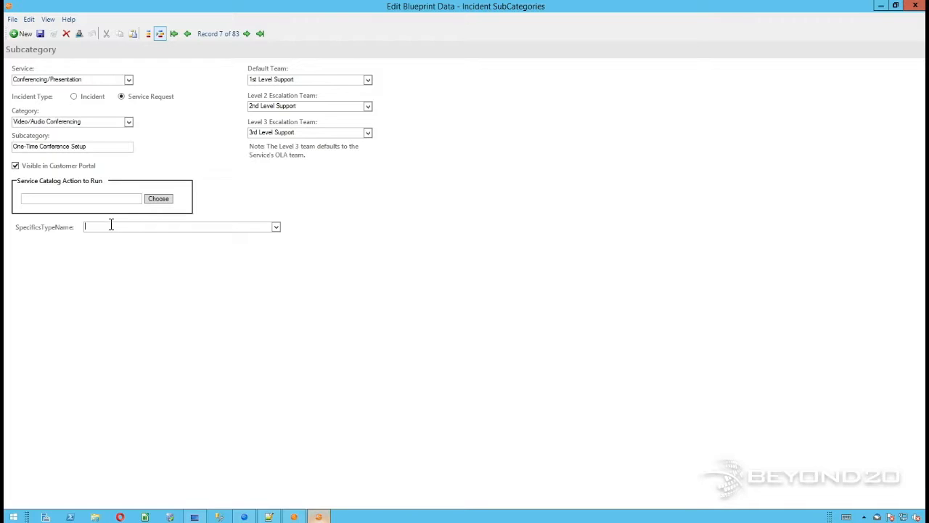
pyautogui.click(275, 228)
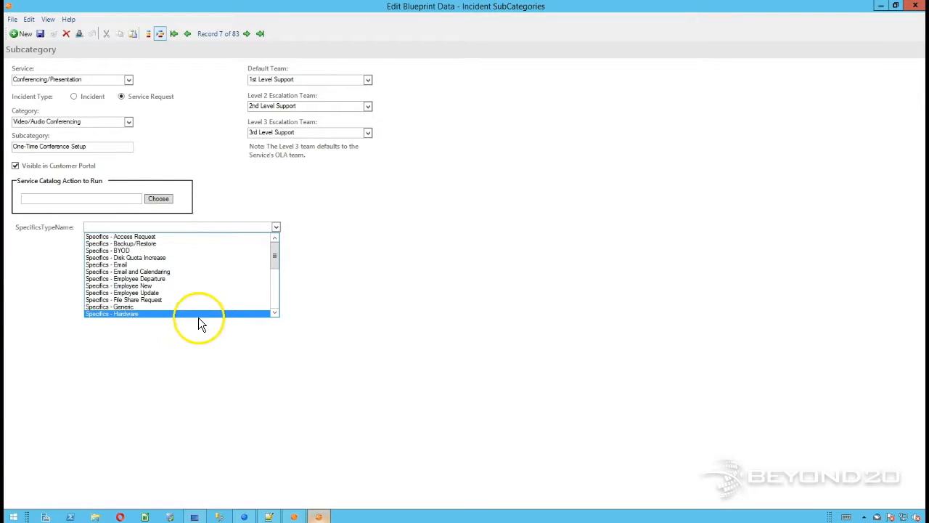
pyautogui.scroll(-5, 179, 280)
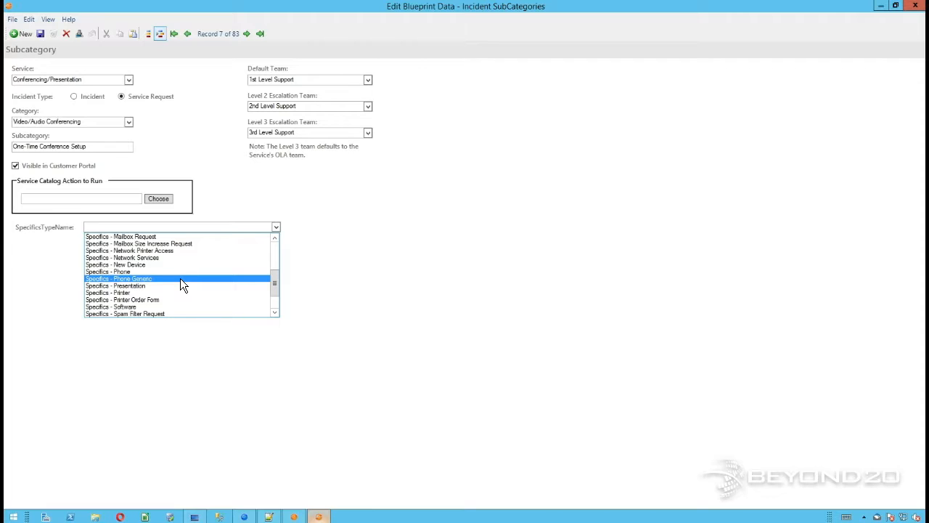
pyautogui.click(177, 225)
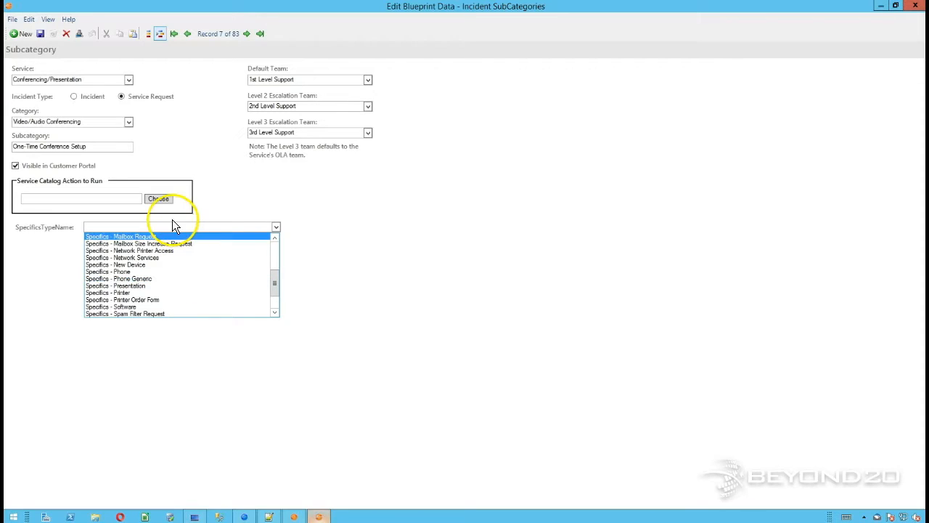
pyautogui.click(215, 228)
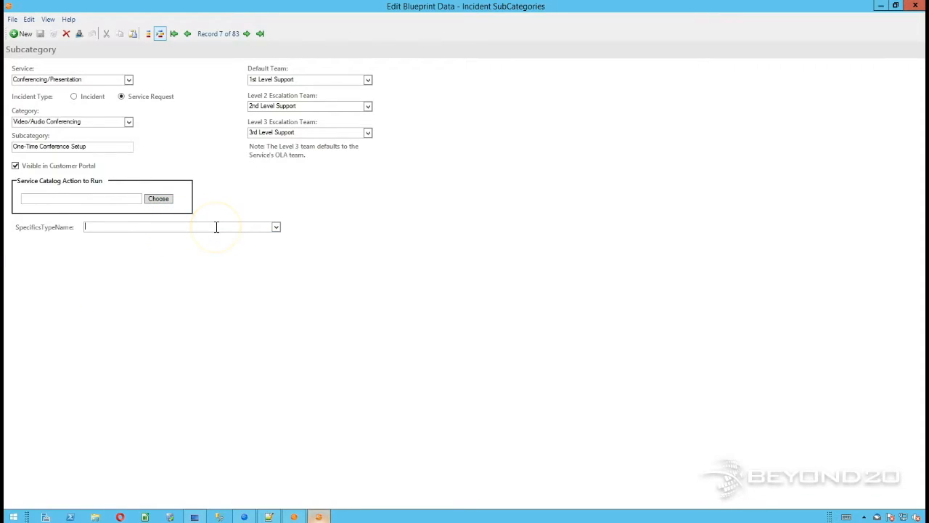